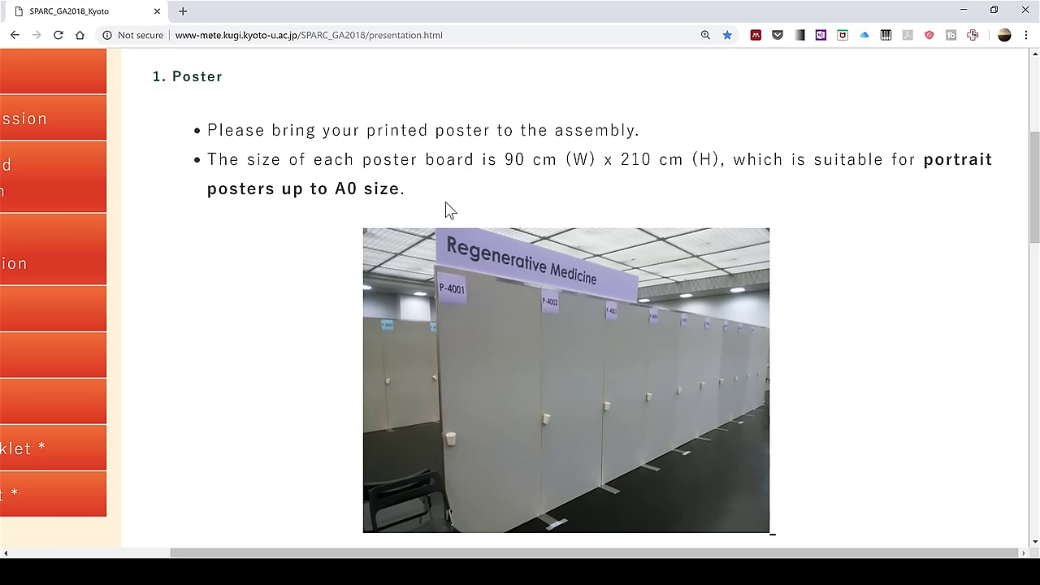
- Highlight the A0 size and portrait notes in the guidelines, then delete both slide placeholders
{"action": "left_click_drag", "start_coordinate": [335, 191], "coordinate": [399, 193]}
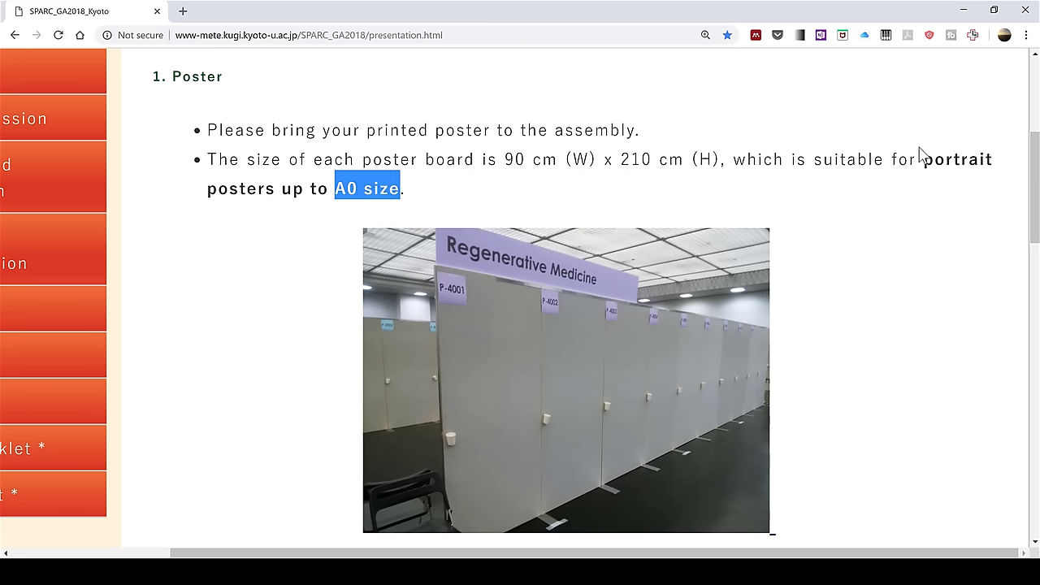
{"action": "left_click_drag", "start_coordinate": [923, 159], "coordinate": [997, 165]}
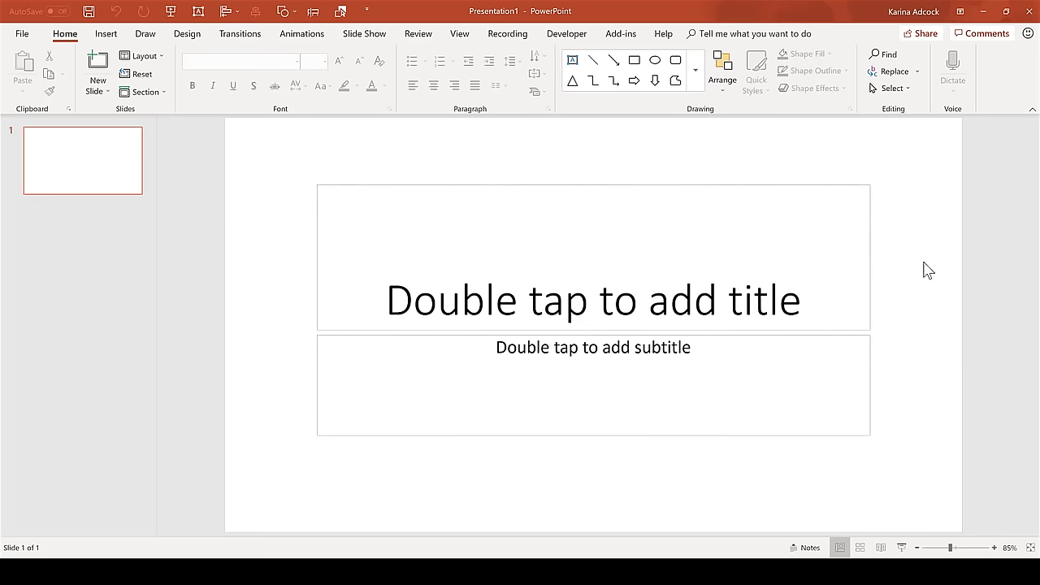
{"action": "left_click_drag", "start_coordinate": [302, 165], "coordinate": [924, 517]}
{"action": "key", "text": "Delete"}
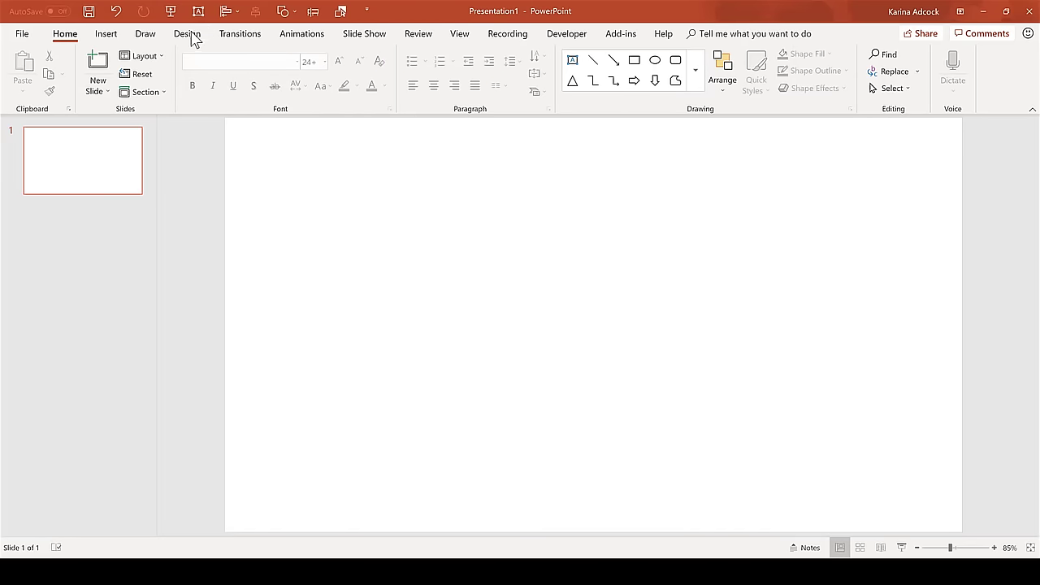
- Set a custom slide size of 84.1 cm wide by 118.9 cm high, maximizing content
{"action": "left_click", "coordinate": [189, 36]}
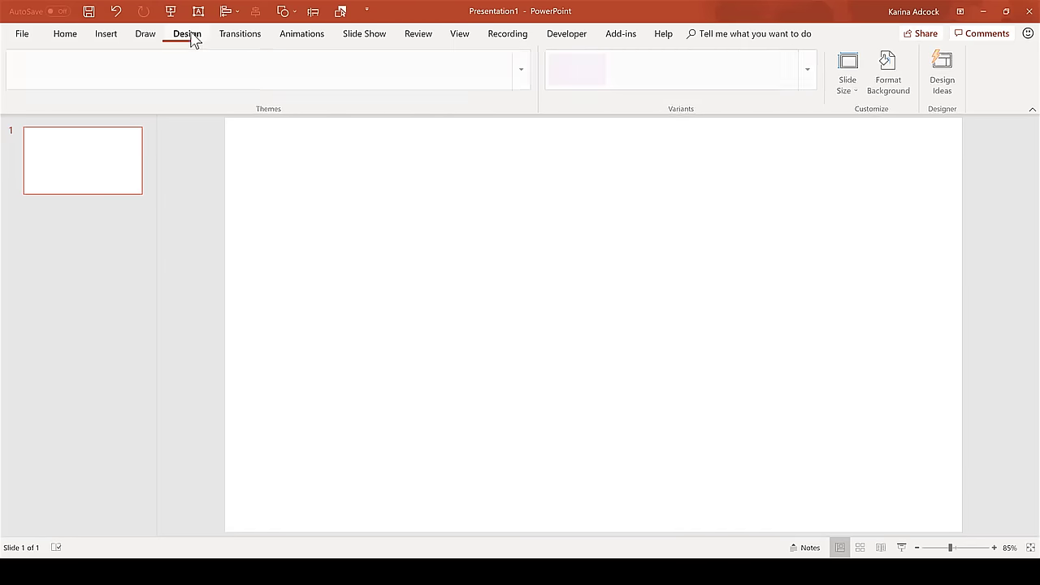
{"action": "left_click", "coordinate": [852, 91]}
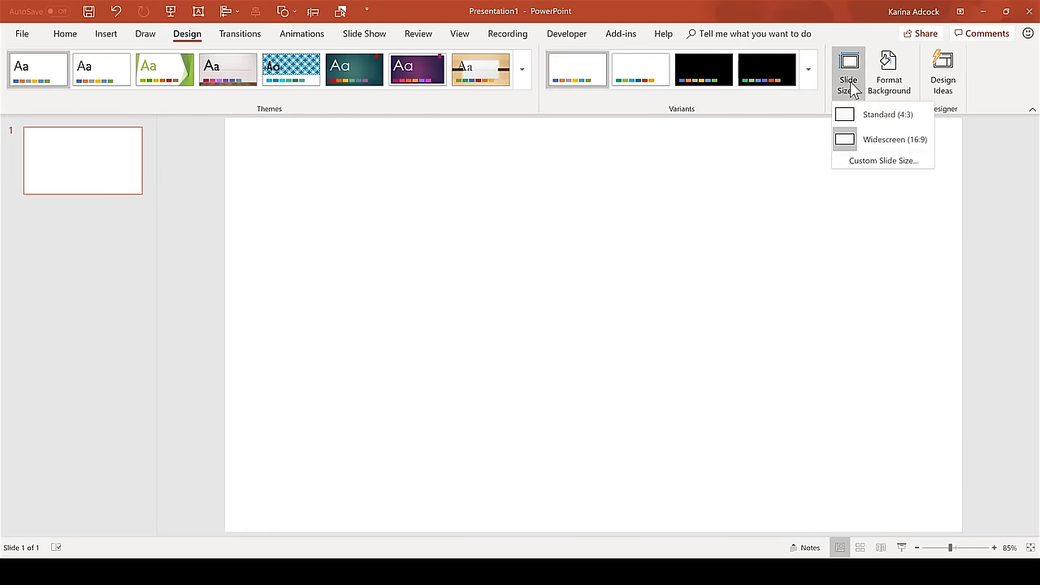
{"action": "left_click", "coordinate": [872, 161]}
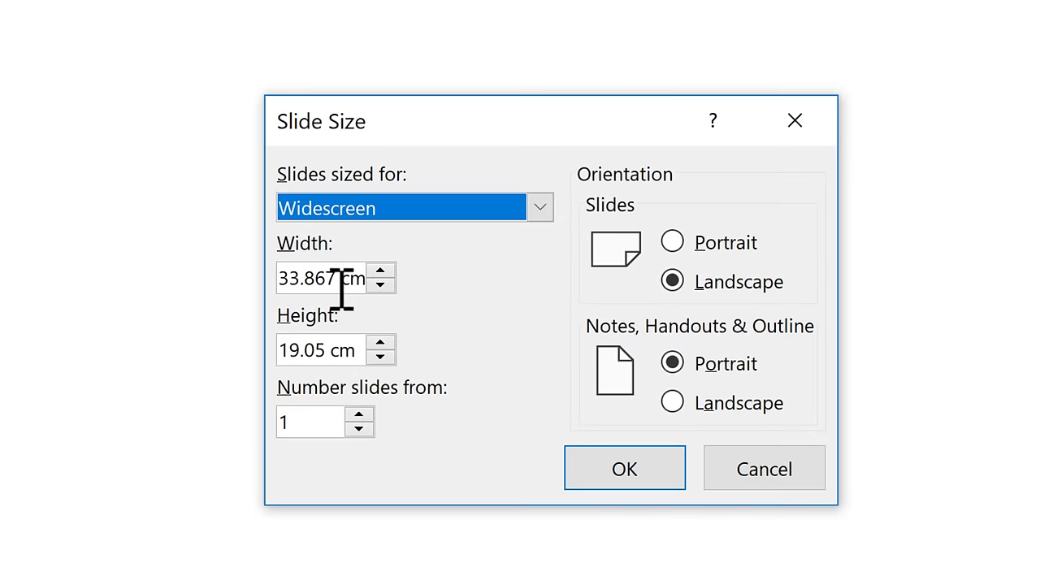
{"action": "left_click_drag", "start_coordinate": [341, 286], "coordinate": [225, 288]}
{"action": "key", "text": "BackSpace"}
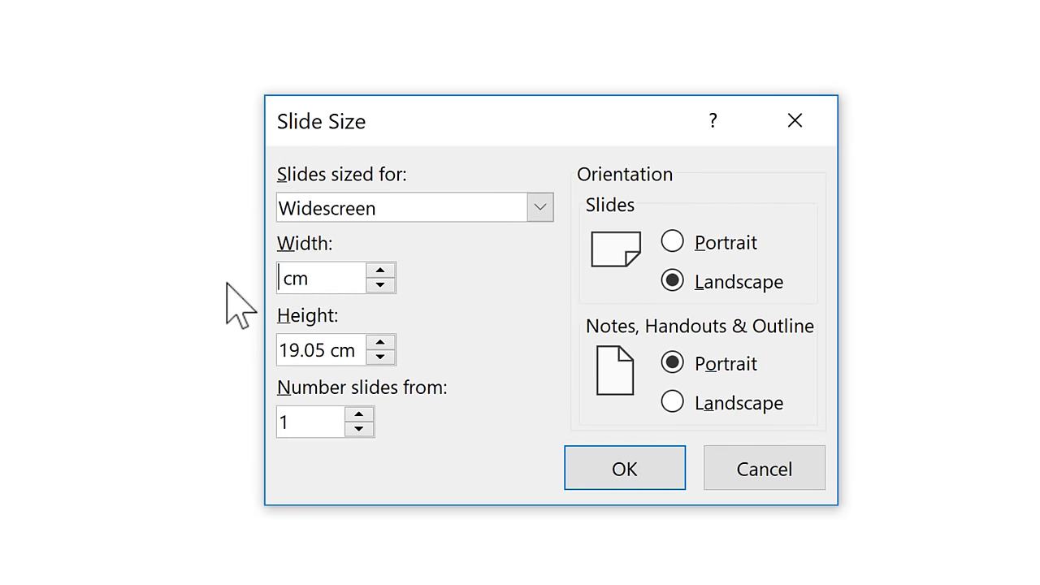
{"action": "type", "text": "84 "}
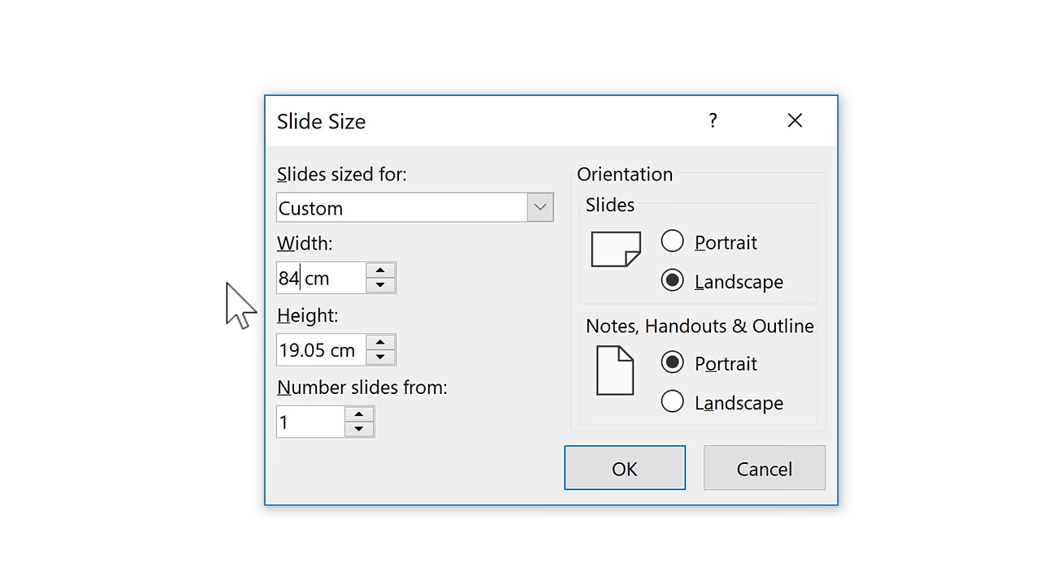
{"action": "type", "text": ".1"}
{"action": "left_click_drag", "start_coordinate": [328, 350], "coordinate": [227, 355]}
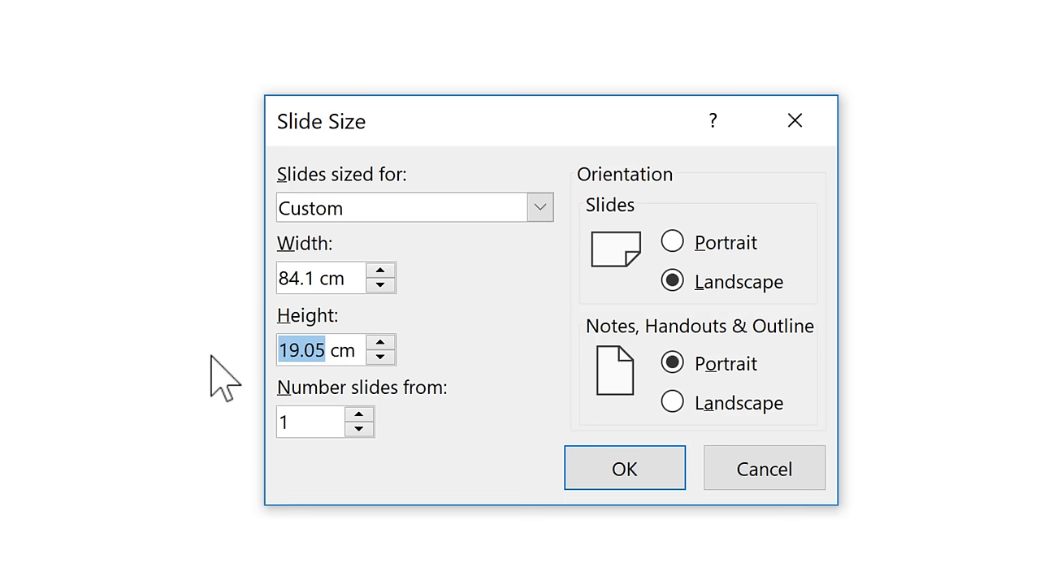
{"action": "type", "text": "118.9"}
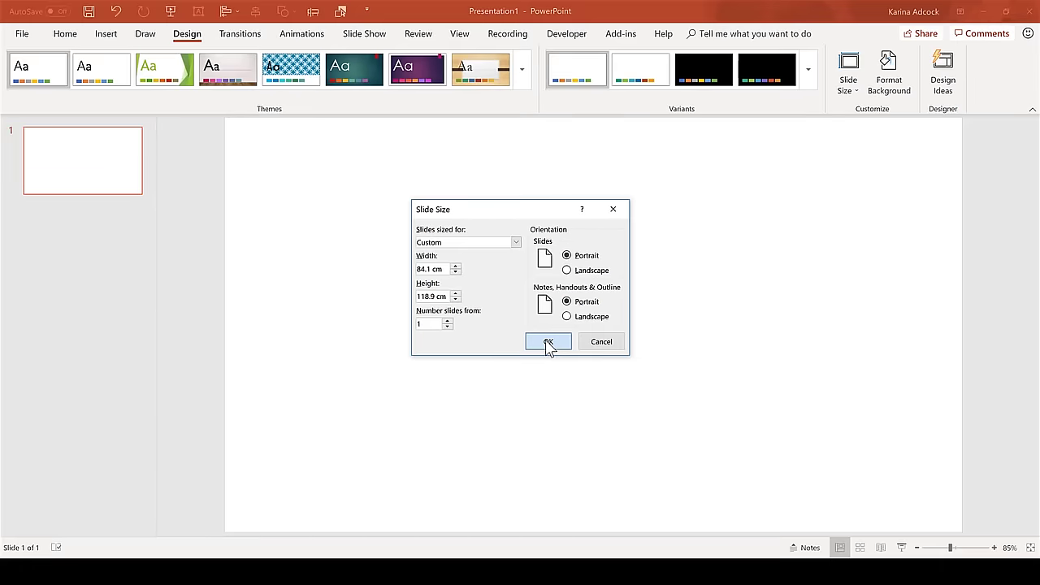
{"action": "left_click", "coordinate": [548, 342]}
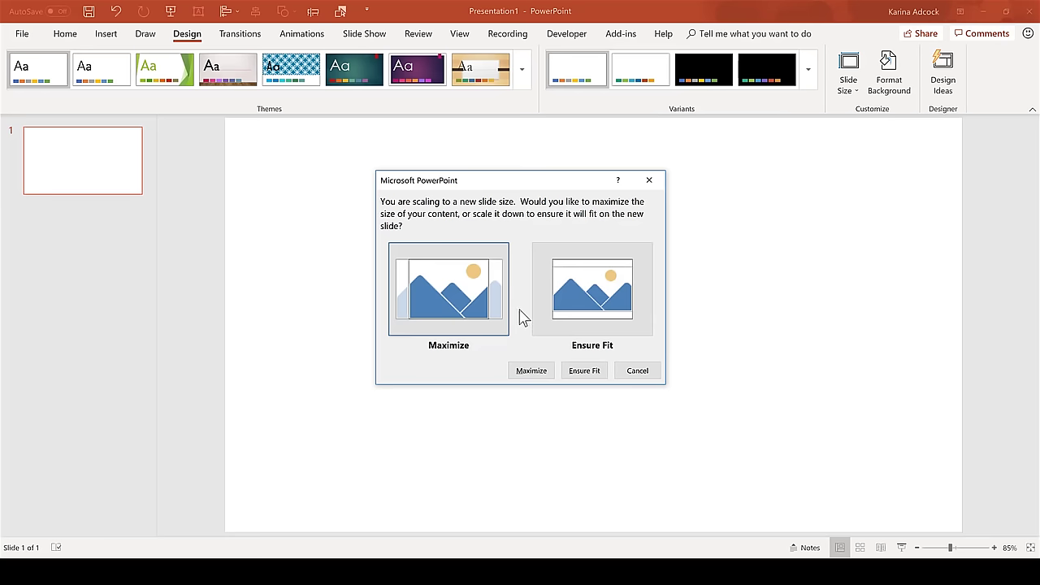
{"action": "left_click", "coordinate": [532, 372]}
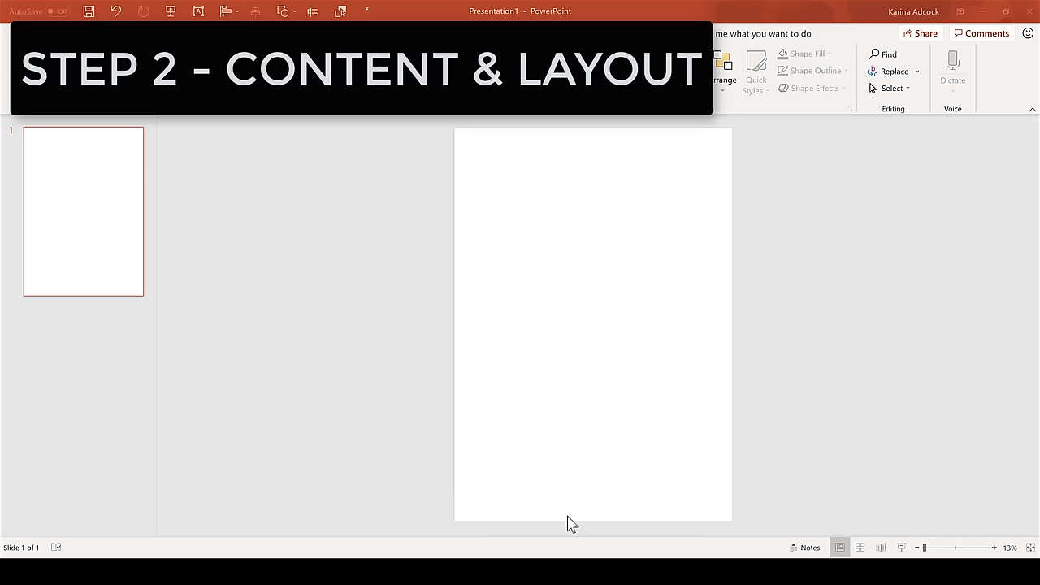
- Switch to poster abstract.docx in Word and select its two-line title
{"action": "left_click", "coordinate": [573, 571]}
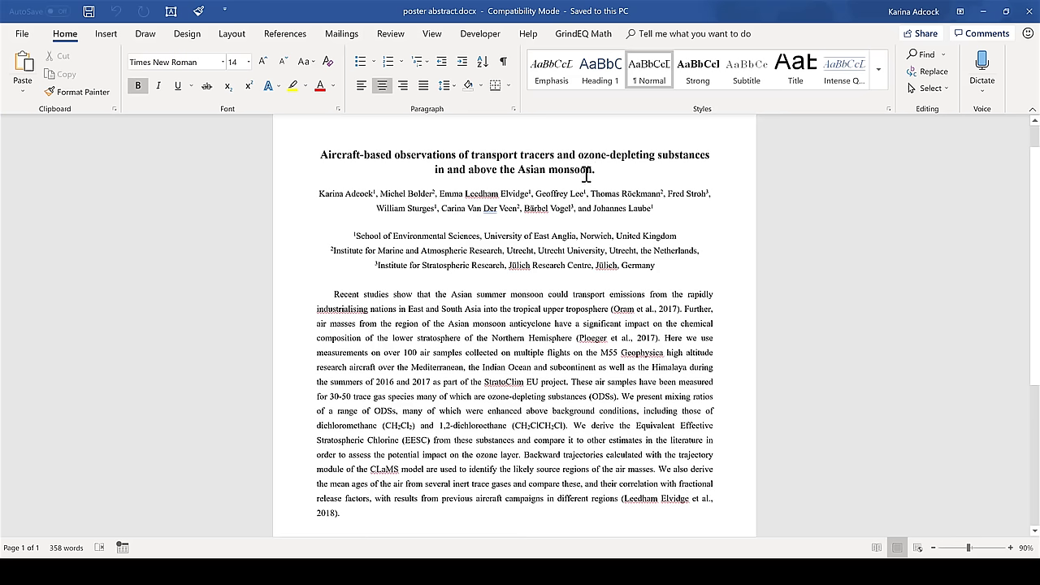
{"action": "left_click_drag", "start_coordinate": [603, 167], "coordinate": [321, 154]}
{"action": "key", "text": "ctrl+c"}
{"action": "right_click", "coordinate": [436, 178]}
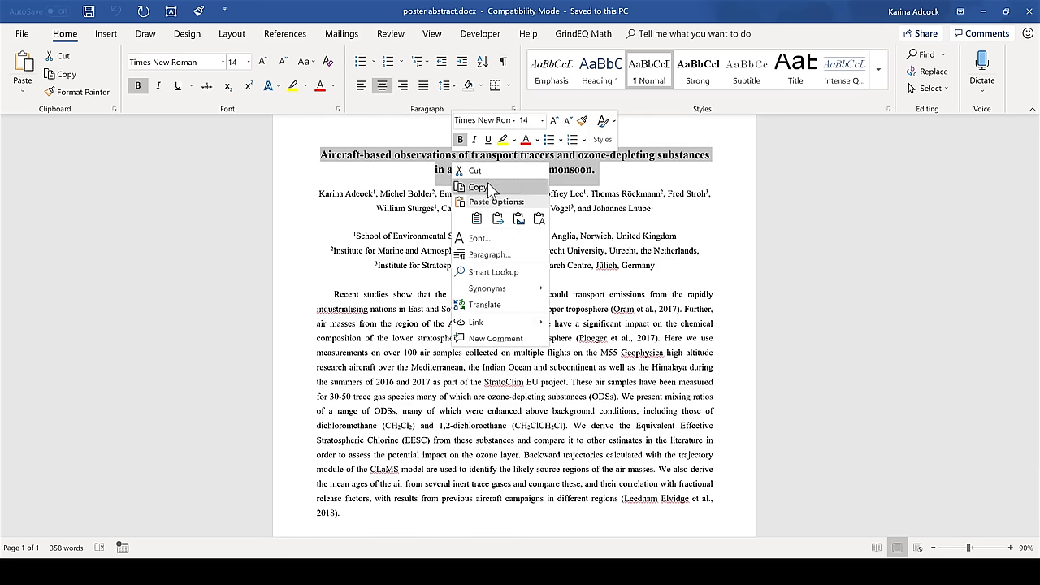
- Copy the title from Word, paste it onto the slide and move it to the top
{"action": "left_click", "coordinate": [471, 184]}
{"action": "key", "text": "alt+Tab"}
{"action": "key", "text": "ctrl+v"}
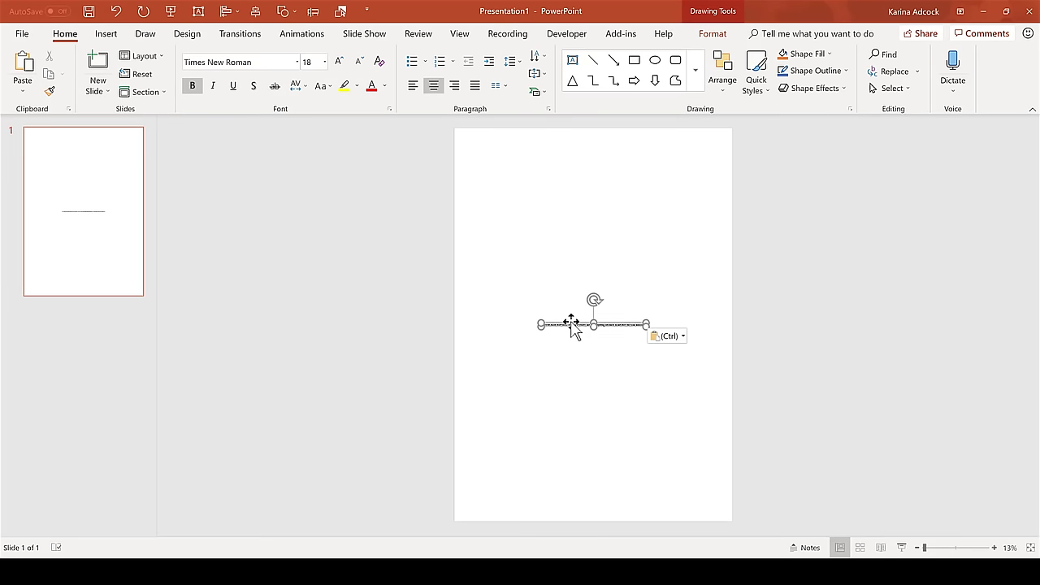
{"action": "left_click_drag", "start_coordinate": [568, 323], "coordinate": [576, 146]}
- Copy the abstract paragraph from Word and paste it onto the slide
{"action": "key", "text": "alt+Tab"}
{"action": "left_click_drag", "start_coordinate": [346, 293], "coordinate": [360, 509]}
{"action": "key", "text": "alt+Tab"}
{"action": "right_click", "coordinate": [517, 205]}
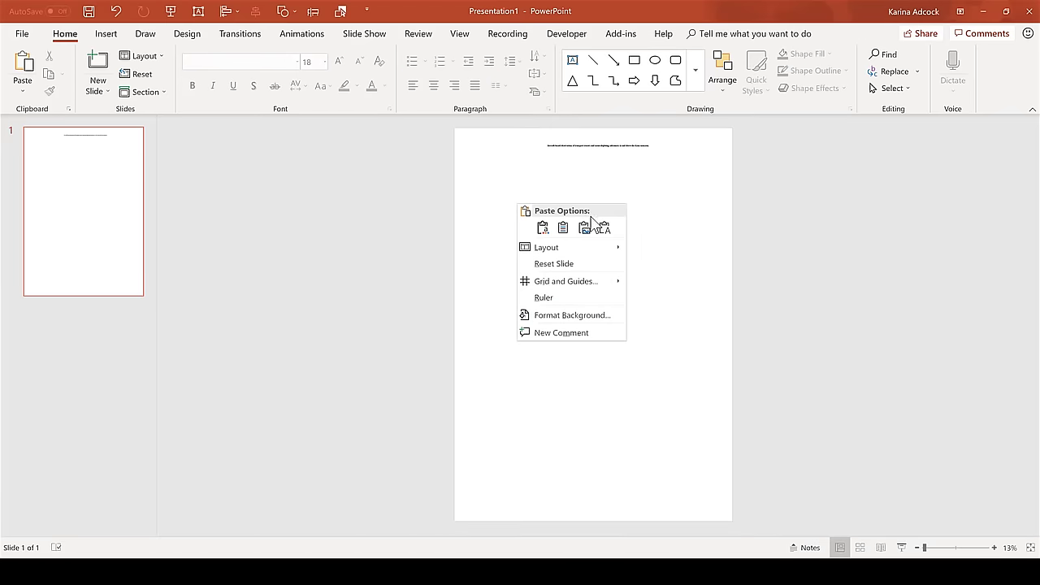
{"action": "left_click", "coordinate": [537, 225]}
- Set both boxes to size 54, move the abstract up, and centre and wrap the title
{"action": "left_click", "coordinate": [588, 148], "text": "shift"}
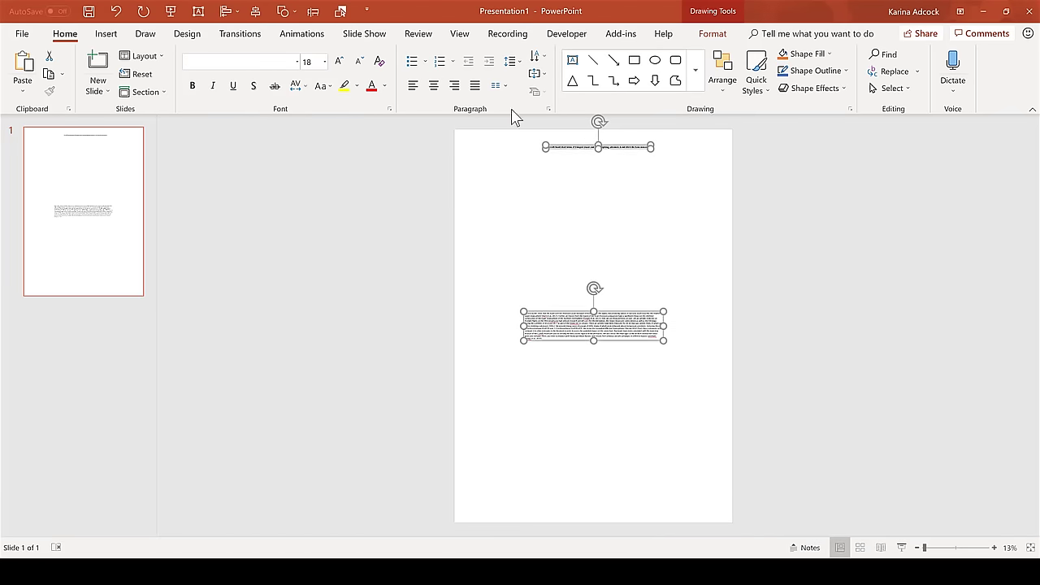
{"action": "left_click", "coordinate": [324, 61]}
{"action": "left_click", "coordinate": [313, 291]}
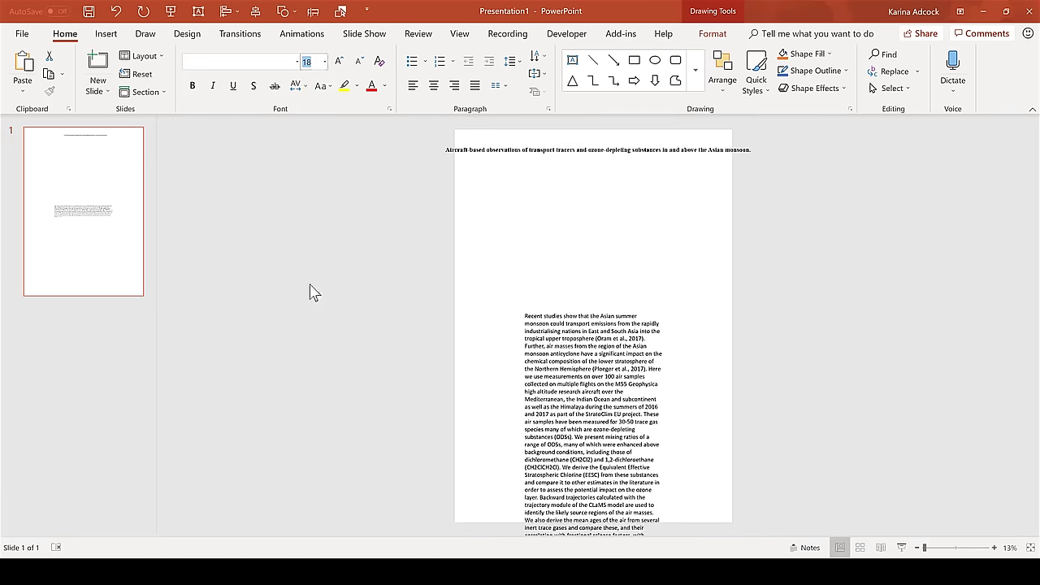
{"action": "left_click", "coordinate": [557, 283]}
{"action": "left_click_drag", "start_coordinate": [556, 286], "coordinate": [476, 151]}
{"action": "left_click", "coordinate": [482, 143]}
{"action": "key", "text": "ctrl+e"}
{"action": "left_click_drag", "start_coordinate": [755, 162], "coordinate": [706, 166]}
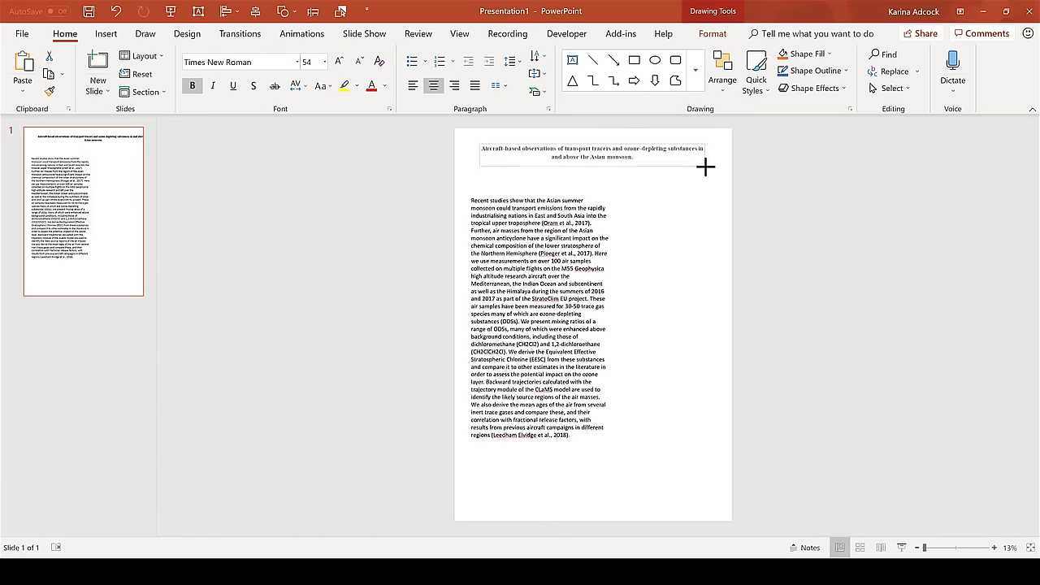
- Insert Introduction, Methods and Results headings with blank lines to split the abstract
{"action": "left_click", "coordinate": [473, 200]}
{"action": "type", "text": "Introduction"}
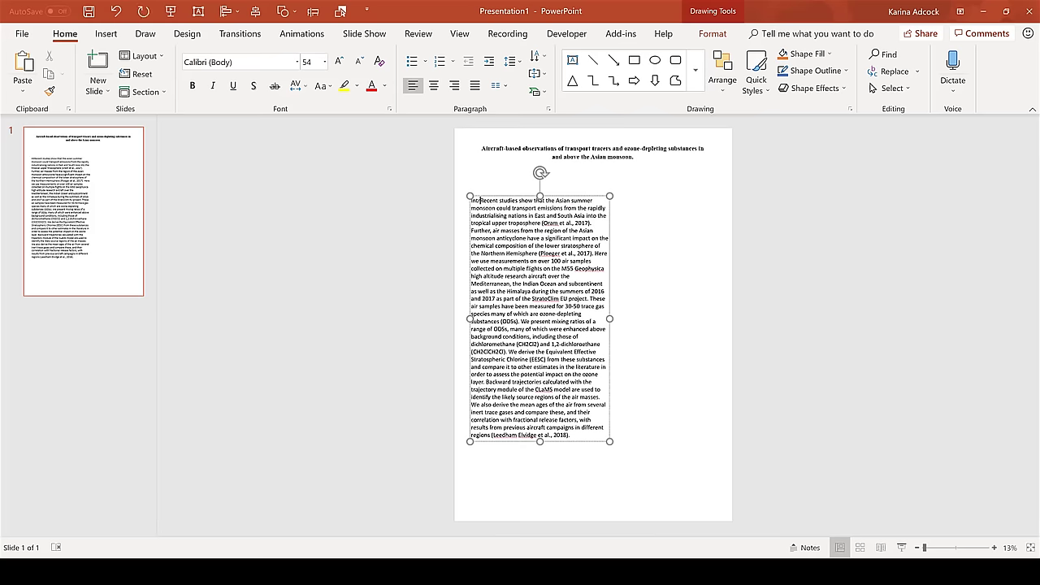
{"action": "key", "text": "Return"}
{"action": "key", "text": "Return"}
{"action": "left_click", "coordinate": [594, 268]}
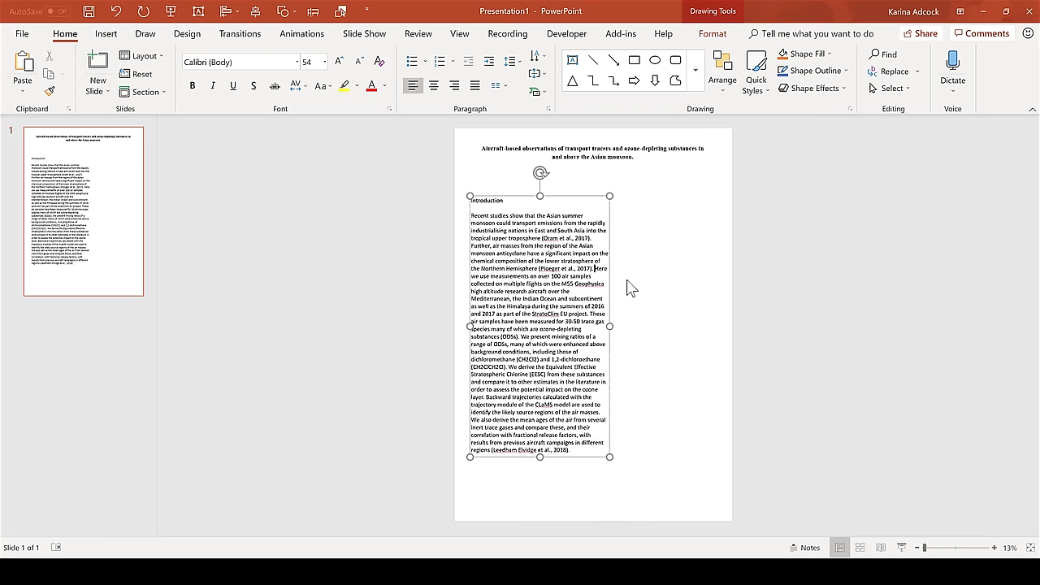
{"action": "key", "text": "Return"}
{"action": "key", "text": "Return"}
{"action": "type", "text": "Methods"}
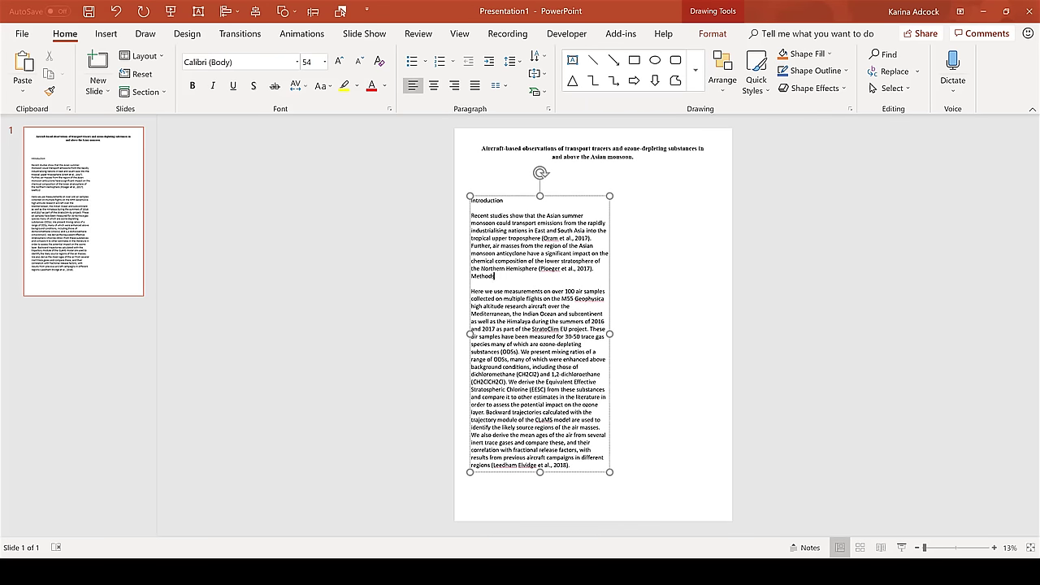
{"action": "key", "text": "Home"}
{"action": "key", "text": "Return"}
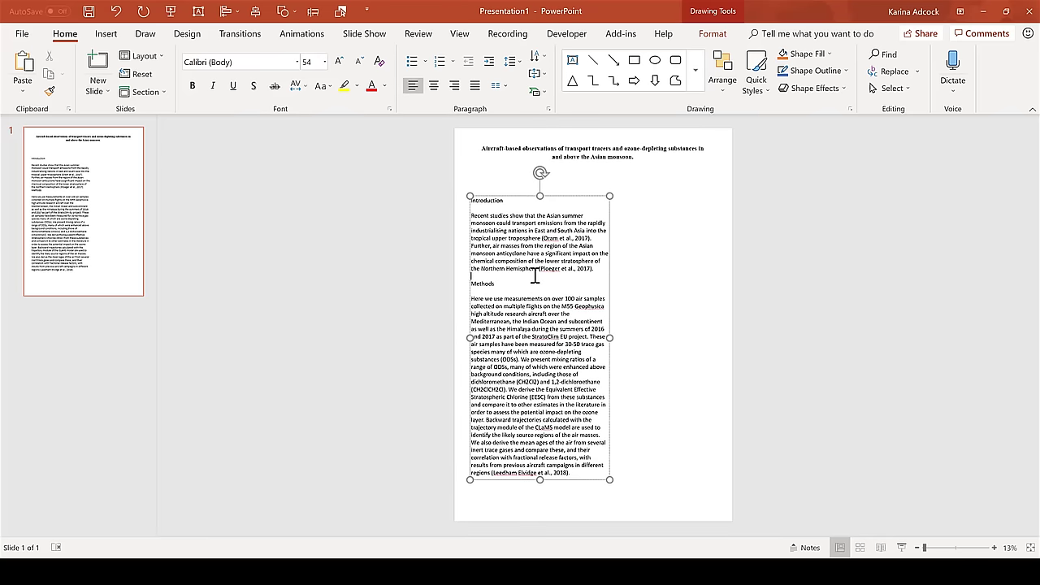
{"action": "left_click", "coordinate": [521, 359]}
{"action": "key", "text": "Return"}
{"action": "key", "text": "Return"}
{"action": "key", "text": "Return"}
{"action": "key", "text": "Up"}
{"action": "type", "text": "Results"}
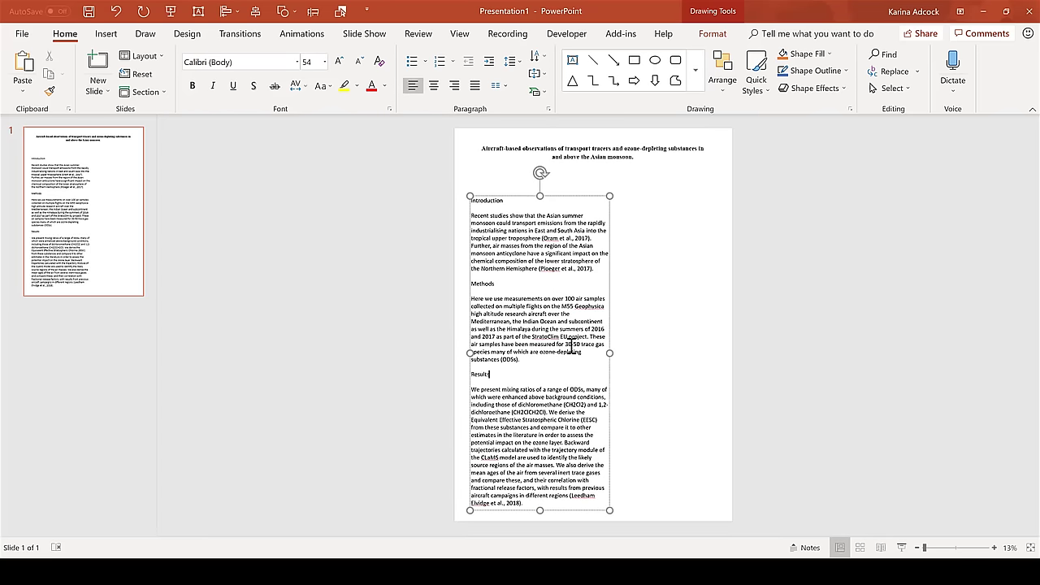
- Break the Results text into separate lines, one sentence each
{"action": "left_click", "coordinate": [593, 240]}
{"action": "left_click", "coordinate": [591, 337]}
{"action": "key", "text": "Return"}
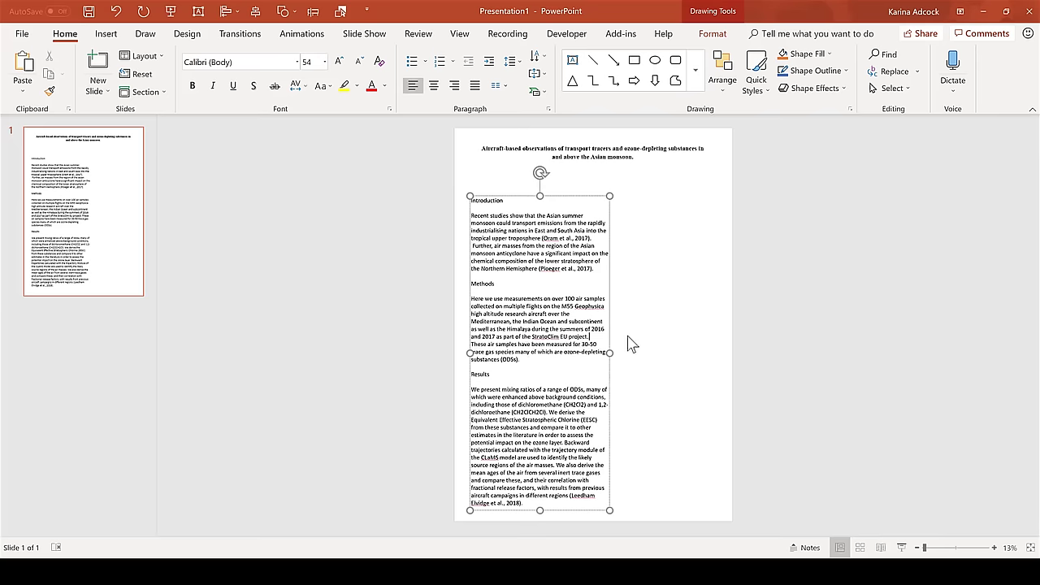
{"action": "left_click", "coordinate": [552, 411]}
{"action": "key", "text": "Return"}
{"action": "left_click", "coordinate": [592, 442]}
{"action": "key", "text": "Return"}
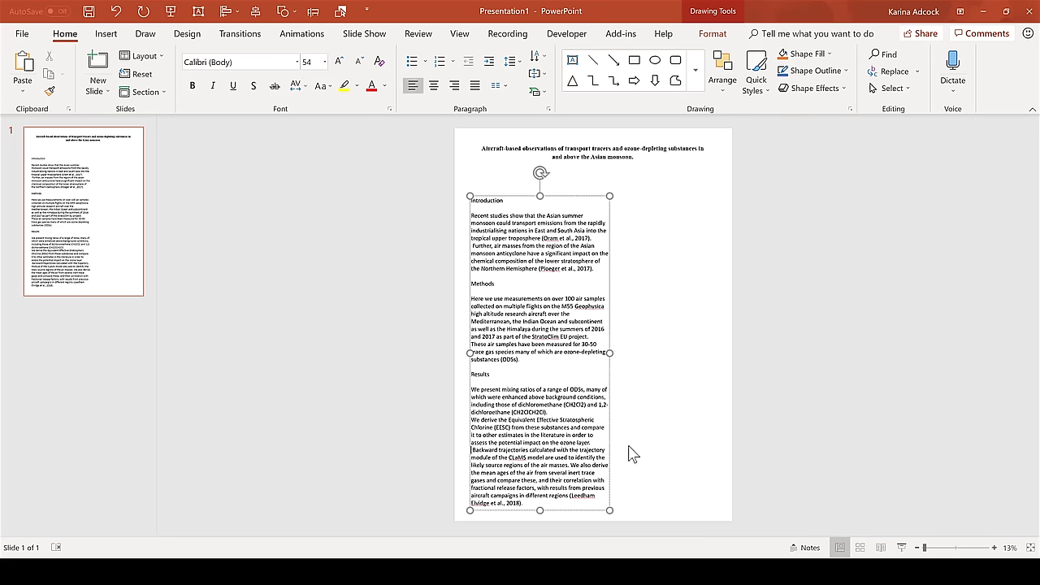
{"action": "left_click", "coordinate": [570, 464]}
{"action": "key", "text": "Return"}
- Bullet the Results, Methods and Introduction sentences
{"action": "left_click_drag", "start_coordinate": [573, 502], "coordinate": [471, 390]}
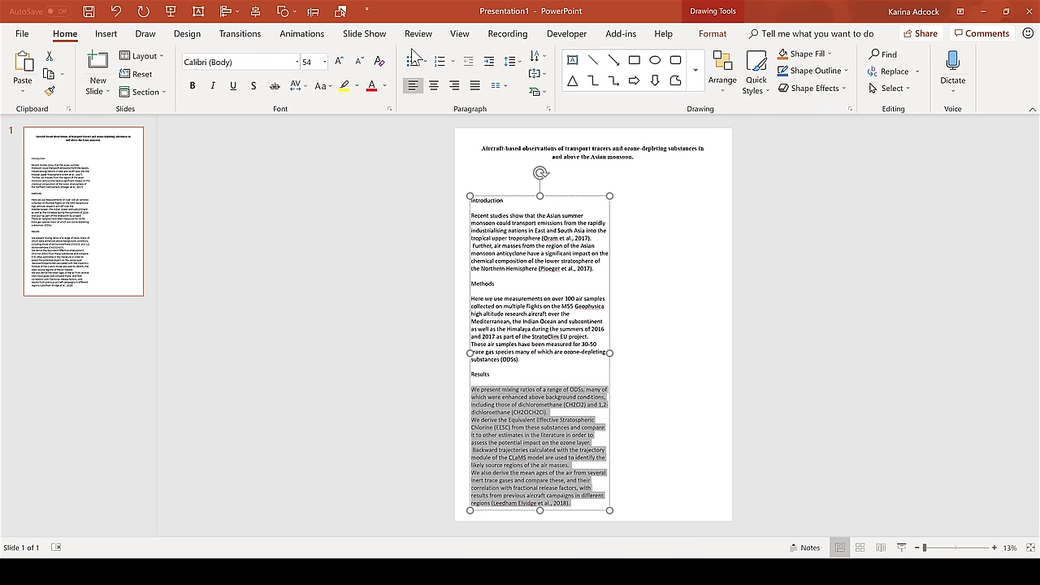
{"action": "left_click", "coordinate": [412, 62]}
{"action": "left_click_drag", "start_coordinate": [525, 363], "coordinate": [471, 298]}
{"action": "left_click", "coordinate": [411, 61]}
{"action": "left_click_drag", "start_coordinate": [595, 268], "coordinate": [470, 215]}
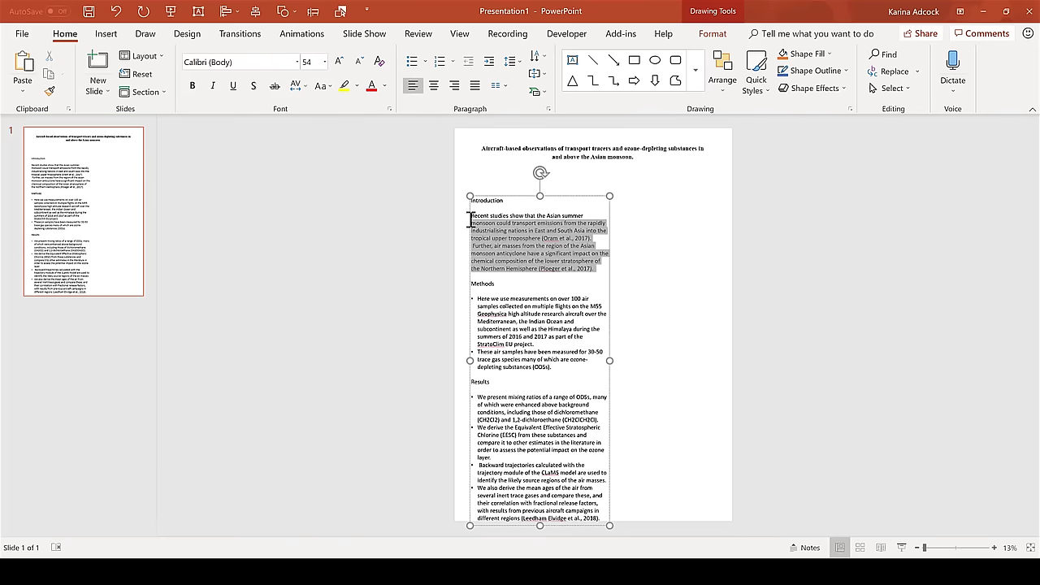
{"action": "left_click", "coordinate": [412, 61]}
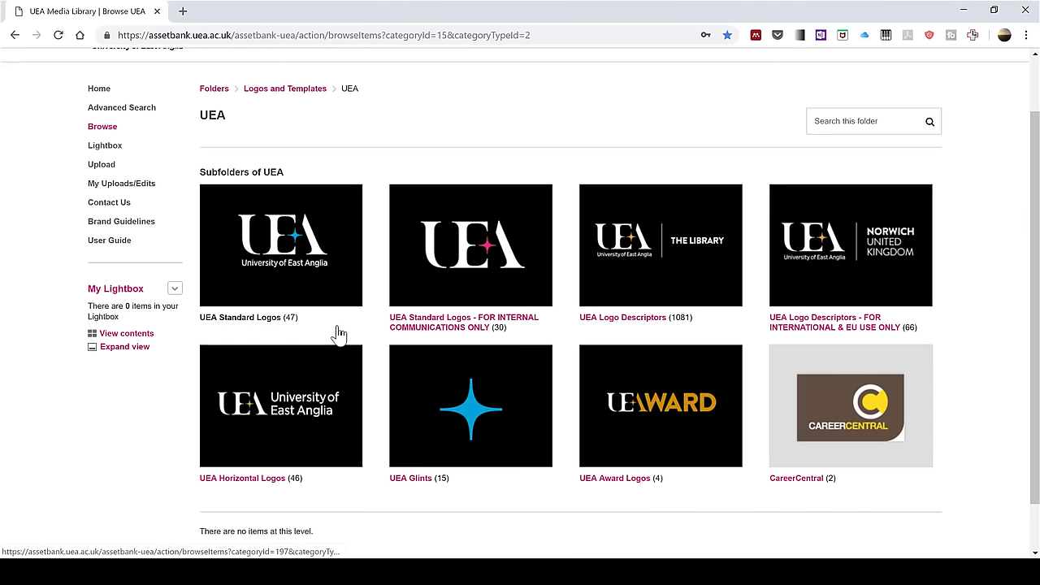
- Open UEA Standard Logos, then its EPS folder, and scroll through the logo files
{"action": "left_click", "coordinate": [269, 328]}
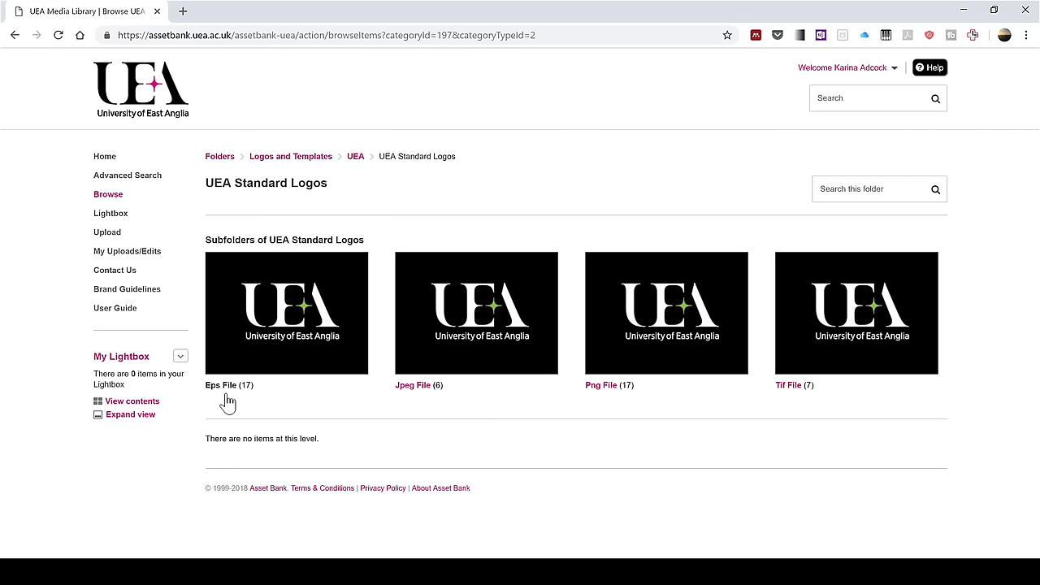
{"action": "left_click", "coordinate": [225, 392]}
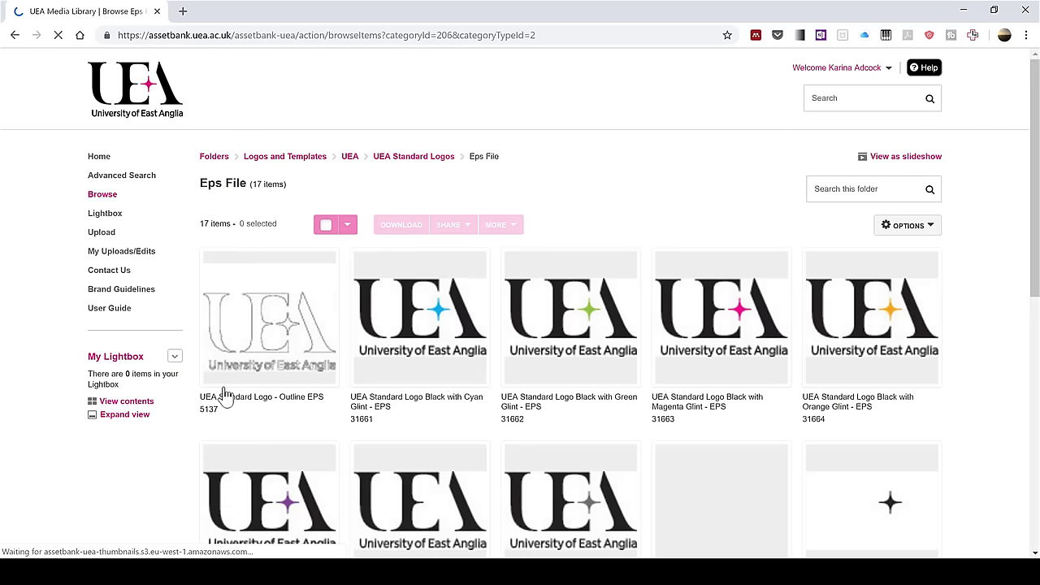
{"action": "scroll", "coordinate": [1004, 263], "scroll_direction": "down", "scroll_amount": 4}
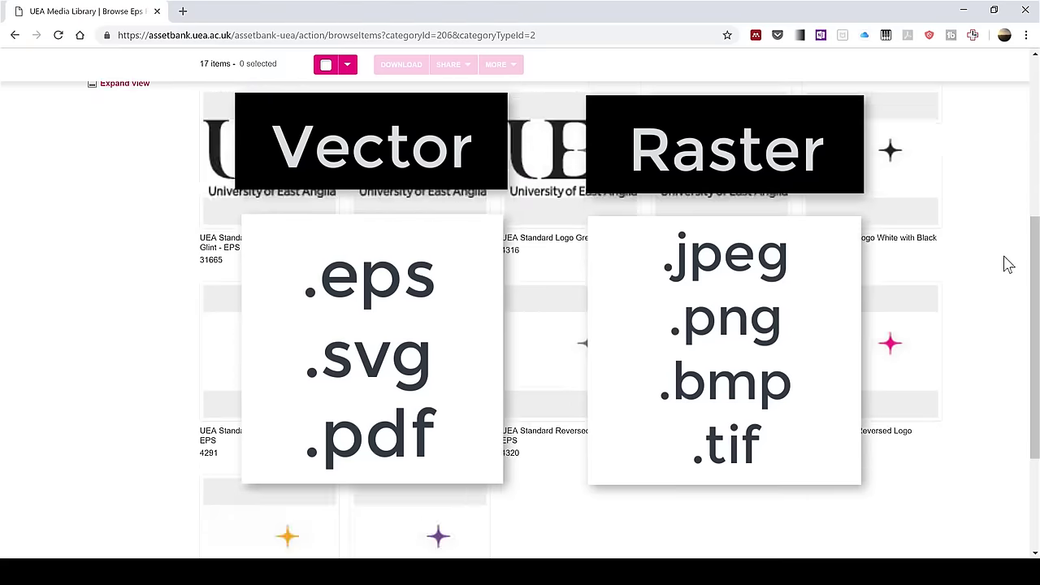
{"action": "scroll", "coordinate": [1003, 263], "scroll_direction": "down", "scroll_amount": 3}
{"action": "scroll", "coordinate": [1004, 262], "scroll_direction": "up", "scroll_amount": 8}
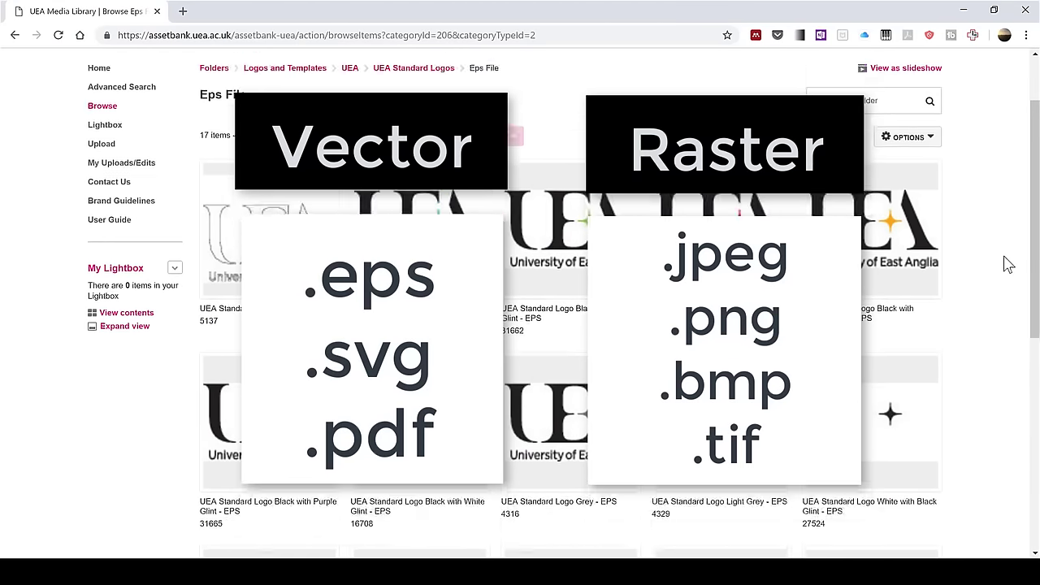
{"action": "scroll", "coordinate": [1004, 263], "scroll_direction": "down", "scroll_amount": 1}
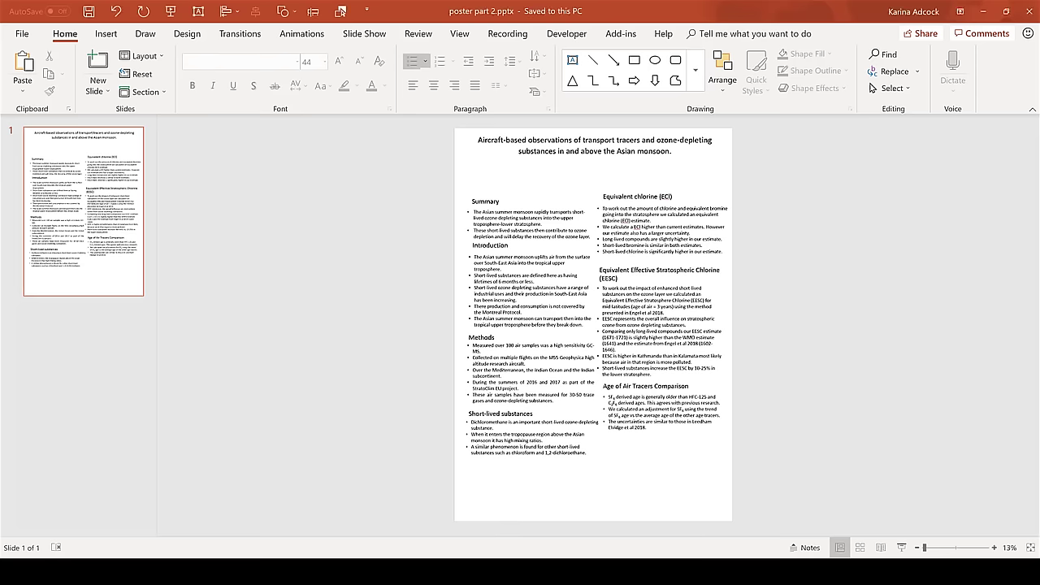
- Insert the EnvEast, SPARC, UEA and StratoClim logo pictures along the poster's bottom
{"action": "left_click", "coordinate": [106, 33]}
{"action": "left_click", "coordinate": [109, 73]}
{"action": "left_click", "coordinate": [450, 114]}
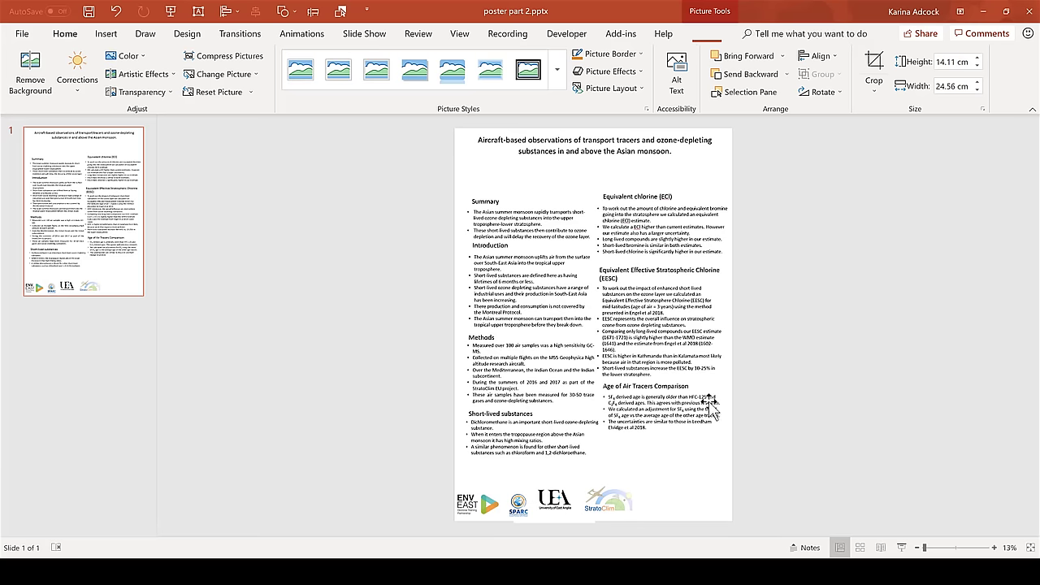
{"action": "left_click", "coordinate": [351, 278]}
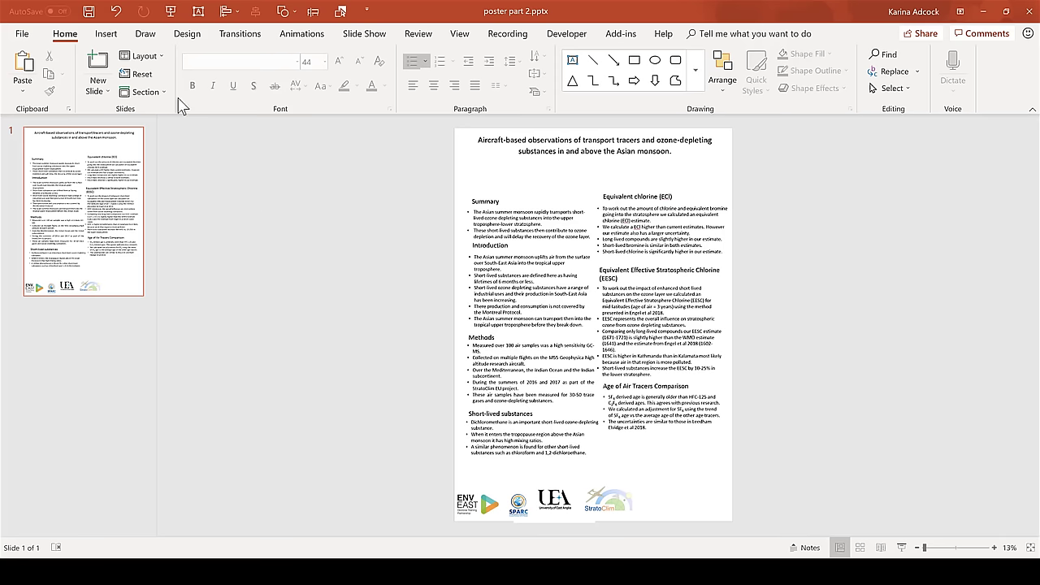
- Insert a portrait photo and move it to the poster's bottom right
{"action": "left_click", "coordinate": [107, 37]}
{"action": "left_click", "coordinate": [115, 72]}
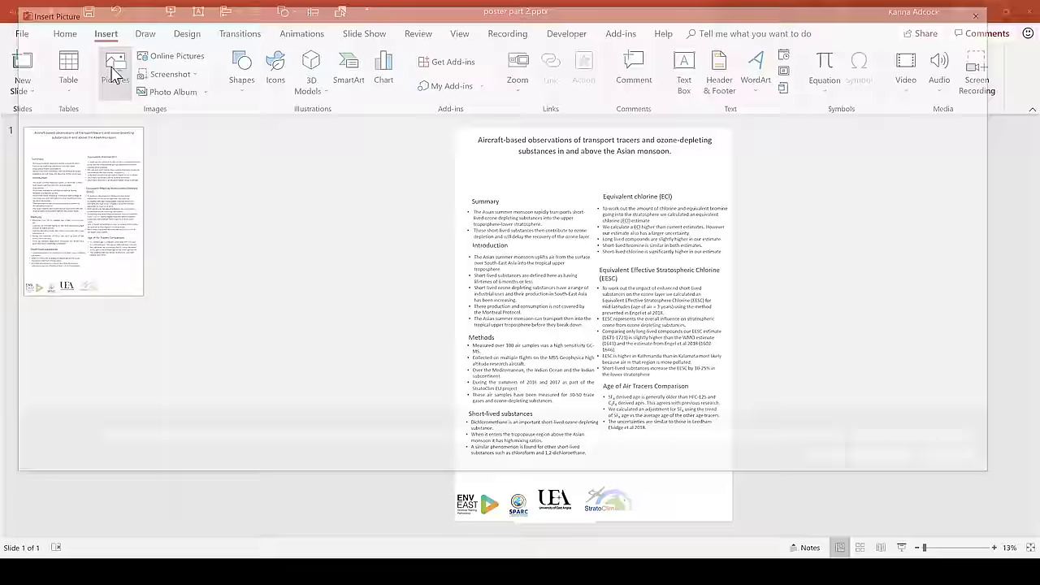
{"action": "left_click", "coordinate": [886, 461]}
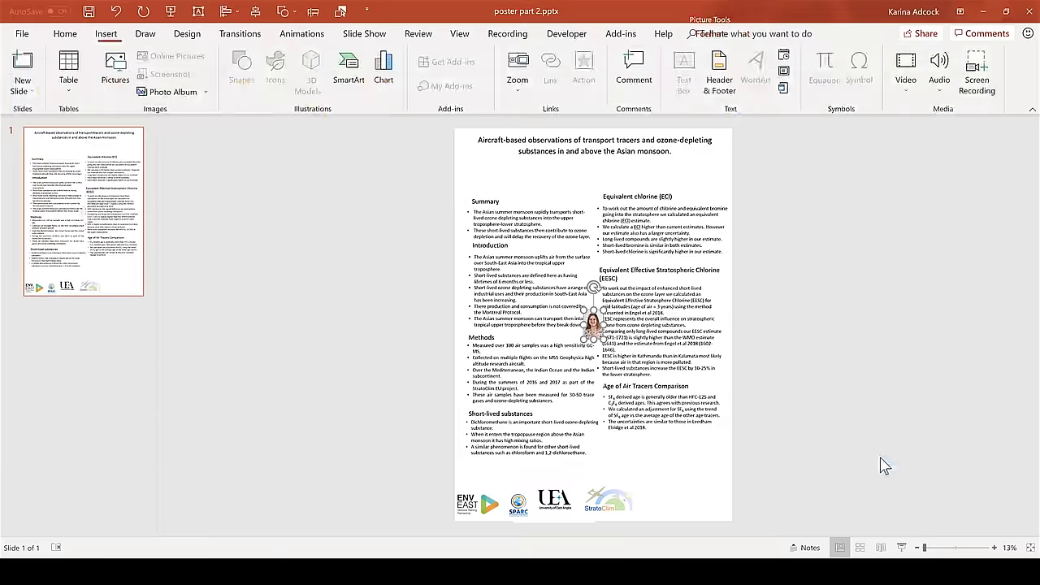
{"action": "left_click_drag", "start_coordinate": [697, 456], "coordinate": [720, 497]}
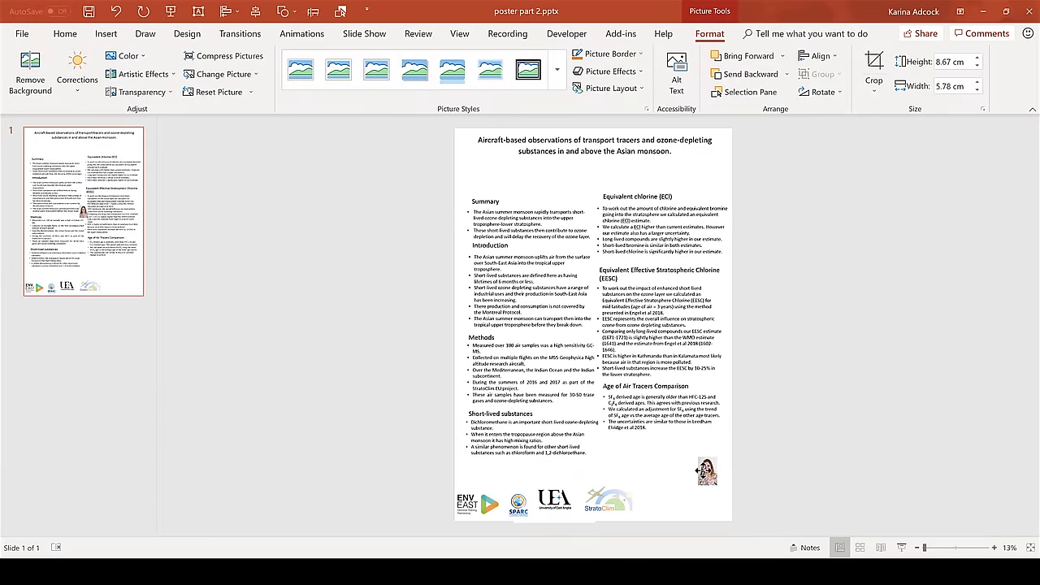
{"action": "left_click", "coordinate": [709, 511]}
- Caption the photo with a name and 'Your university email address', then select Word's author lines
{"action": "left_click", "coordinate": [572, 60]}
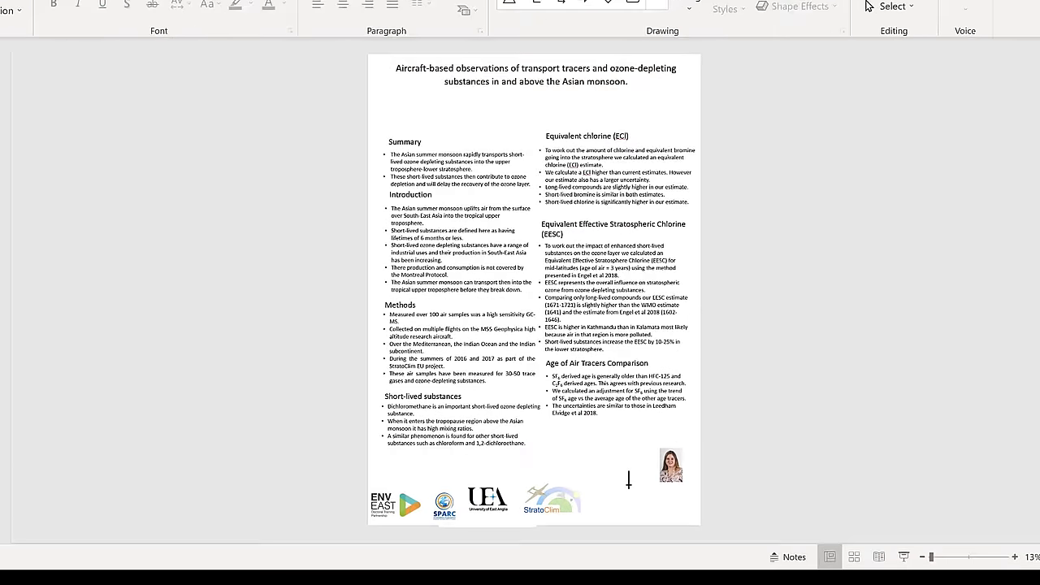
{"action": "left_click_drag", "start_coordinate": [667, 488], "coordinate": [741, 492]}
{"action": "type", "text": "Karina"}
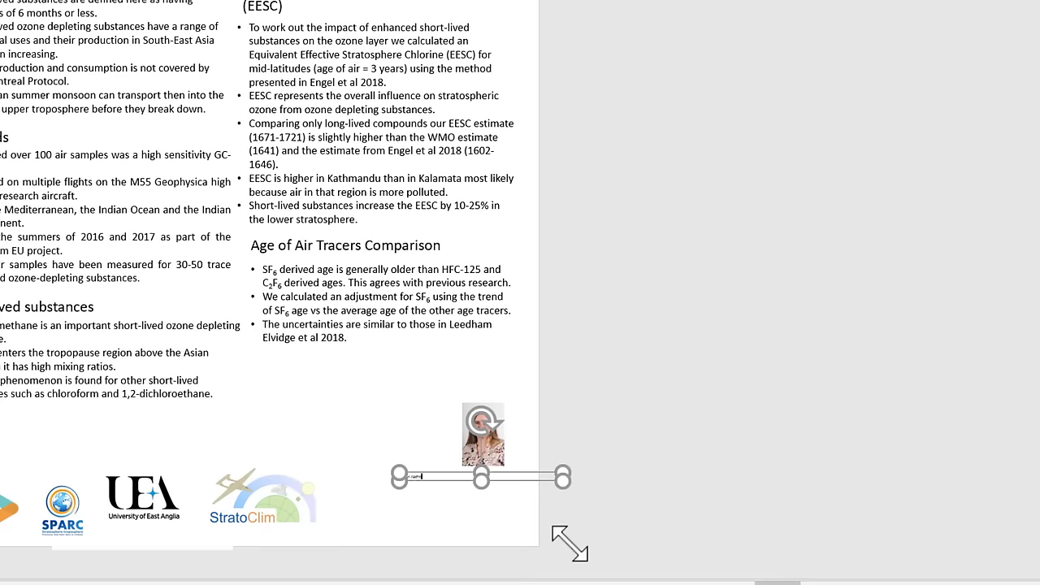
{"action": "key", "text": "Return"}
{"action": "type", "text": "Your university email address"}
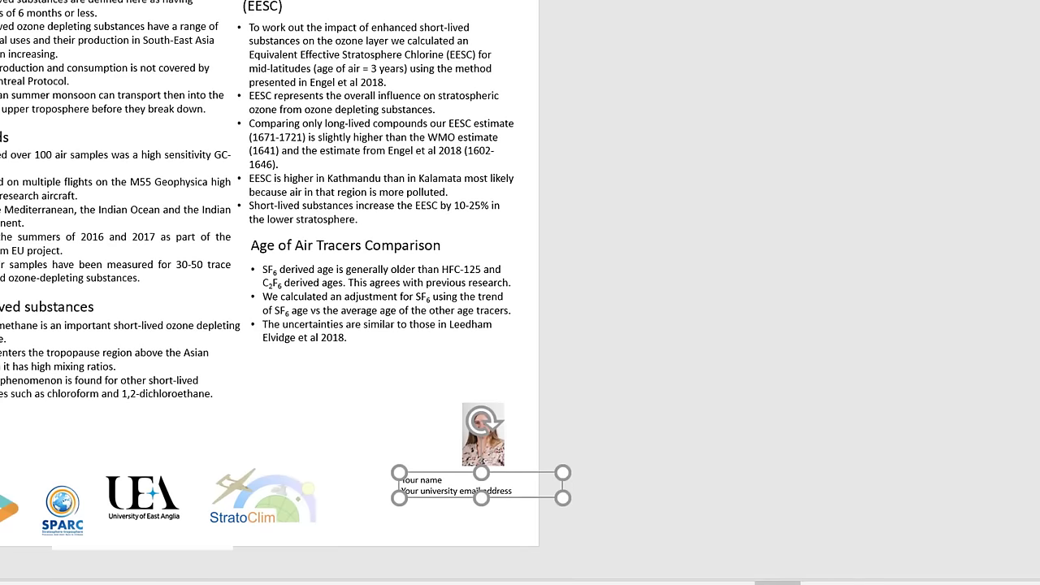
{"action": "left_click_drag", "start_coordinate": [484, 433], "coordinate": [486, 471]}
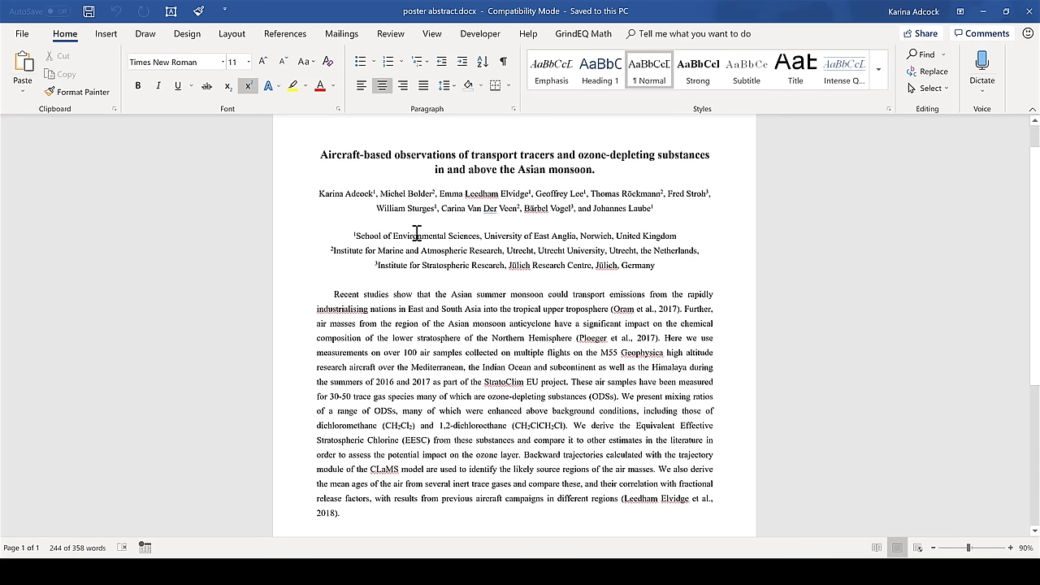
{"action": "left_click_drag", "start_coordinate": [654, 265], "coordinate": [320, 197]}
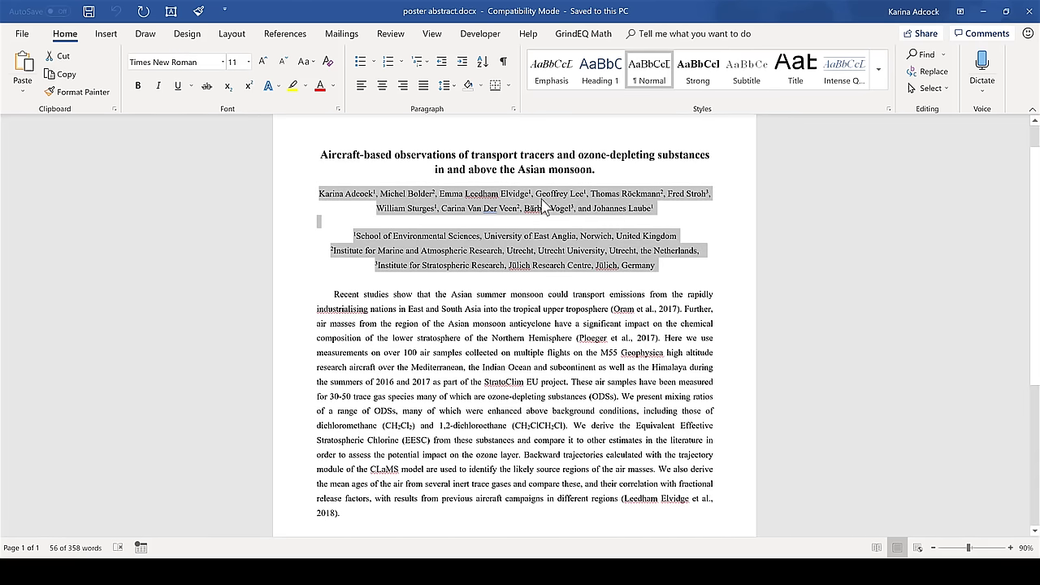
{"action": "left_click", "coordinate": [983, 12]}
- Paste the author lines beneath the title, enlarge them to size 32 and widen the box
{"action": "key", "text": "ctrl+v"}
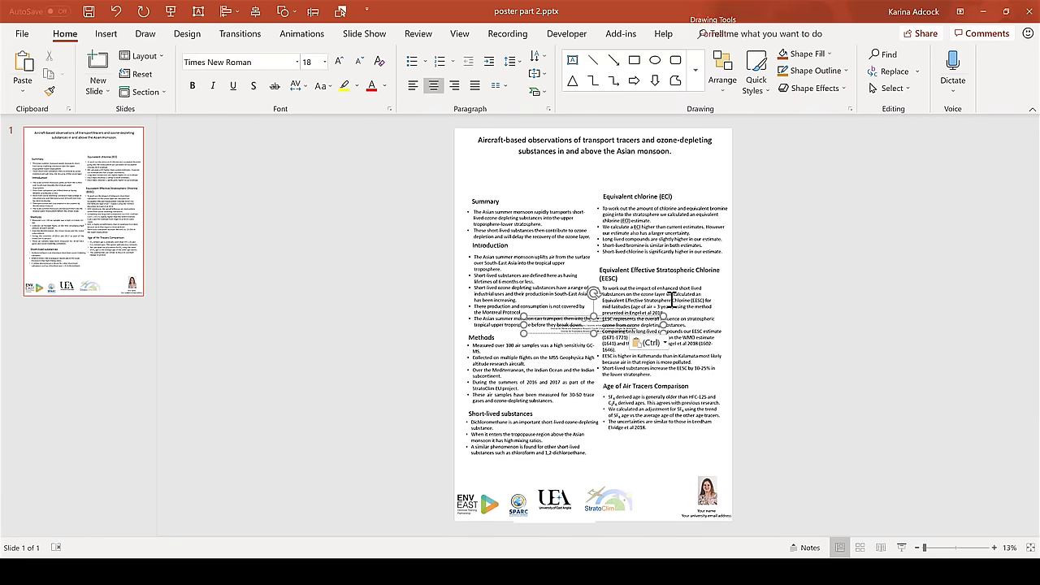
{"action": "mouse_move", "coordinate": [605, 321]}
{"action": "left_mouse_down"}
{"action": "mouse_move", "coordinate": [598, 168]}
{"action": "mouse_move", "coordinate": [710, 169]}
{"action": "left_mouse_up"}
{"action": "left_click", "coordinate": [338, 61]}
{"action": "left_click", "coordinate": [339, 62]}
{"action": "left_click", "coordinate": [339, 62]}
{"action": "left_click", "coordinate": [339, 62]}
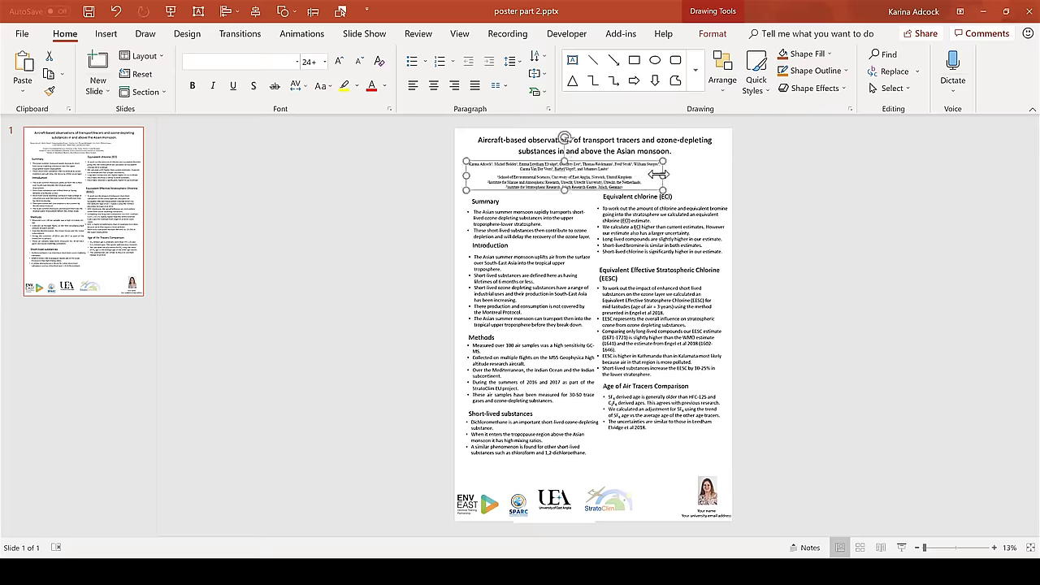
{"action": "left_click", "coordinate": [741, 199]}
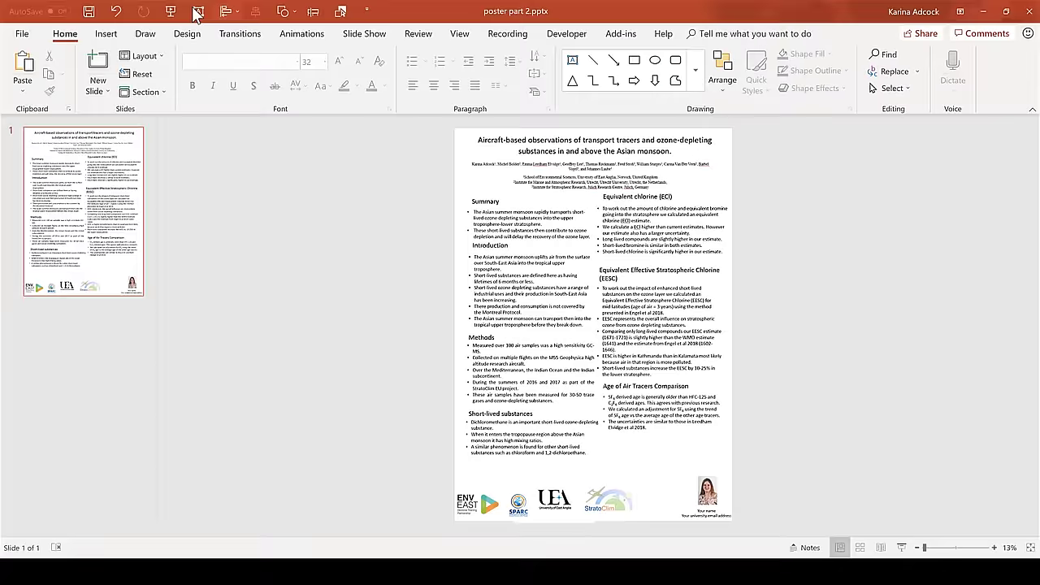
- Add a size-28 'Acknowledgements' box above the logos with 'This poster was possible…' and 'This work was funded by…' lines
{"action": "left_click", "coordinate": [572, 60]}
{"action": "left_click_drag", "start_coordinate": [460, 463], "coordinate": [560, 477]}
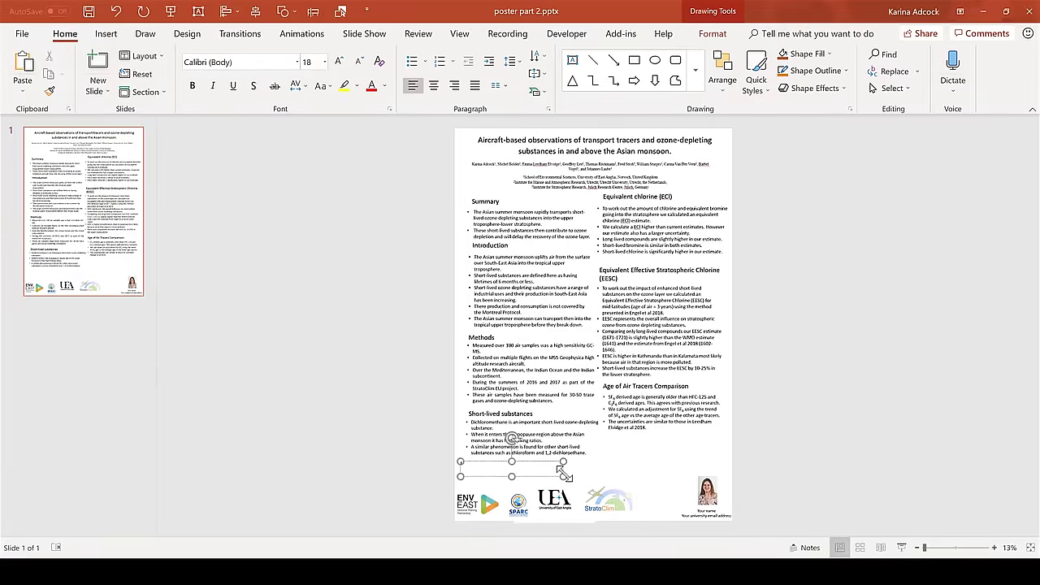
{"action": "left_click", "coordinate": [324, 62]}
{"action": "left_click", "coordinate": [309, 211]}
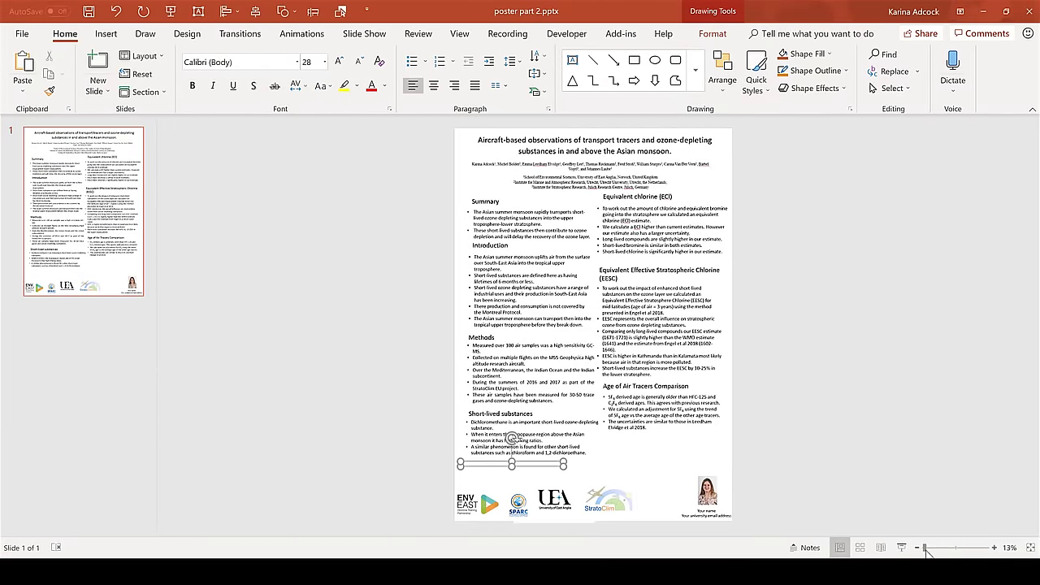
{"action": "scroll", "coordinate": [662, 479], "scroll_direction": "up", "scroll_amount": 3, "text": "ctrl"}
{"action": "type", "text": "Acknowledgements"}
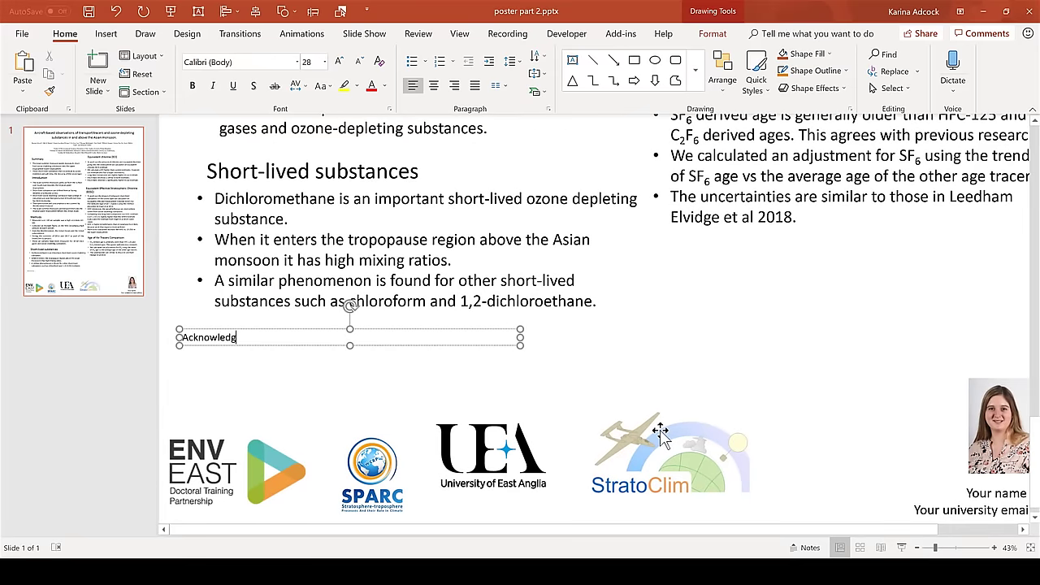
{"action": "key", "text": "Return"}
{"action": "key", "text": "Return"}
{"action": "type", "text": "This"}
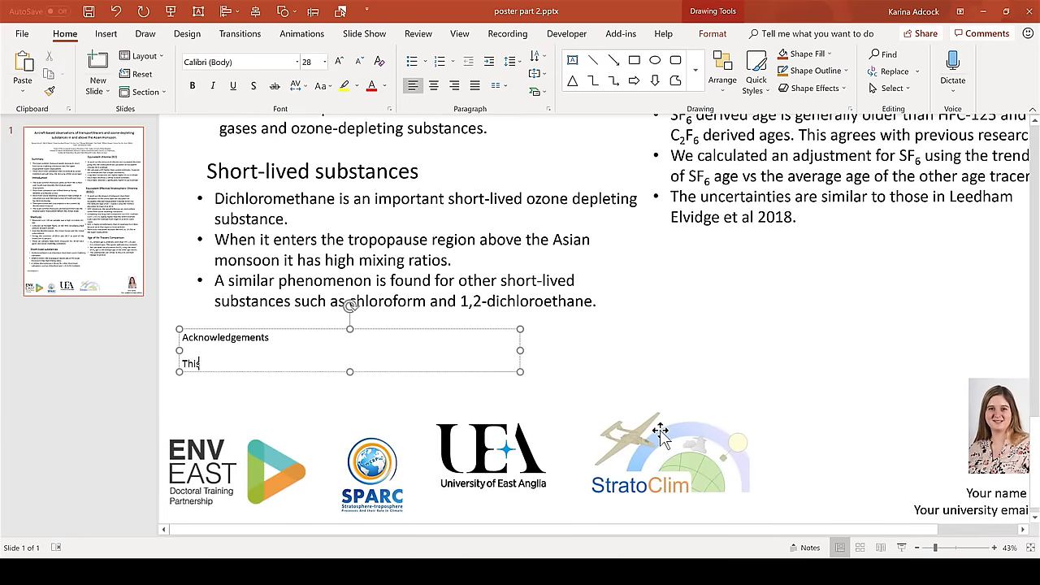
{"action": "type", "text": " poster was possible because of t"}
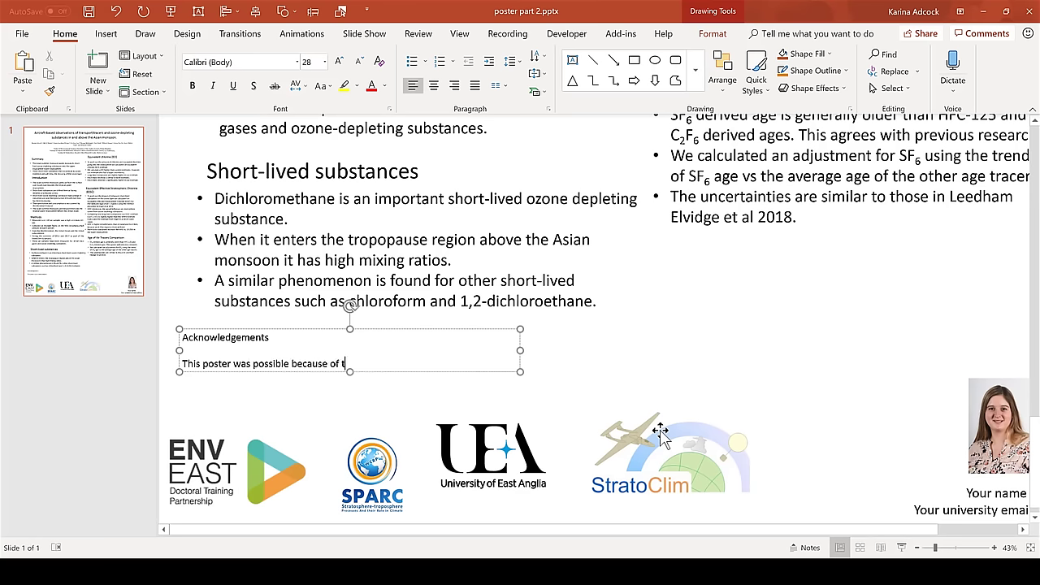
{"action": "type", "text": "he work of ..."}
{"action": "key", "text": "Return"}
{"action": "type", "text": "This"}
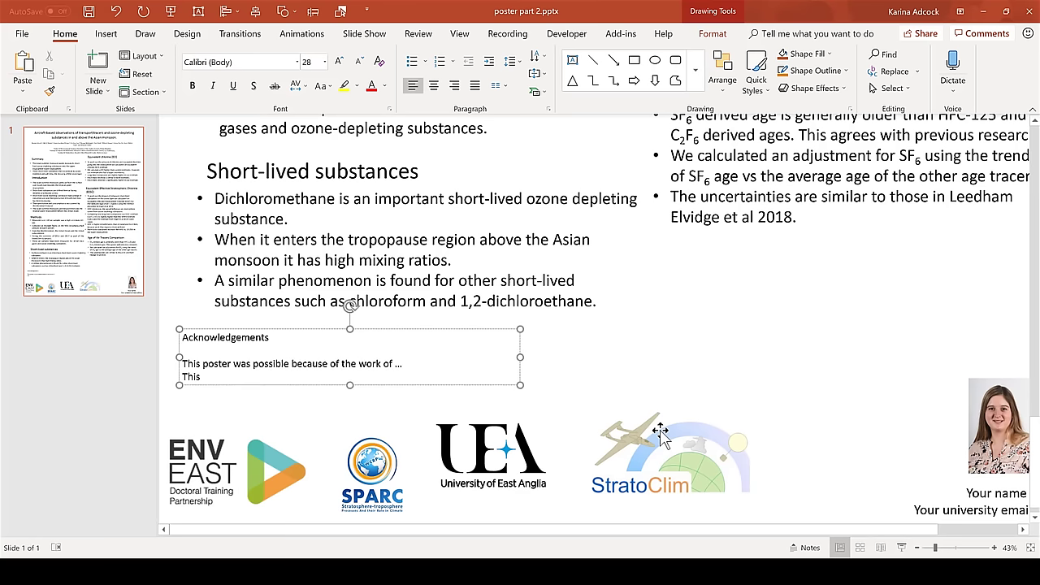
{"action": "type", "text": " work was funded by ..."}
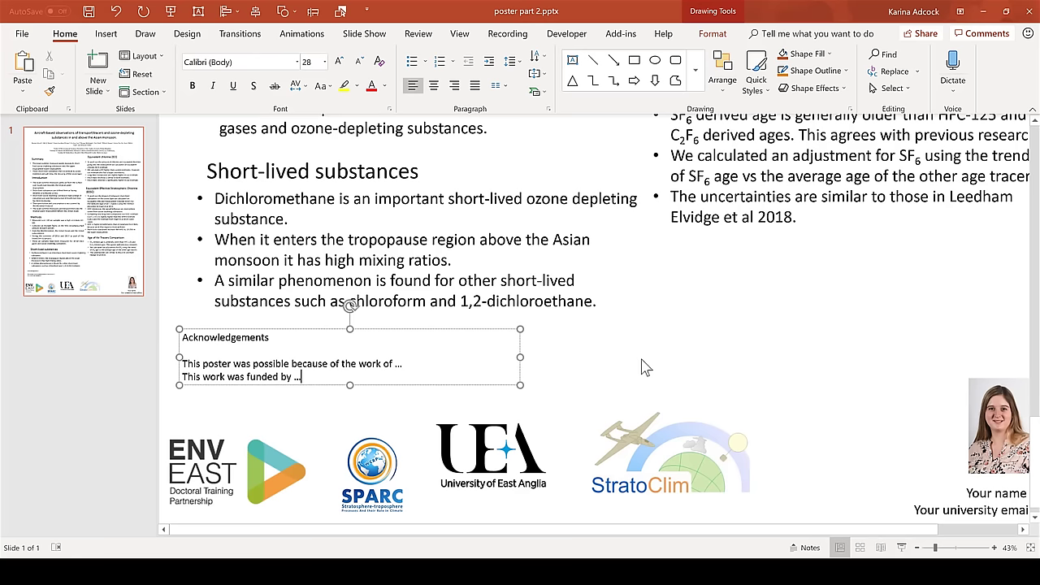
- Draw a References text box below the right column's bullets
{"action": "left_click", "coordinate": [544, 351]}
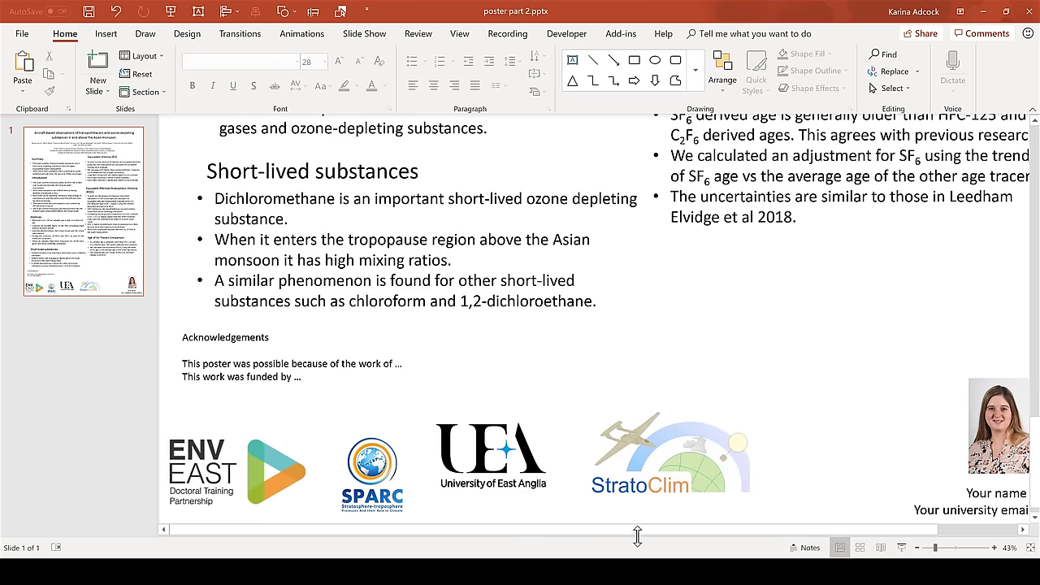
{"action": "left_click_drag", "start_coordinate": [766, 539], "coordinate": [788, 538]}
{"action": "left_click", "coordinate": [197, 11]}
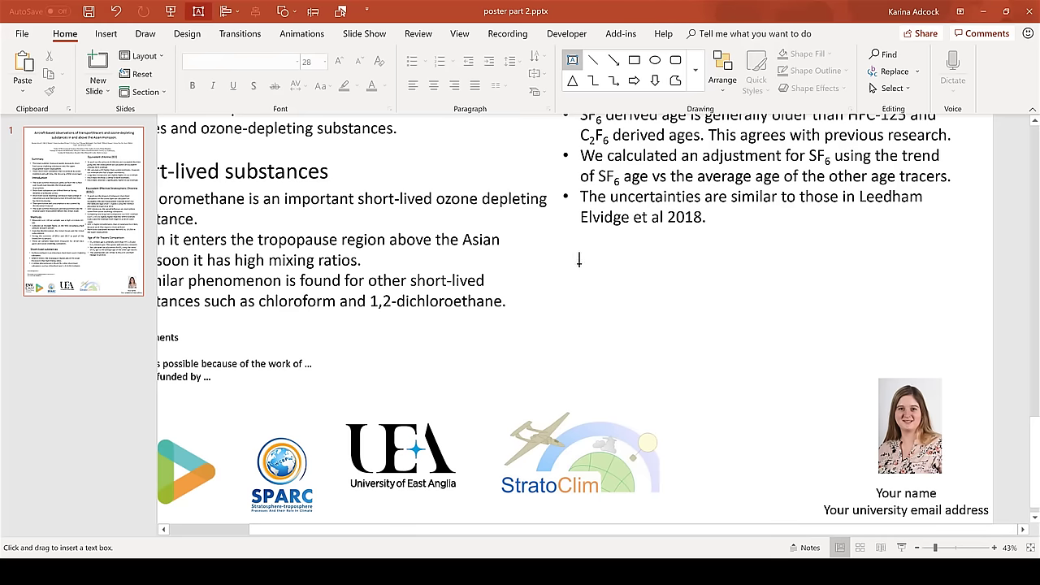
{"action": "left_click_drag", "start_coordinate": [578, 241], "coordinate": [849, 328]}
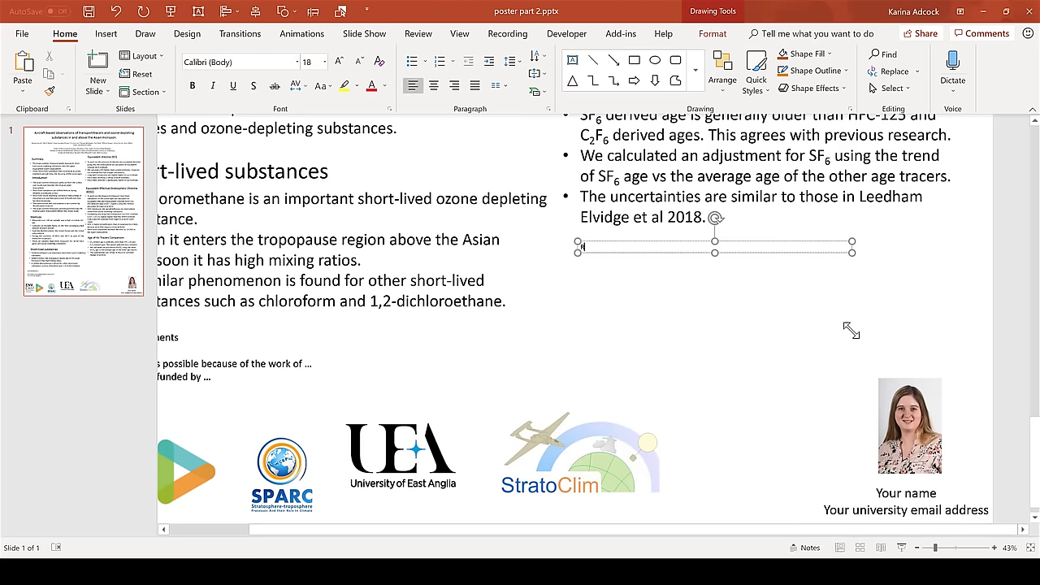
{"action": "type", "text": "Refere"}
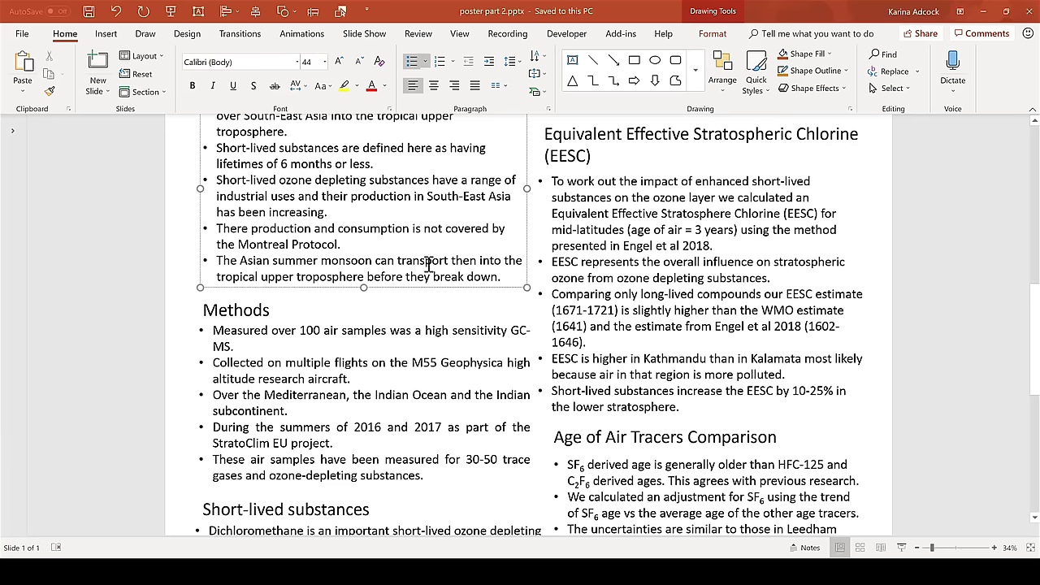
{"action": "type", "text": "."}
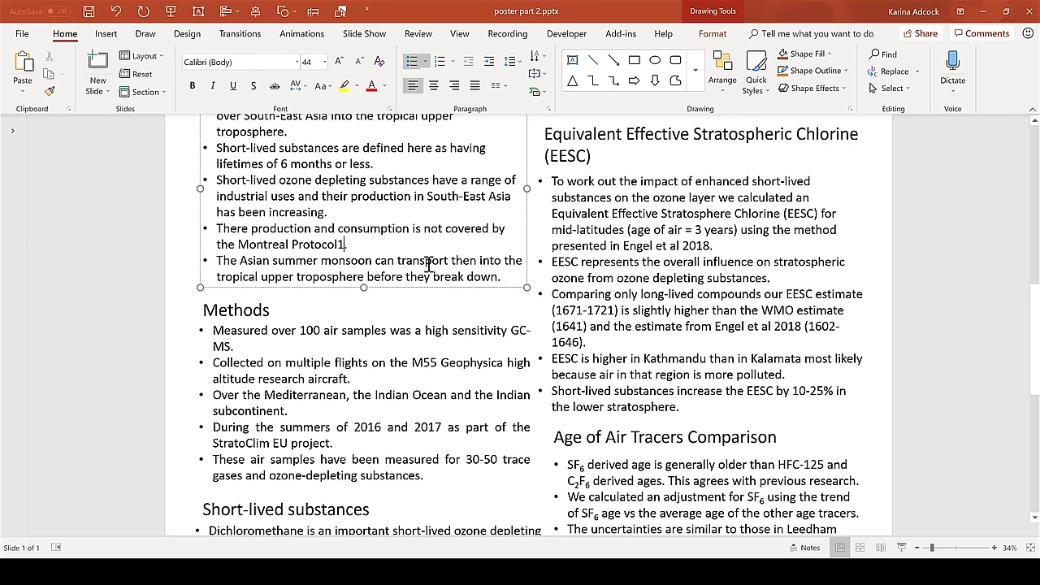
- Add a superscript footnote number 1 right after 'Protocol'
{"action": "left_click", "coordinate": [340, 245]}
{"action": "key", "text": "ctrl+shift+plus"}
{"action": "type", "text": "1"}
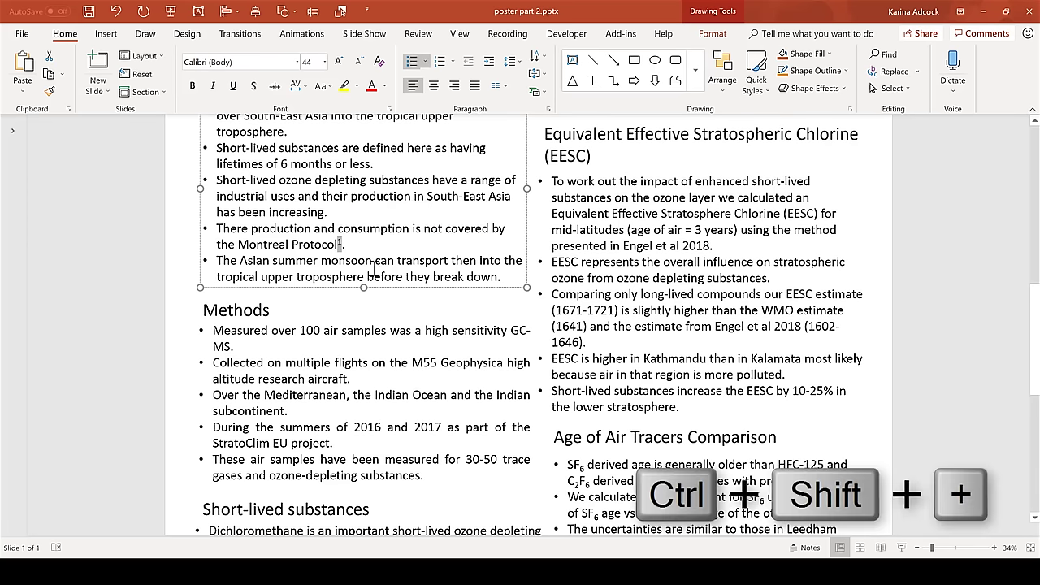
{"action": "left_click", "coordinate": [360, 245]}
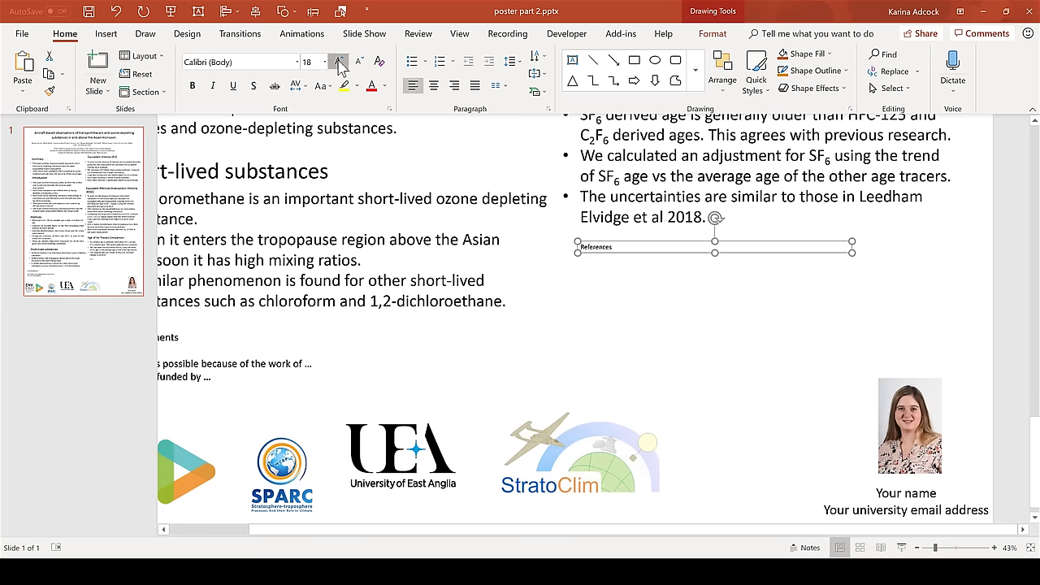
- Enlarge the References heading and add the entry 'Author Name et al., year, J name'
{"action": "left_click", "coordinate": [338, 63]}
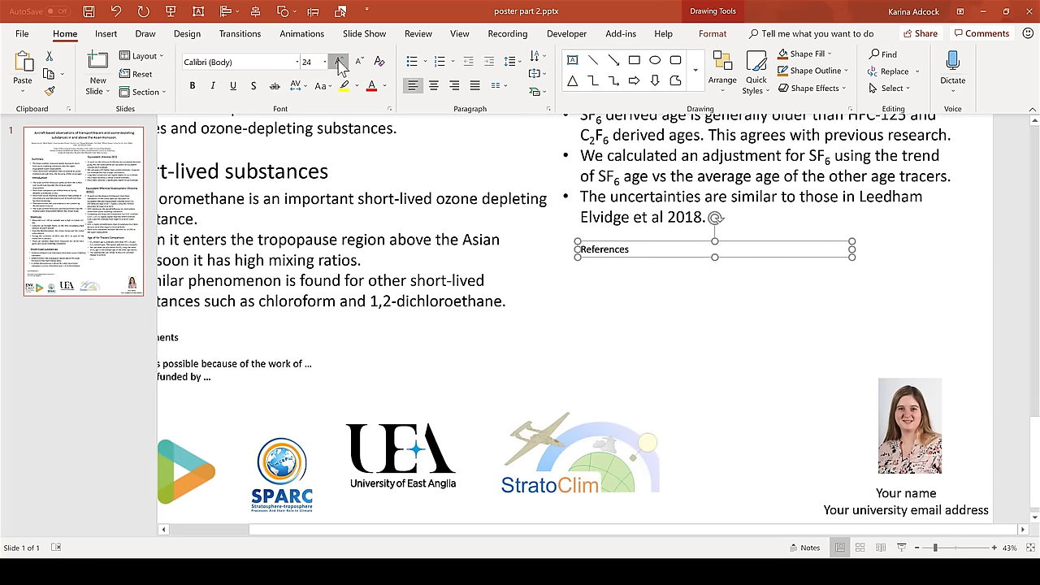
{"action": "left_click", "coordinate": [338, 63]}
{"action": "left_click", "coordinate": [338, 62]}
{"action": "left_click", "coordinate": [338, 62]}
{"action": "left_click", "coordinate": [659, 251]}
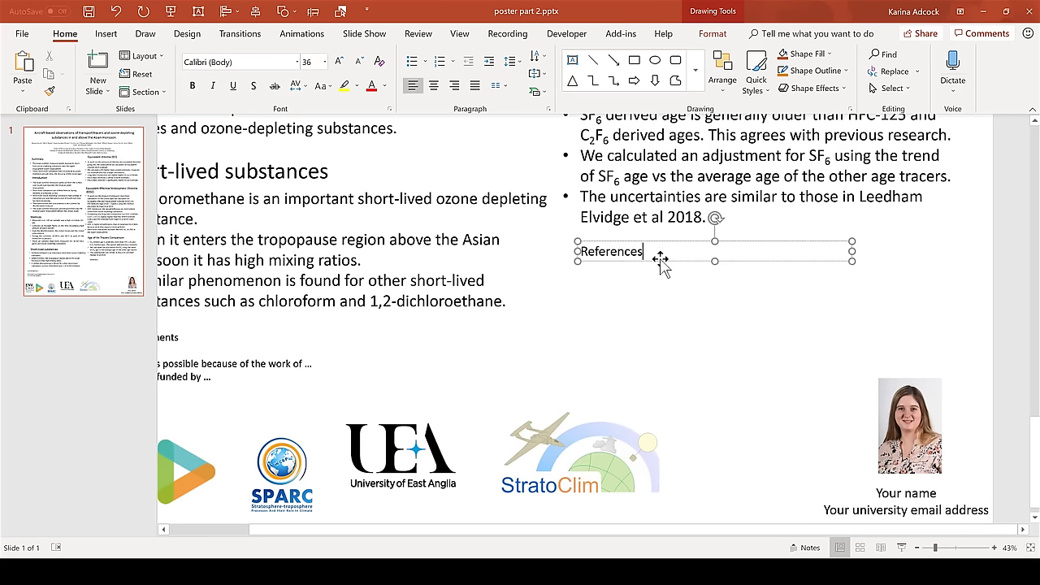
{"action": "key", "text": "Return"}
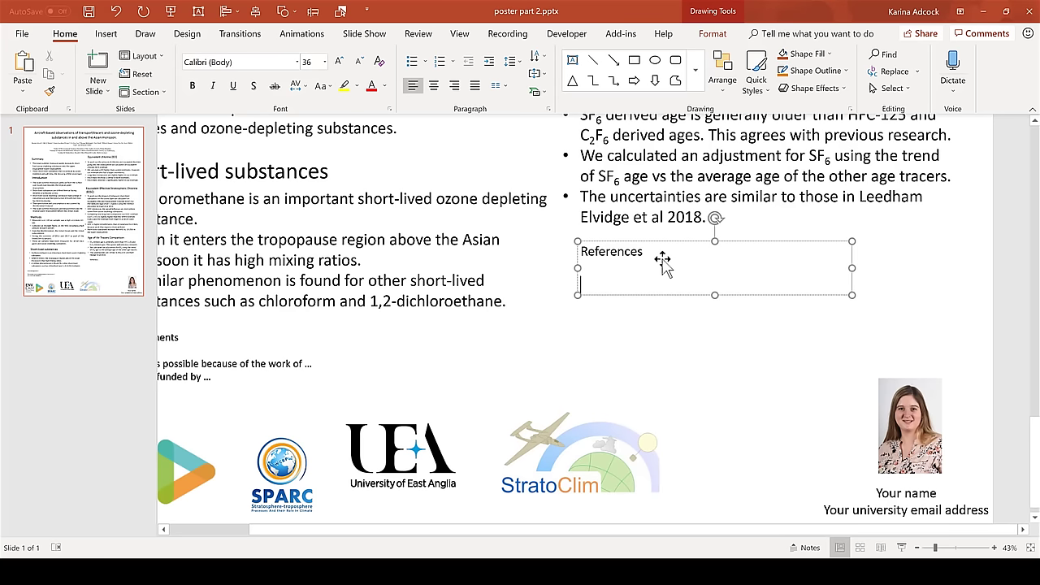
{"action": "type", "text": "Author Name et al., year, "}
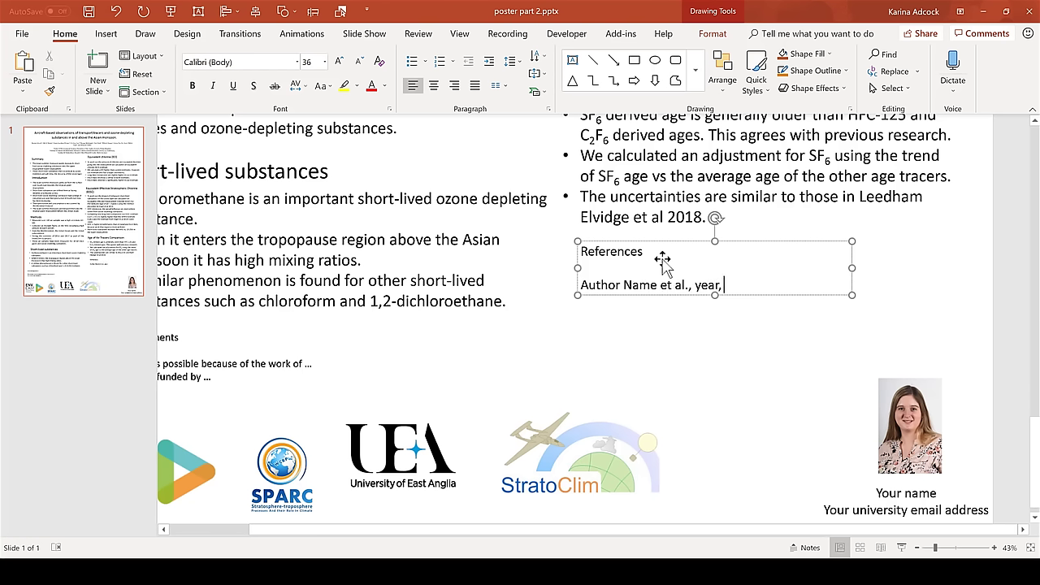
{"action": "type", "text": "J name"}
{"action": "left_click_drag", "start_coordinate": [750, 279], "coordinate": [724, 279]}
- Italicise 'J name', append 'doi number', and zoom out to the whole poster
{"action": "left_click", "coordinate": [212, 86]}
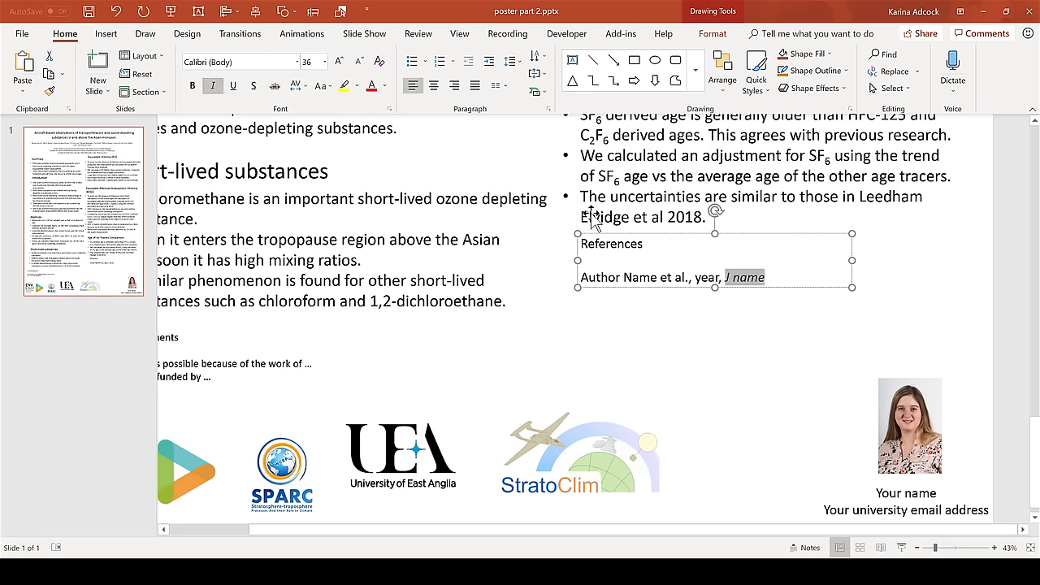
{"action": "left_click", "coordinate": [797, 277]}
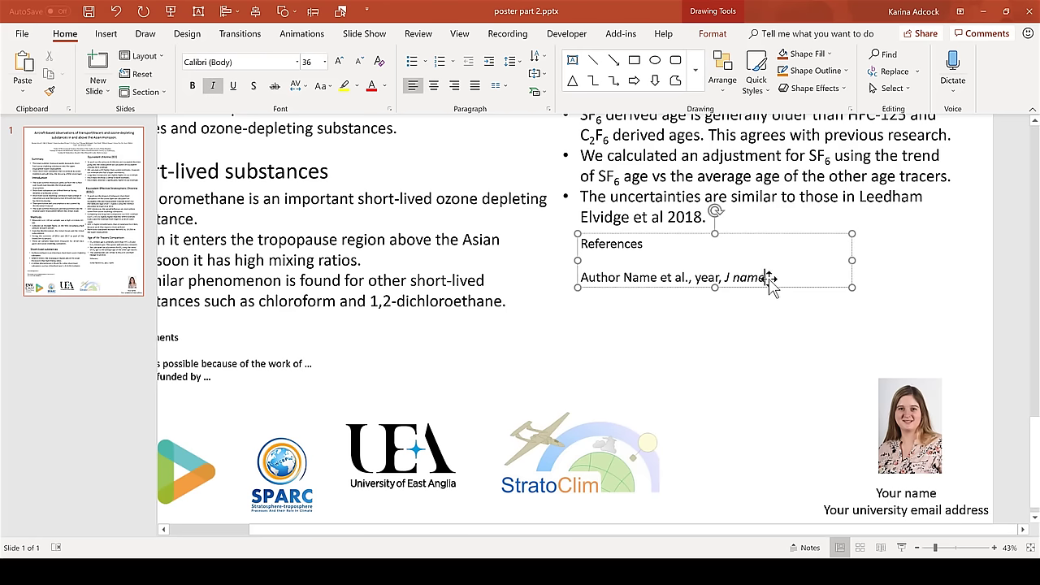
{"action": "left_click", "coordinate": [213, 88]}
{"action": "type", "text": "doi number"}
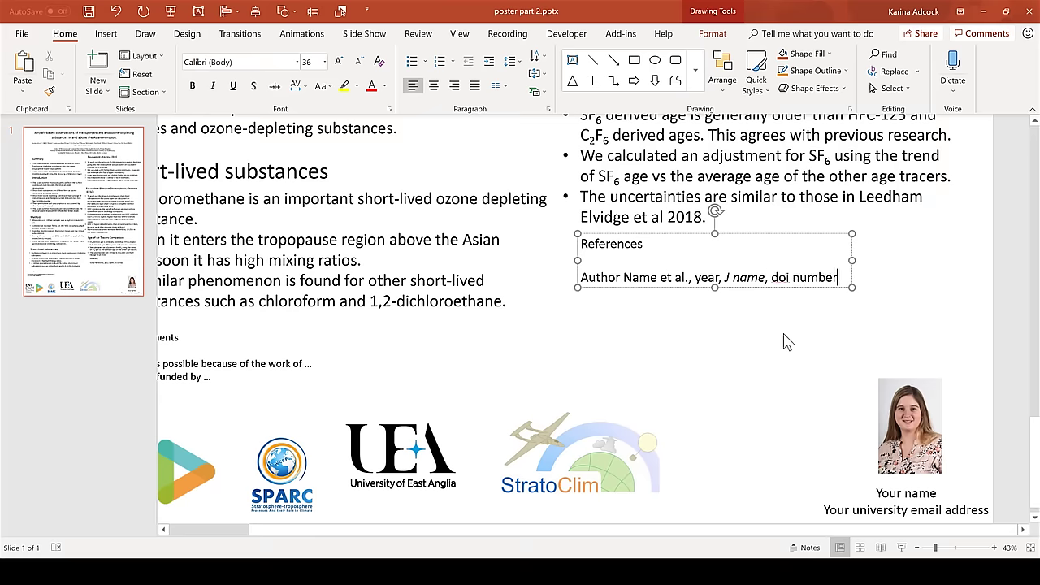
{"action": "left_click", "coordinate": [1029, 547]}
{"action": "left_click", "coordinate": [913, 387]}
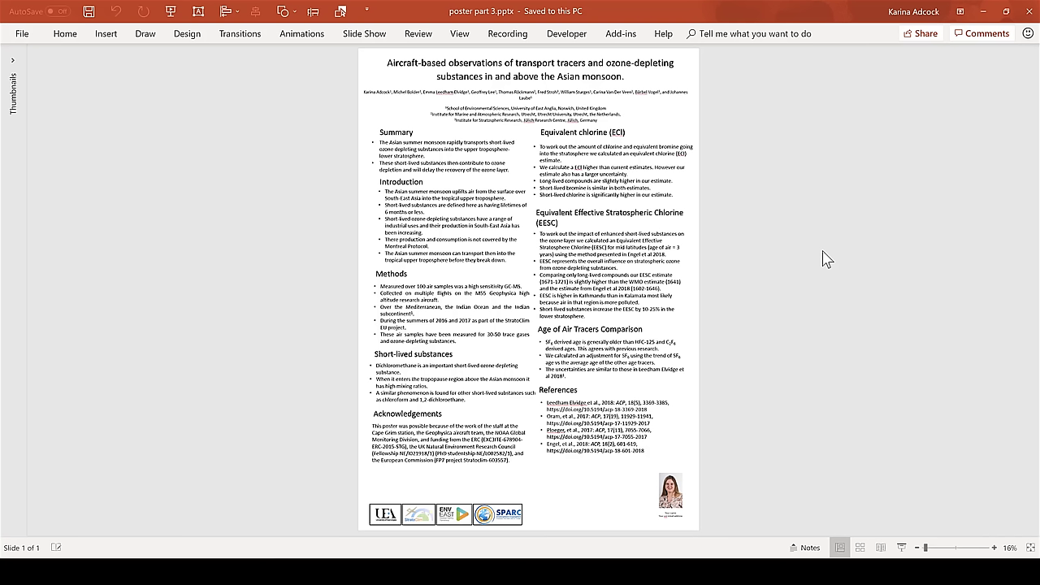
- Switch windows past the Acrobat Reader PDF to the Pixabay page in Chrome
{"action": "key", "text": "alt+Tab"}
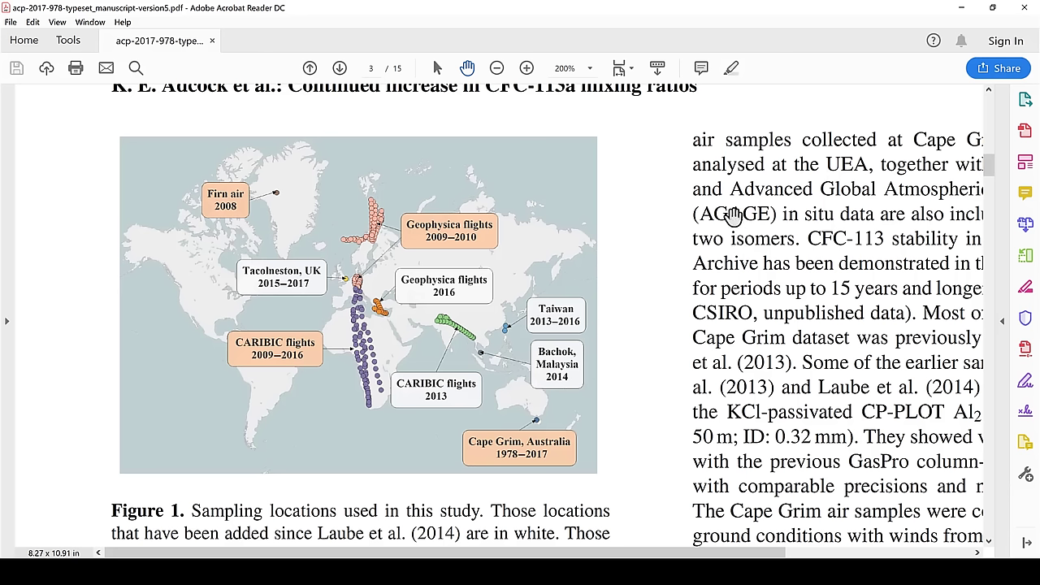
{"action": "key", "text": "alt+Tab"}
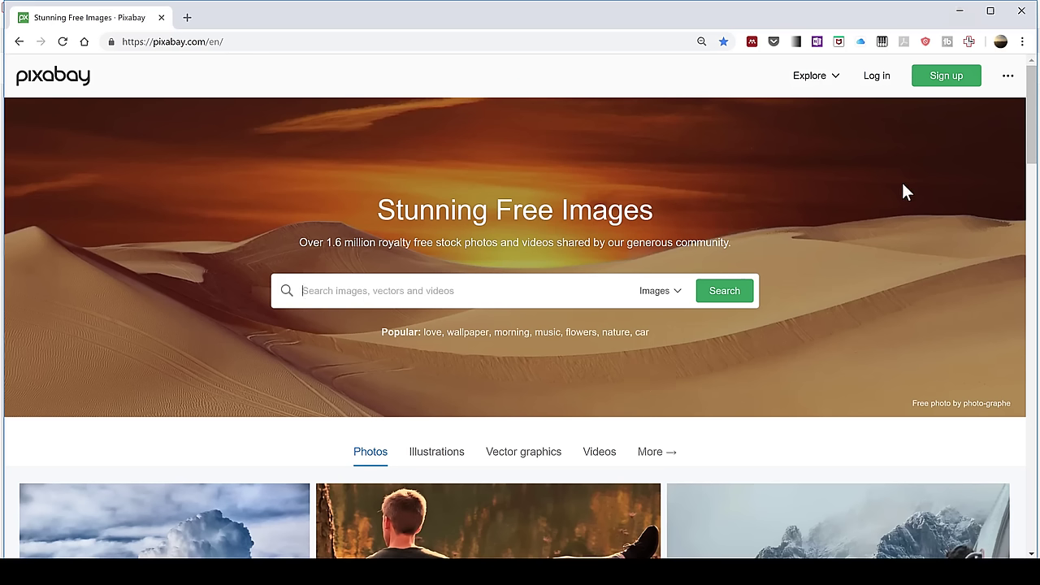
- Switch to pics.pptx and step through slides 2–4 to the airliner take-off photo
{"action": "key", "text": "alt+Tab"}
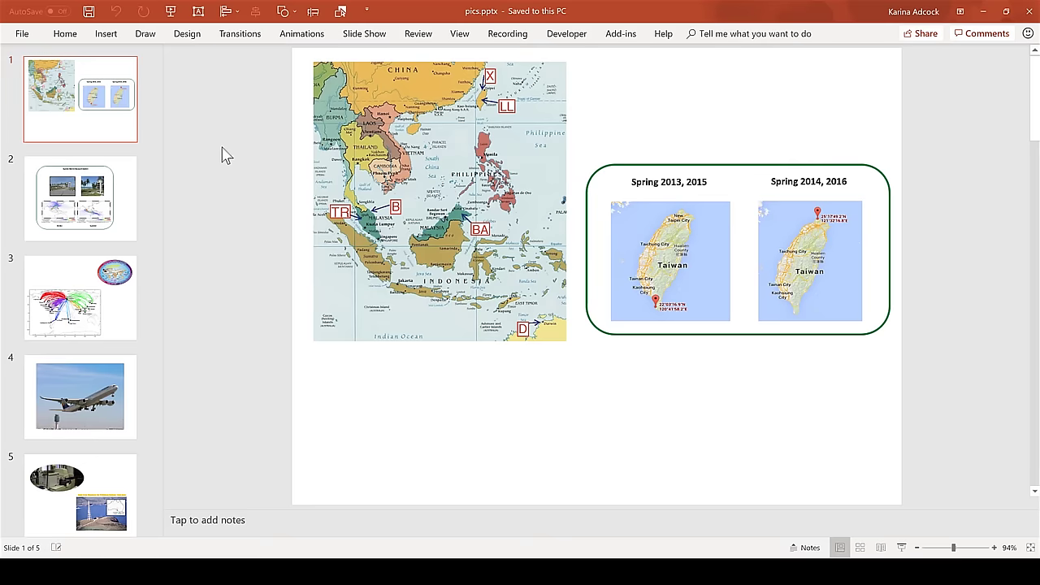
{"action": "key", "text": "Down"}
{"action": "key", "text": "Down"}
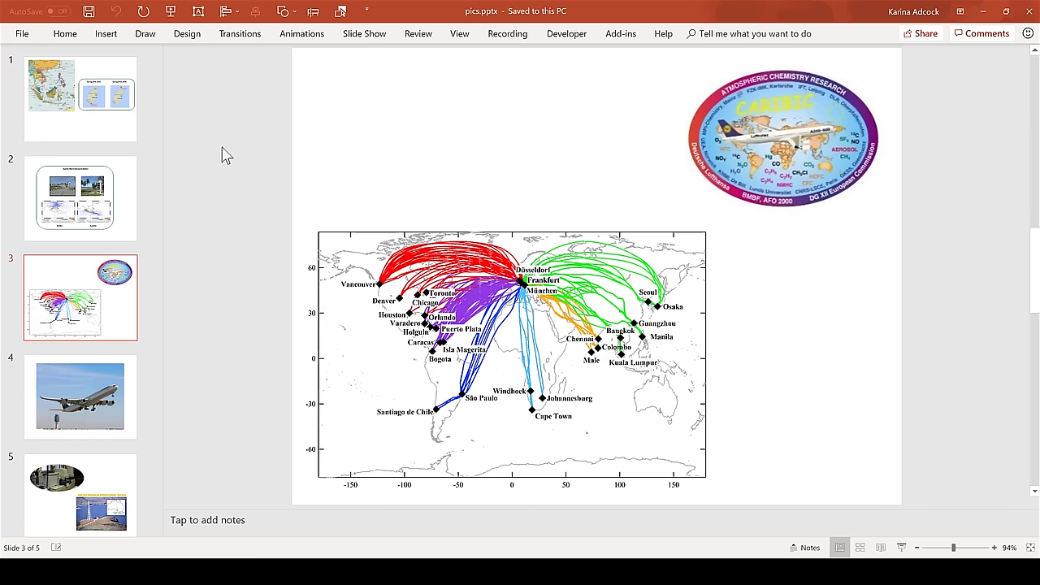
{"action": "key", "text": "Down"}
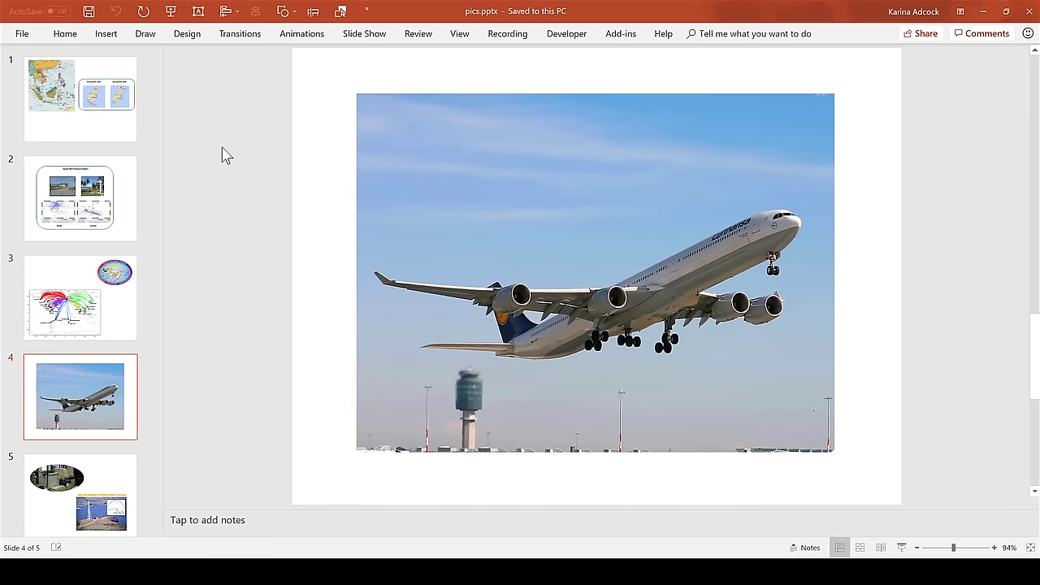
{"action": "key", "text": "Down"}
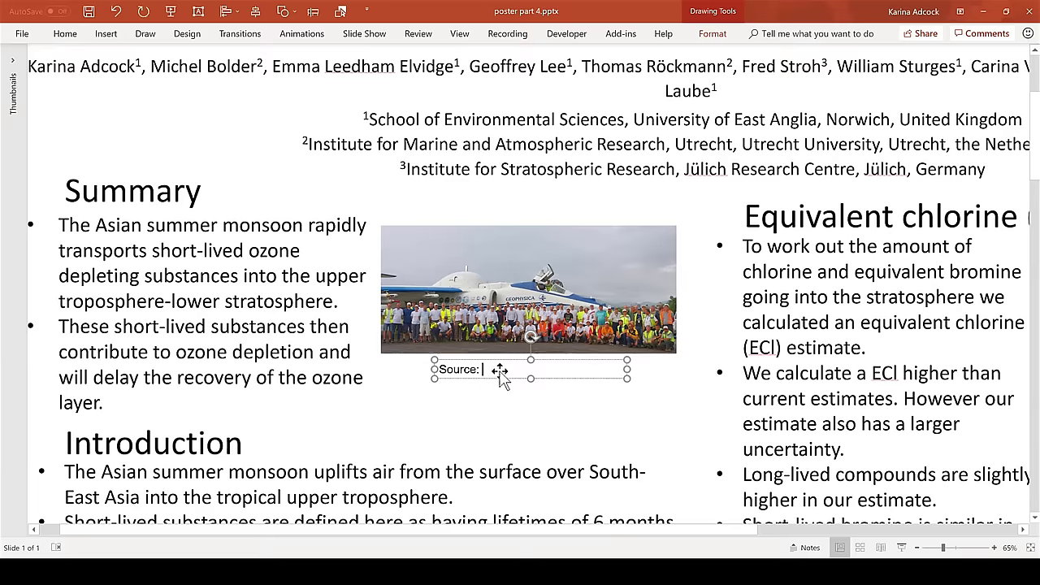
{"action": "type", "text": "http://www.stratoclim.org/"}
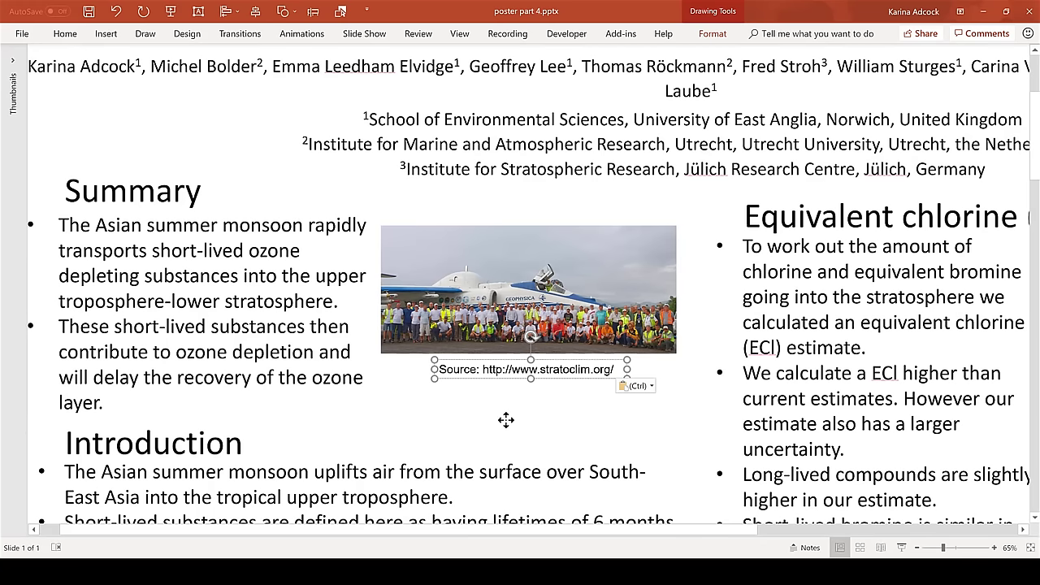
{"action": "left_click", "coordinate": [505, 419]}
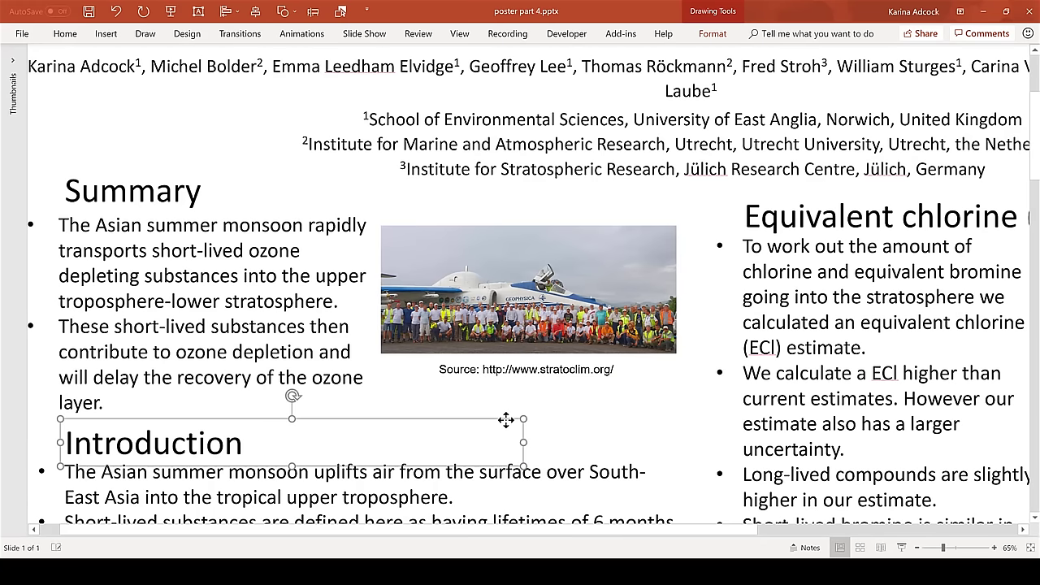
{"action": "left_click", "coordinate": [569, 418]}
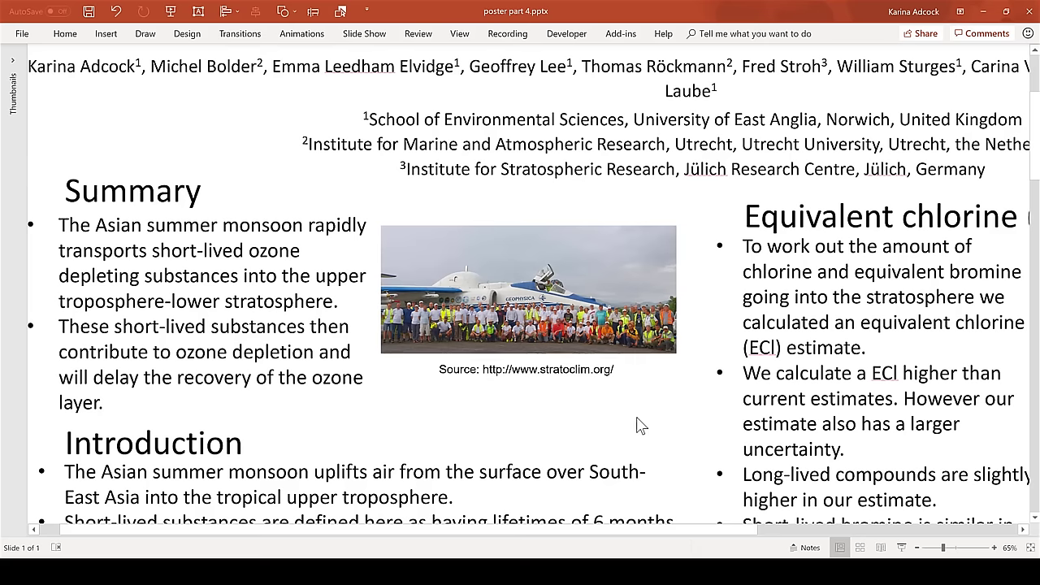
{"action": "left_click", "coordinate": [601, 304]}
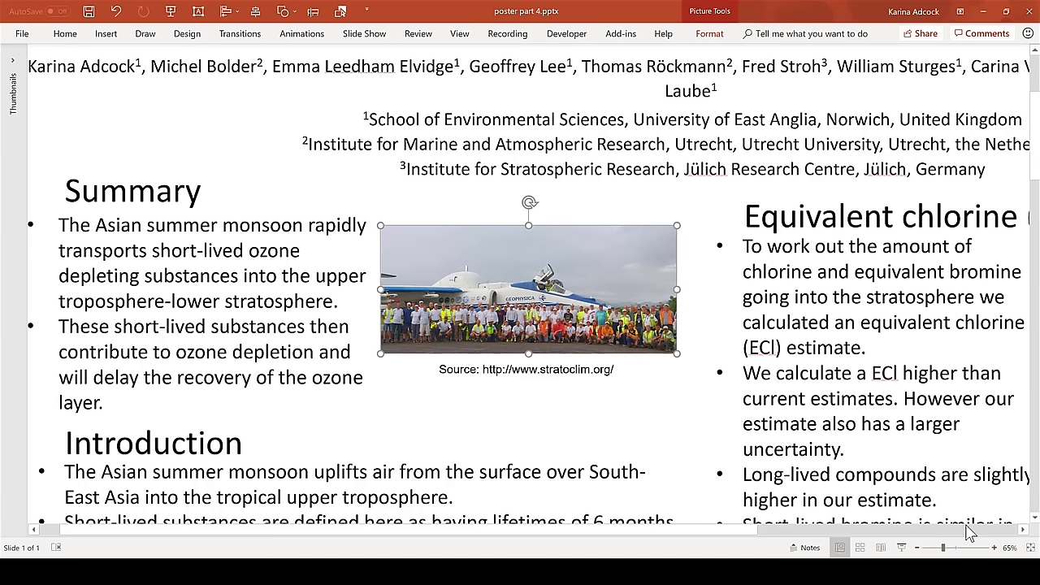
- Set the zoom to 100% to view the aircraft photo and its caption
{"action": "left_click", "coordinate": [1010, 549]}
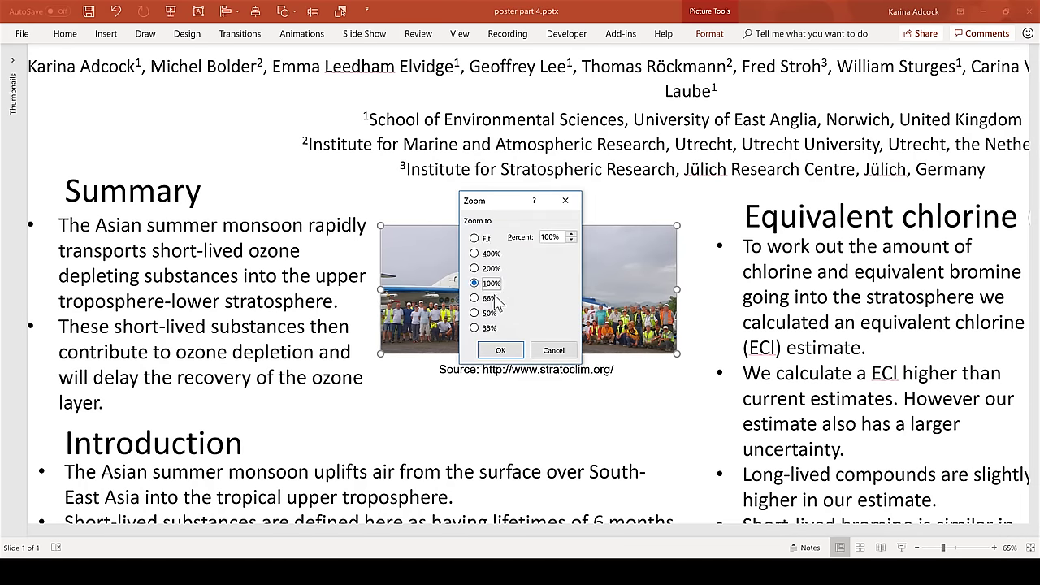
{"action": "left_click", "coordinate": [500, 350]}
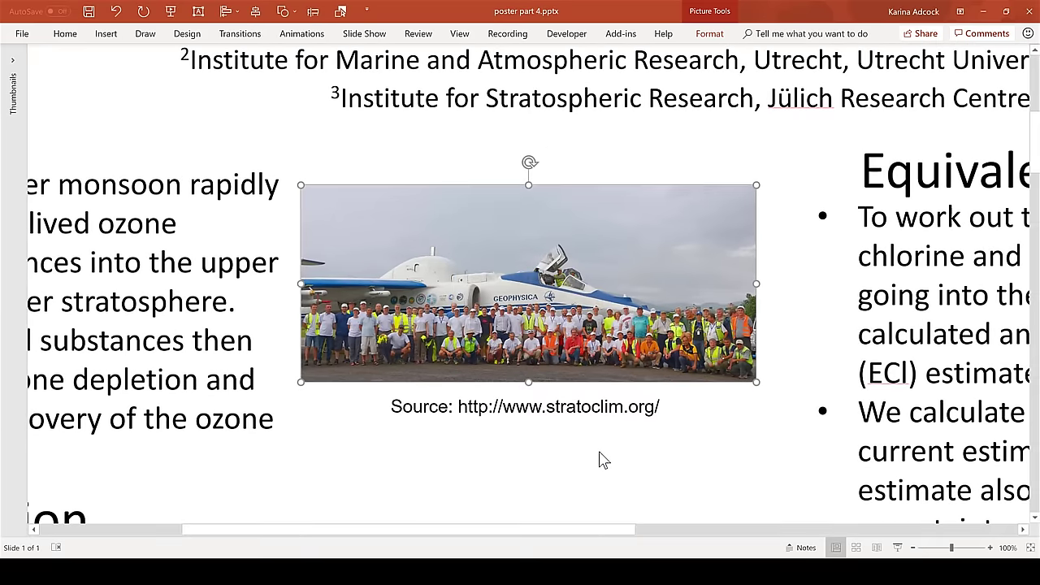
{"action": "left_click", "coordinate": [601, 460]}
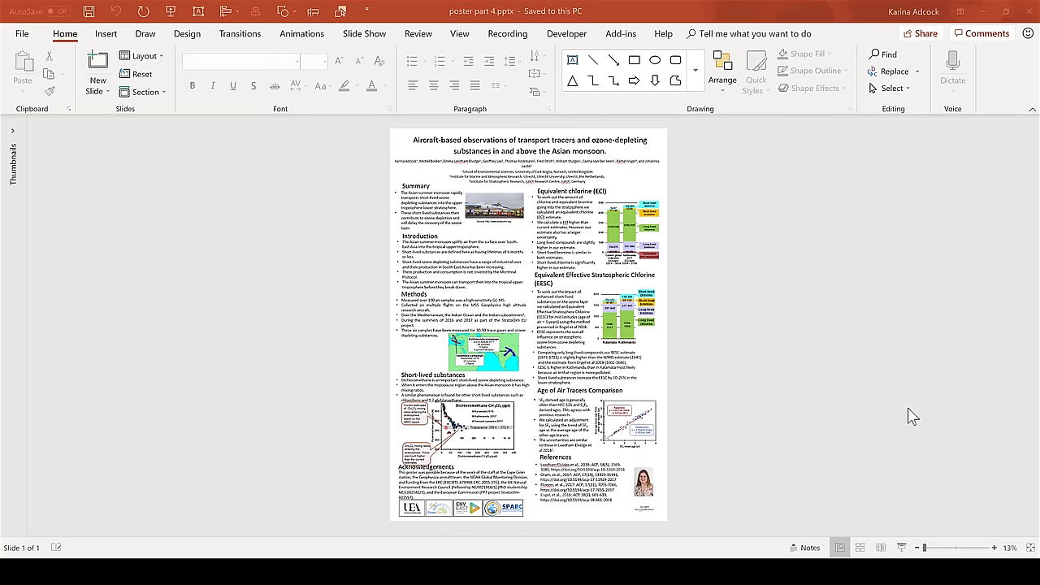
- Set the poster title to Arial Black at 85 pt
{"action": "left_click", "coordinate": [551, 145]}
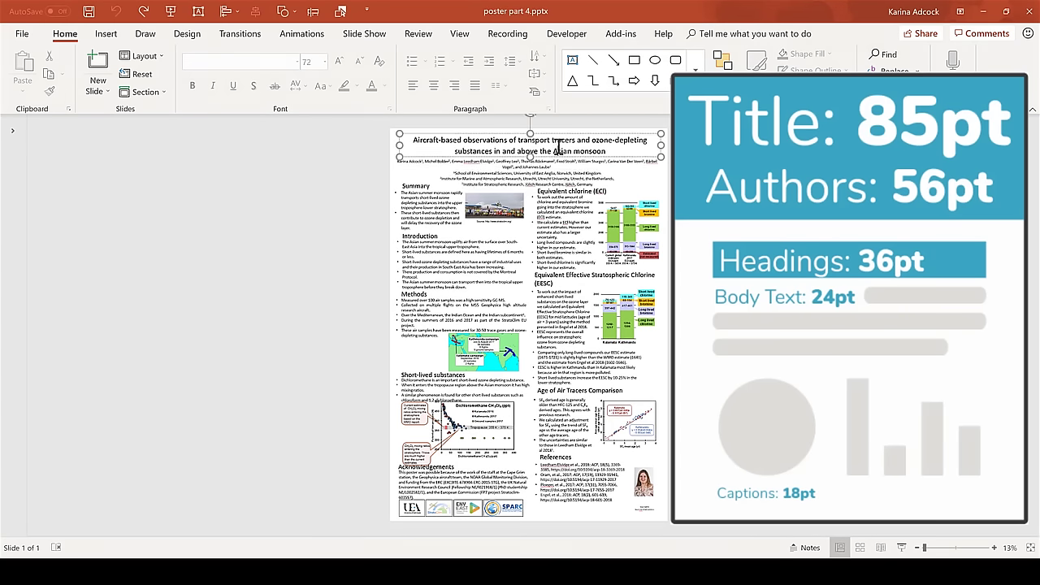
{"action": "left_click", "coordinate": [248, 62]}
{"action": "type", "text": "Arial Black"}
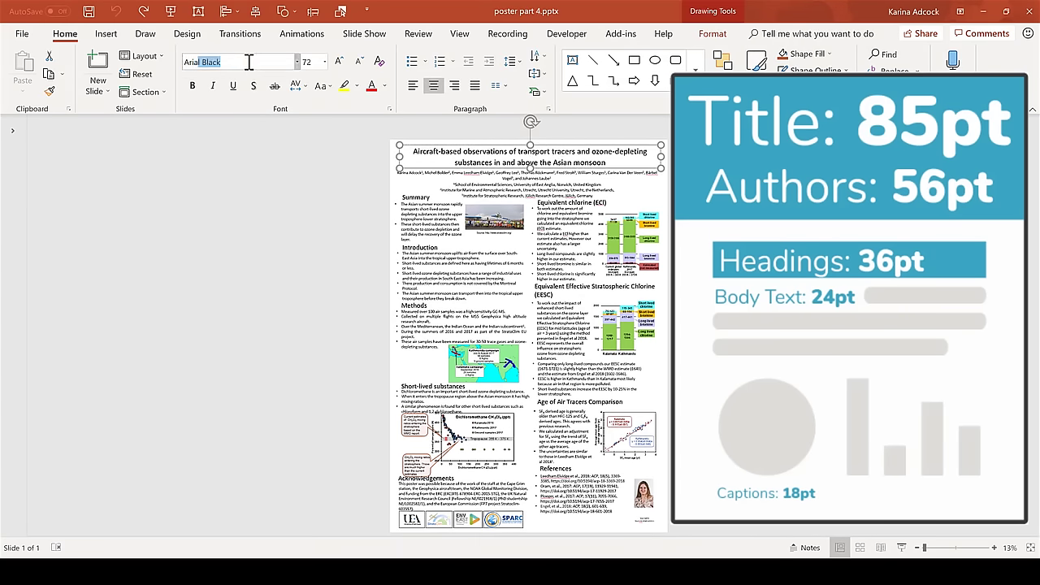
{"action": "key", "text": "Return"}
{"action": "left_click", "coordinate": [312, 62]}
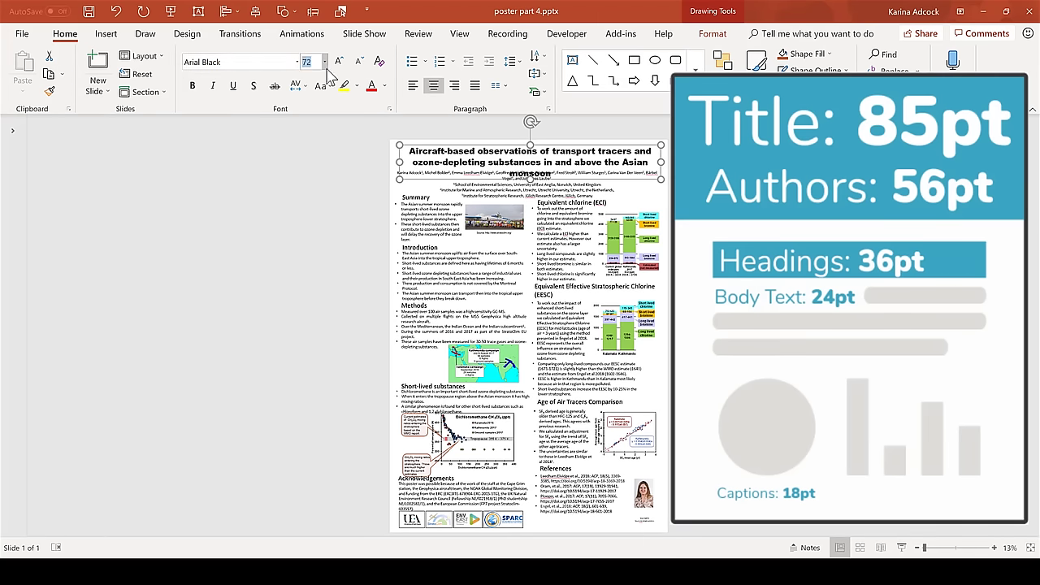
{"action": "type", "text": "85"}
{"action": "key", "text": "Return"}
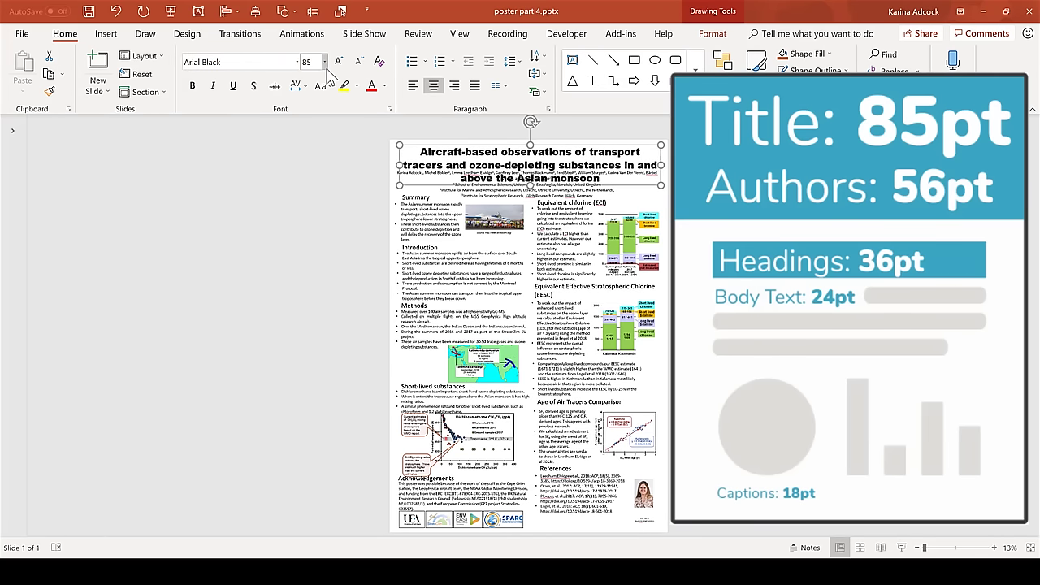
- Select all nine section headings, from Summary through References
{"action": "left_click", "coordinate": [424, 197]}
{"action": "left_click", "coordinate": [357, 191]}
{"action": "left_click", "coordinate": [416, 186]}
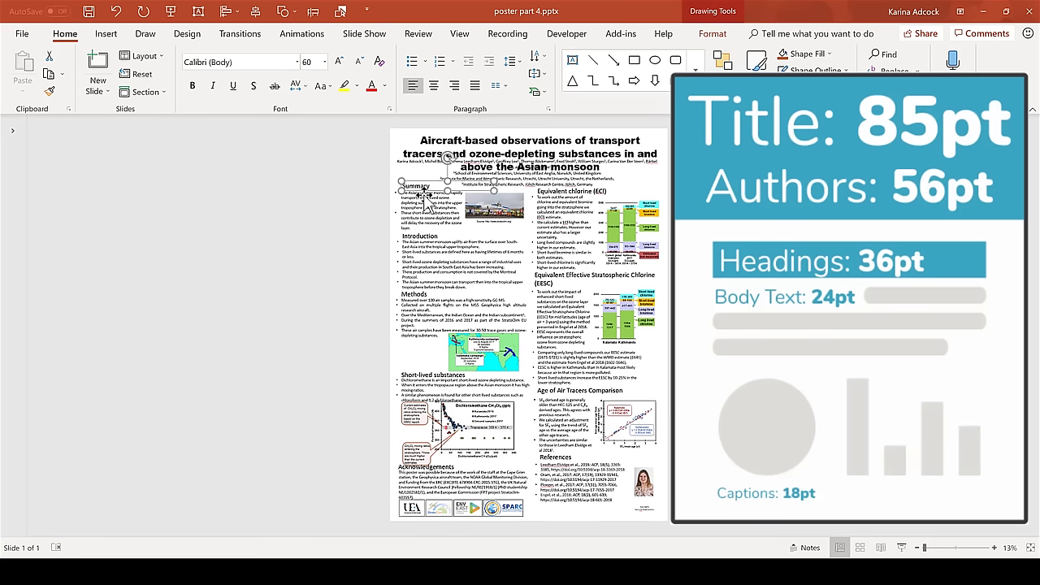
{"action": "left_click", "coordinate": [419, 236], "text": "shift"}
{"action": "left_click", "coordinate": [413, 293], "text": "shift"}
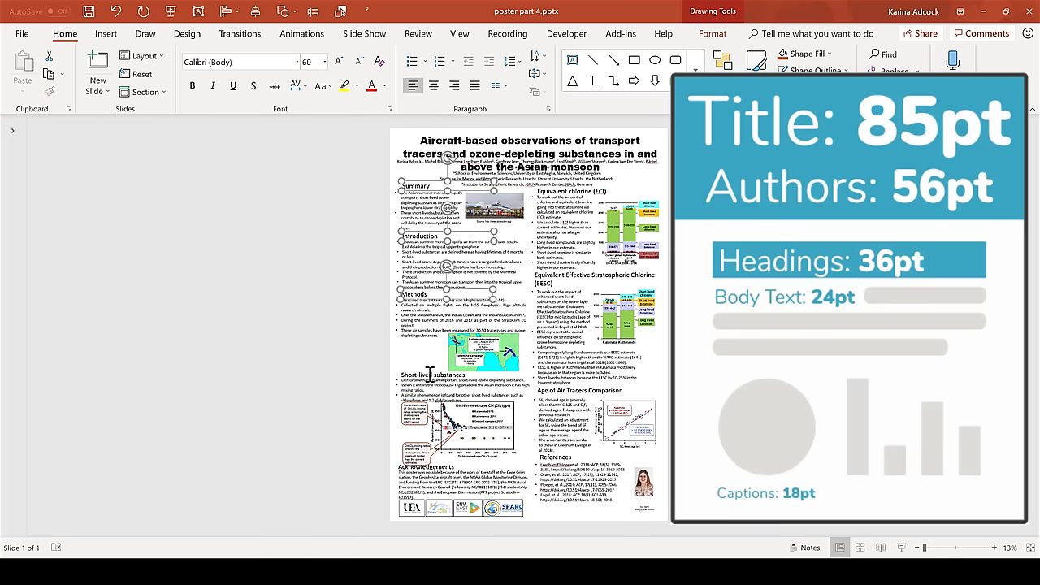
{"action": "left_click", "coordinate": [428, 377], "text": "shift"}
{"action": "left_click", "coordinate": [442, 469], "text": "shift"}
{"action": "left_click", "coordinate": [556, 193], "text": "shift"}
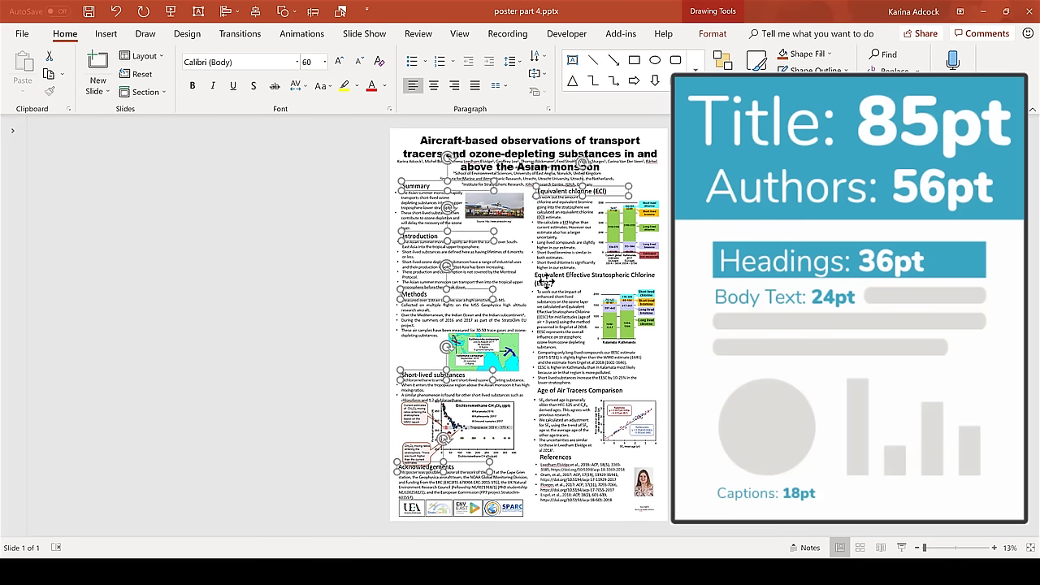
{"action": "left_click", "coordinate": [546, 280], "text": "shift"}
{"action": "left_click", "coordinate": [562, 393], "text": "shift"}
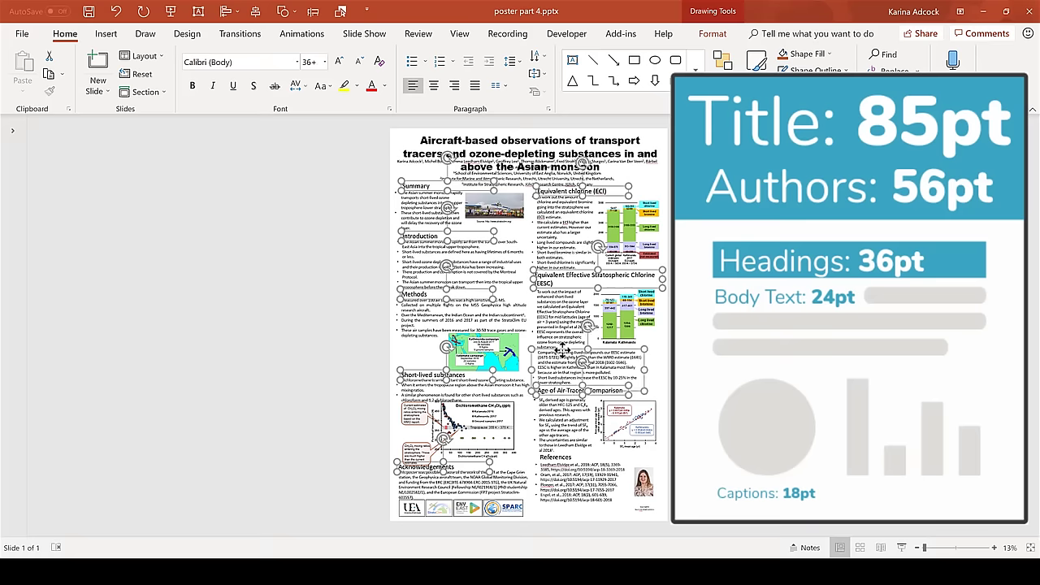
{"action": "left_click", "coordinate": [566, 455], "text": "shift"}
- Make the selected headings Arial Black 36 pt and centred
{"action": "left_click", "coordinate": [261, 64]}
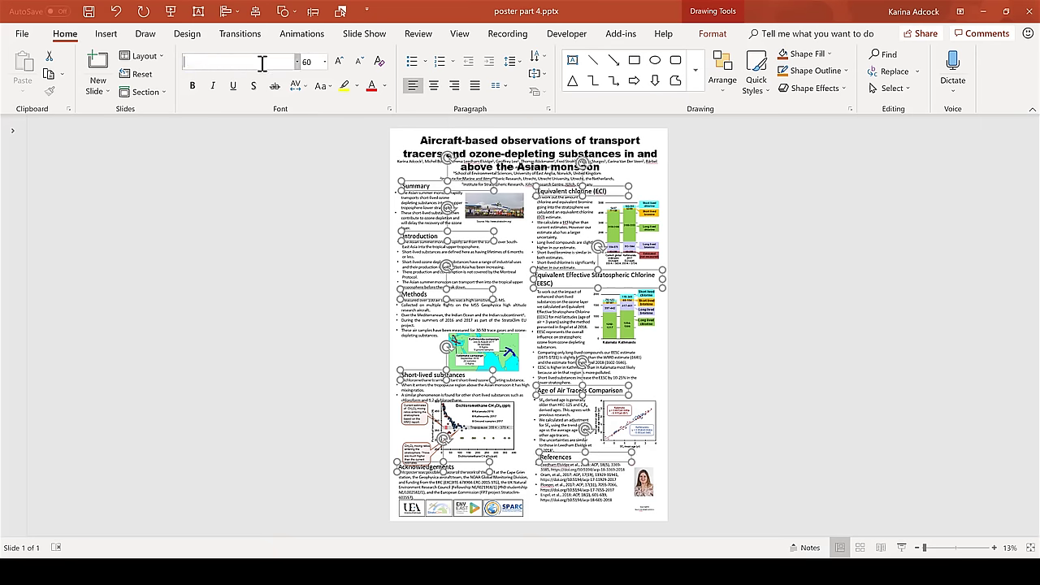
{"action": "key", "text": "Return"}
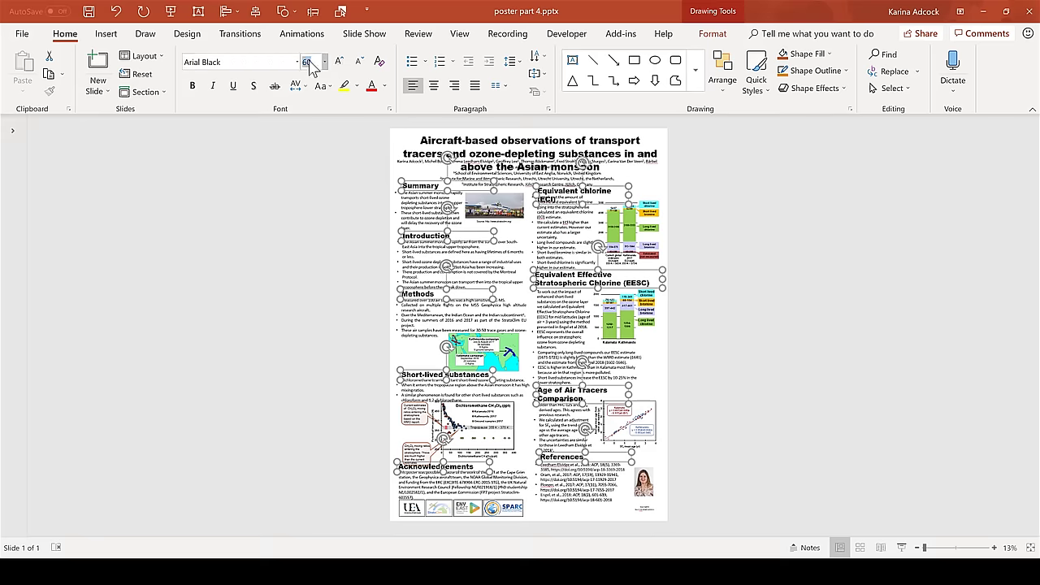
{"action": "left_click", "coordinate": [305, 63]}
{"action": "type", "text": "36"}
{"action": "key", "text": "Return"}
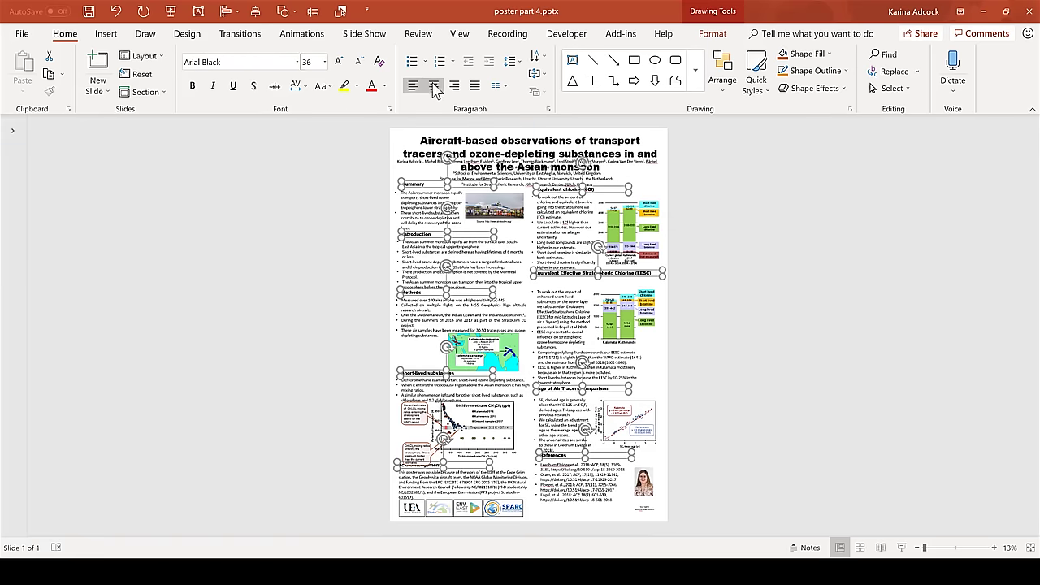
{"action": "left_click", "coordinate": [433, 86]}
- Zoom in to inspect the poster title, then zoom back out to the whole poster
{"action": "left_click", "coordinate": [455, 146]}
{"action": "left_click_drag", "start_coordinate": [923, 547], "coordinate": [932, 550]}
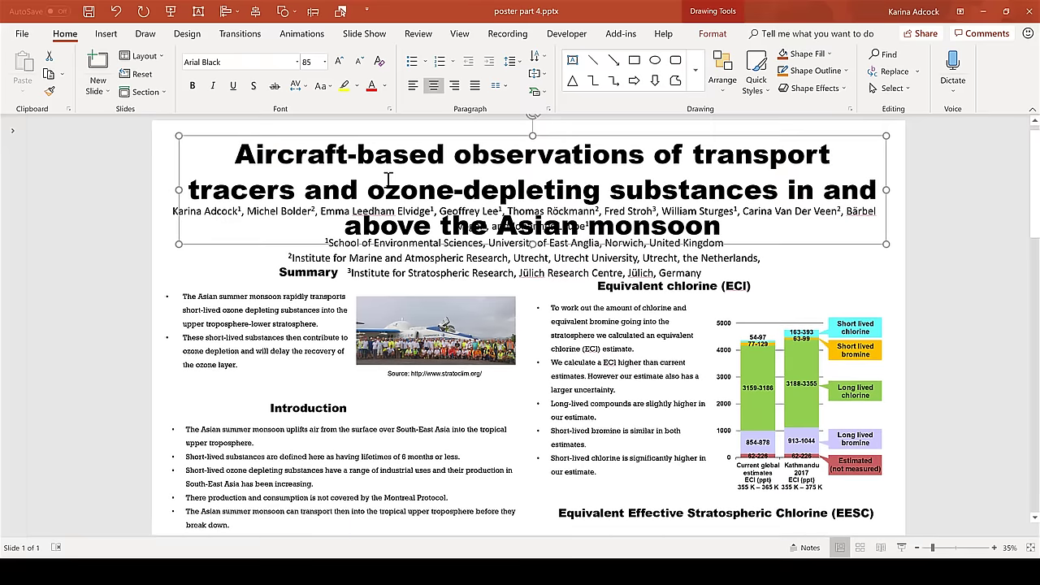
{"action": "left_click_drag", "start_coordinate": [251, 149], "coordinate": [204, 157]}
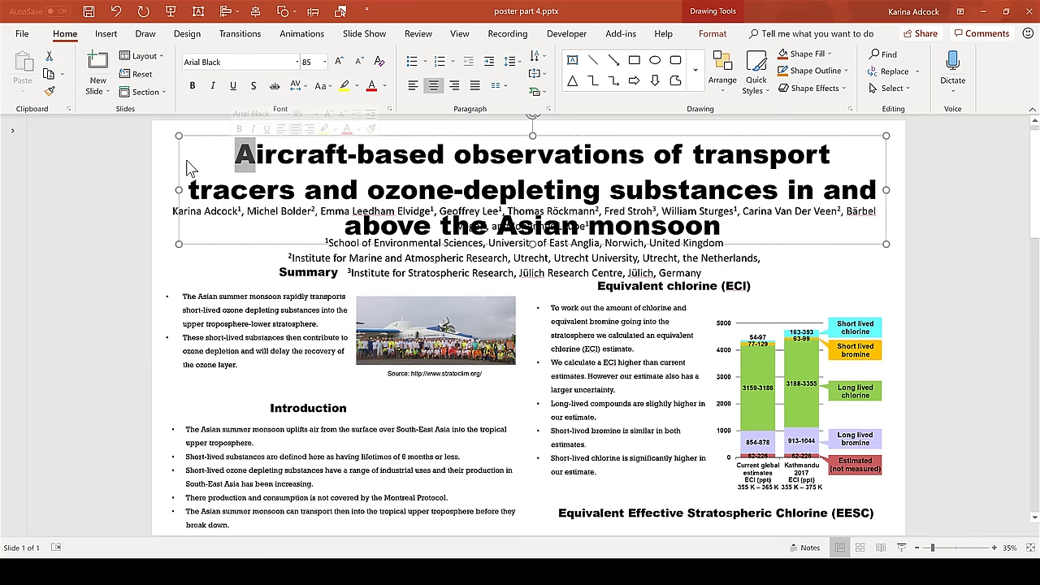
{"action": "left_click", "coordinate": [928, 167]}
- Select the text boxes in both the left and right poster columns
{"action": "scroll", "coordinate": [929, 167], "scroll_direction": "down", "scroll_amount": 3}
{"action": "left_click_drag", "start_coordinate": [410, 208], "coordinate": [439, 495]}
{"action": "left_click_drag", "start_coordinate": [566, 210], "coordinate": [581, 500]}
{"action": "left_click", "coordinate": [244, 62]}
- Set the selected column text to Rockwell with 1.5 line spacing
{"action": "type", "text": "Rockwell"}
{"action": "key", "text": "Return"}
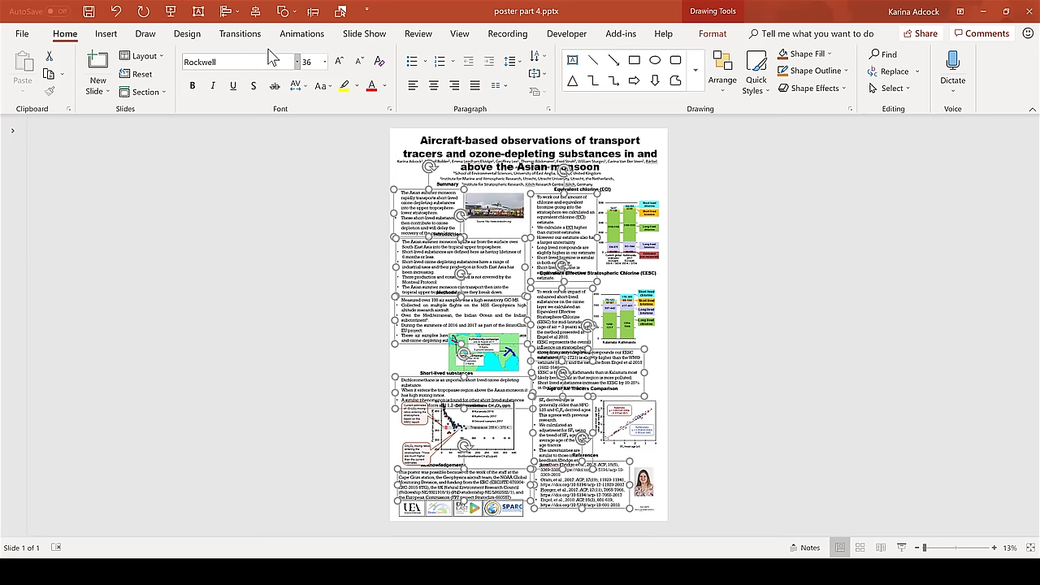
{"action": "left_click", "coordinate": [510, 62]}
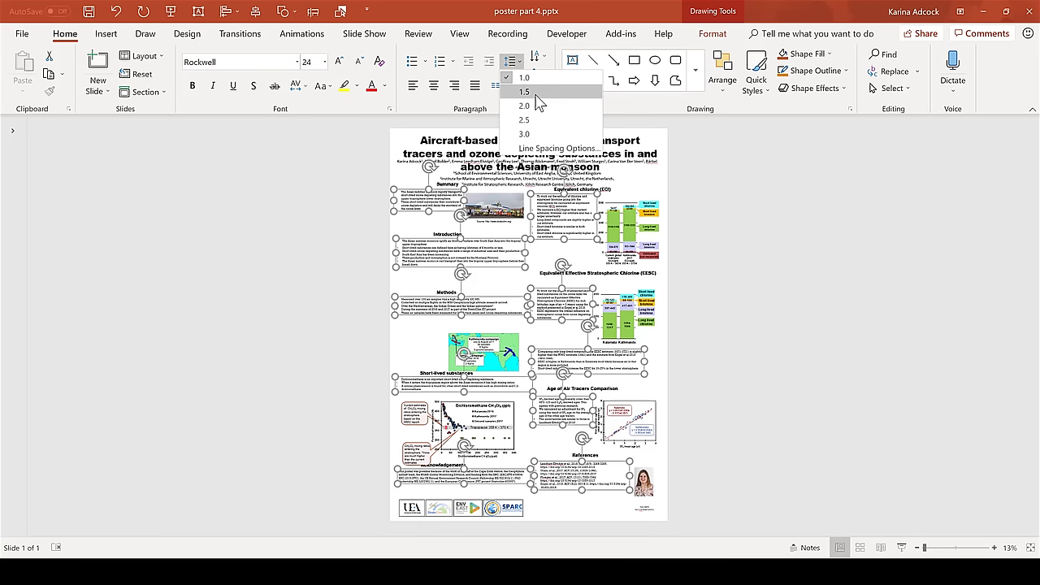
{"action": "left_click", "coordinate": [539, 96]}
{"action": "left_click", "coordinate": [720, 228]}
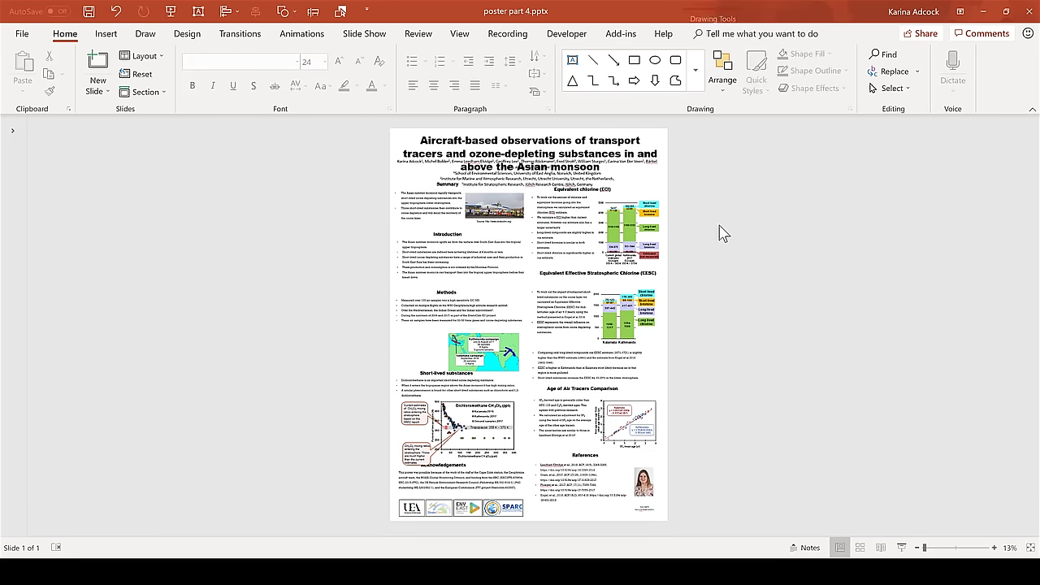
{"action": "left_click", "coordinate": [455, 483]}
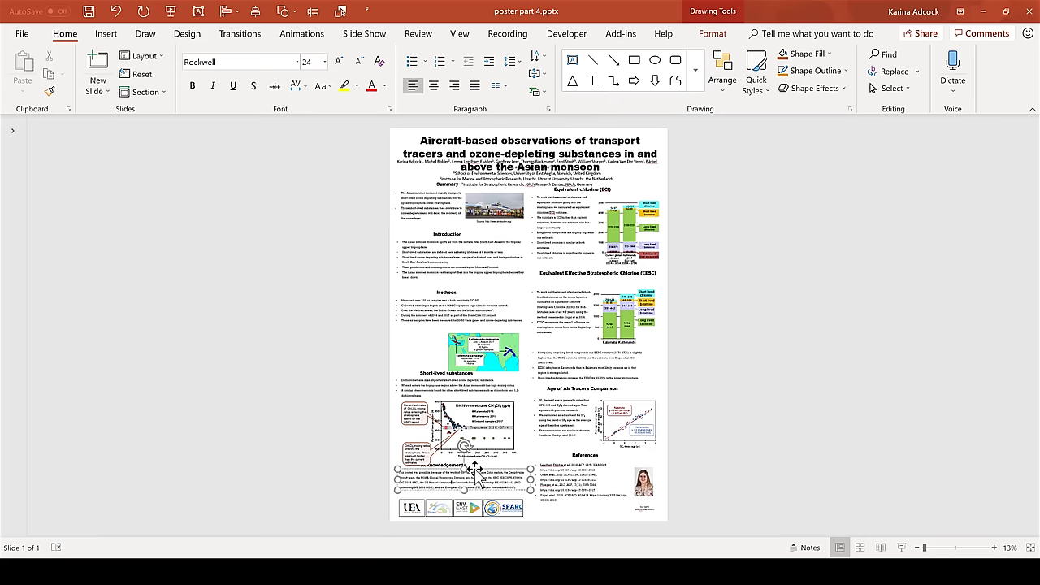
{"action": "left_click", "coordinate": [935, 548]}
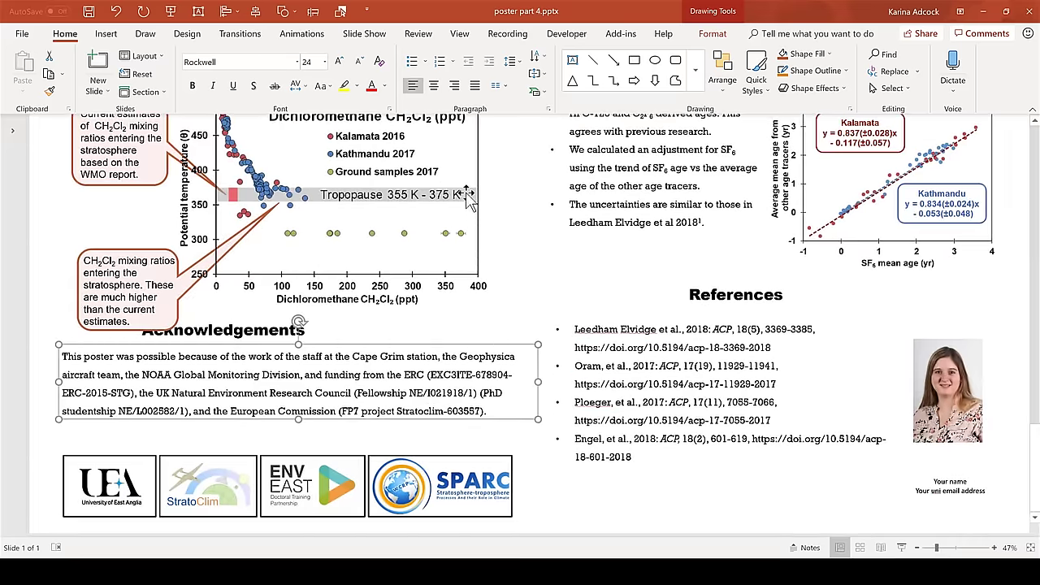
{"action": "left_click", "coordinate": [475, 85]}
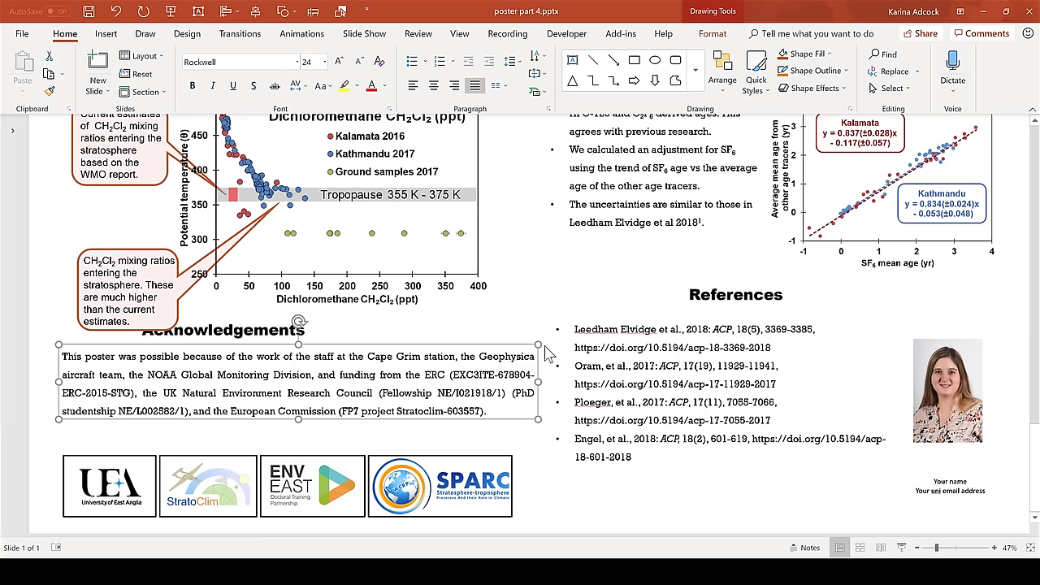
{"action": "left_click", "coordinate": [412, 85]}
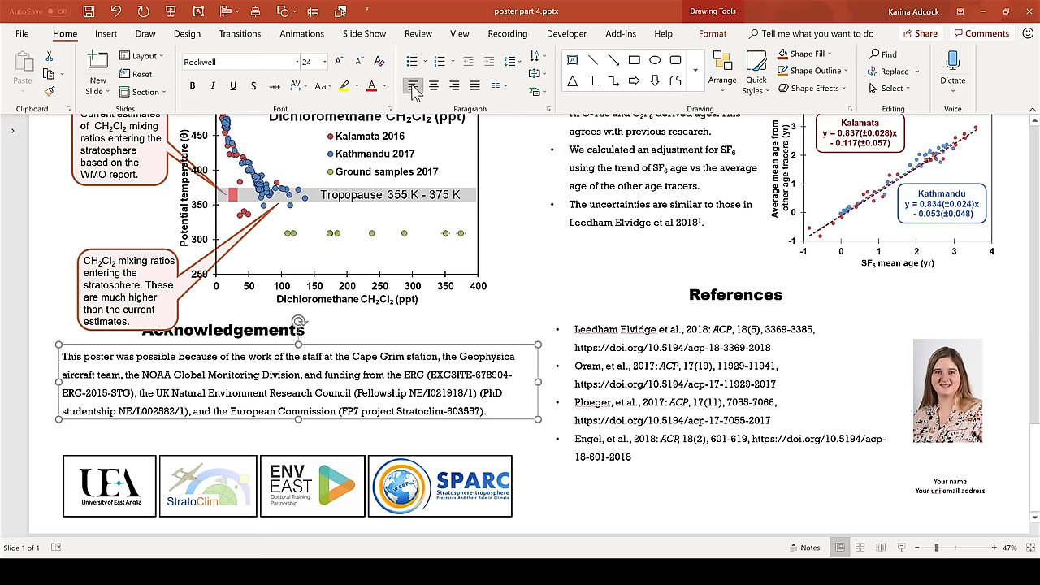
{"action": "left_click", "coordinate": [1030, 548]}
{"action": "left_click", "coordinate": [868, 346]}
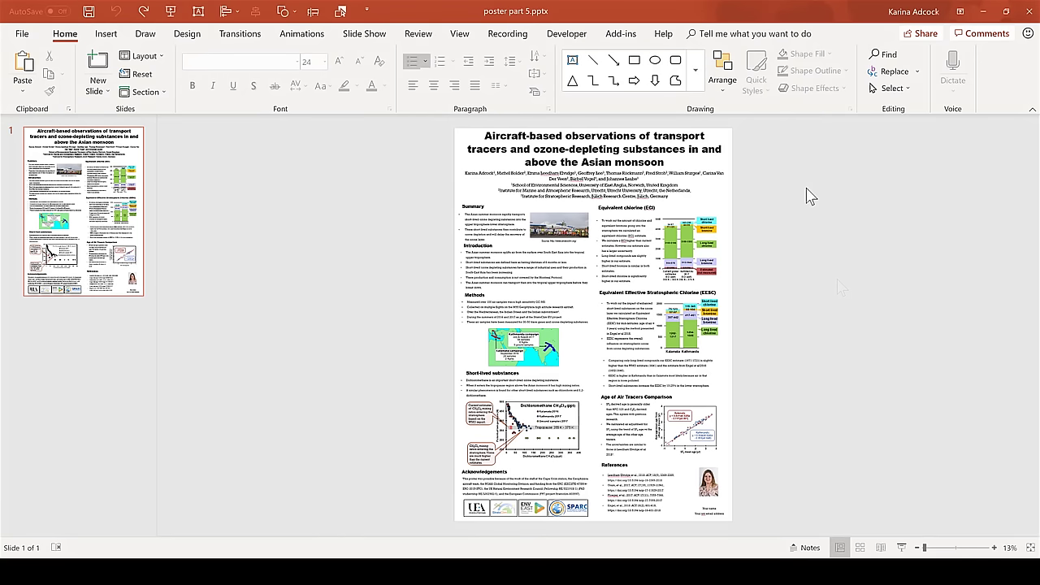
- Draw an orange rectangle over the title area and send it to the back
{"action": "left_click", "coordinate": [633, 60]}
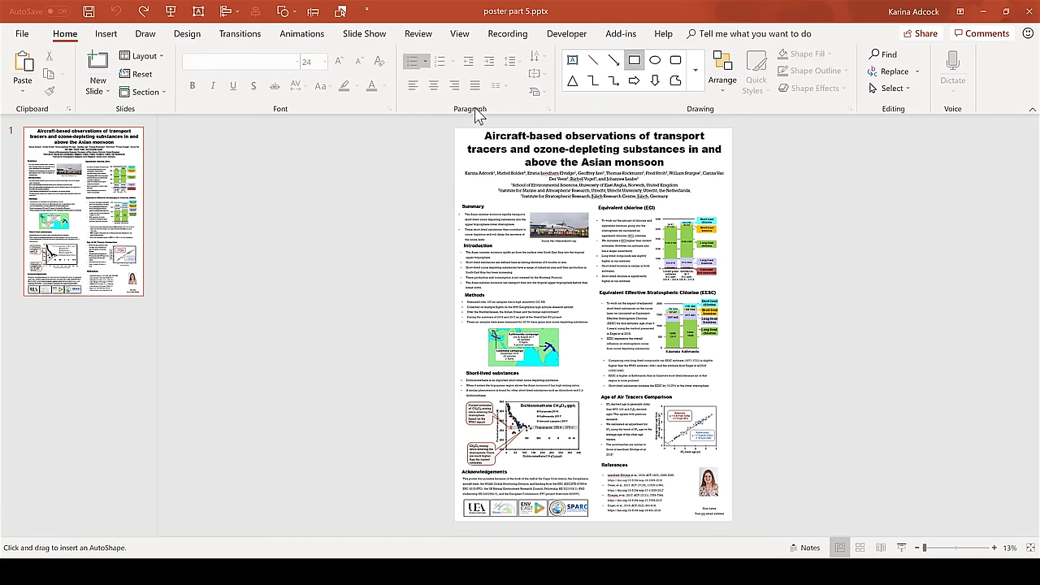
{"action": "left_click_drag", "start_coordinate": [448, 124], "coordinate": [738, 168]}
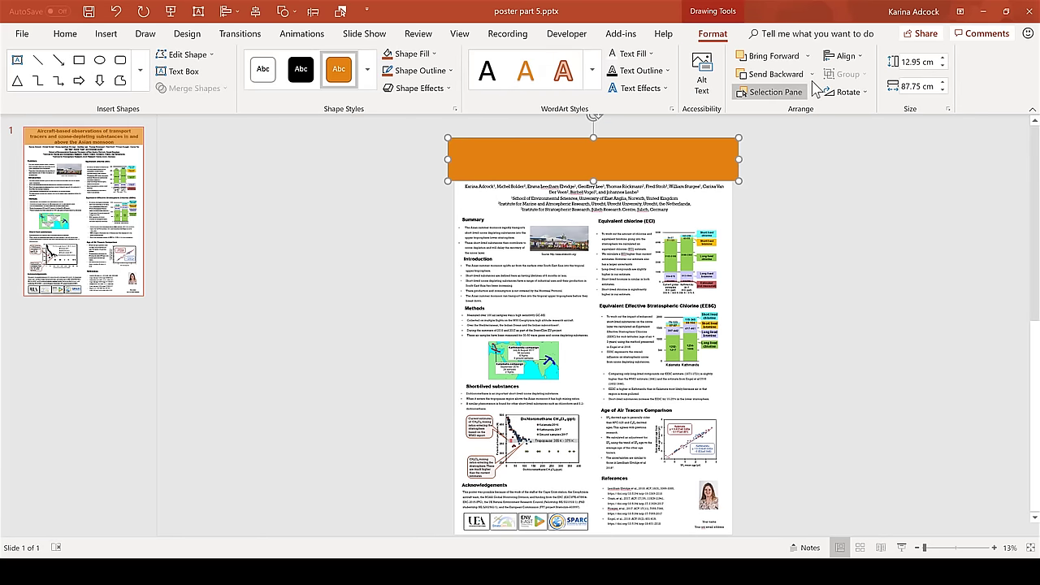
{"action": "left_click", "coordinate": [810, 74]}
{"action": "left_click", "coordinate": [792, 107]}
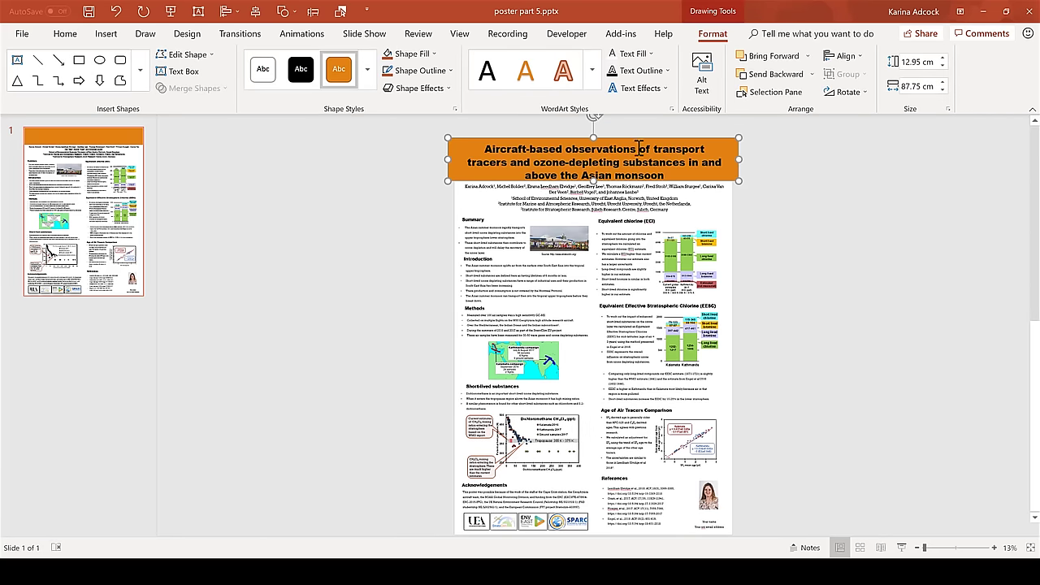
- Change the poster title text colour to white
{"action": "left_click", "coordinate": [628, 144]}
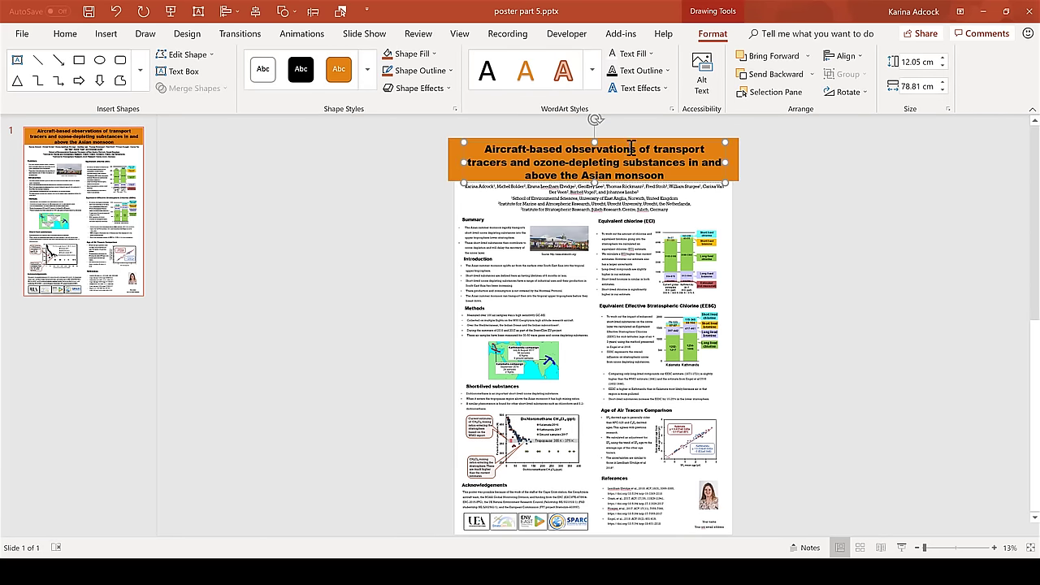
{"action": "left_click", "coordinate": [649, 54]}
{"action": "left_click", "coordinate": [609, 82]}
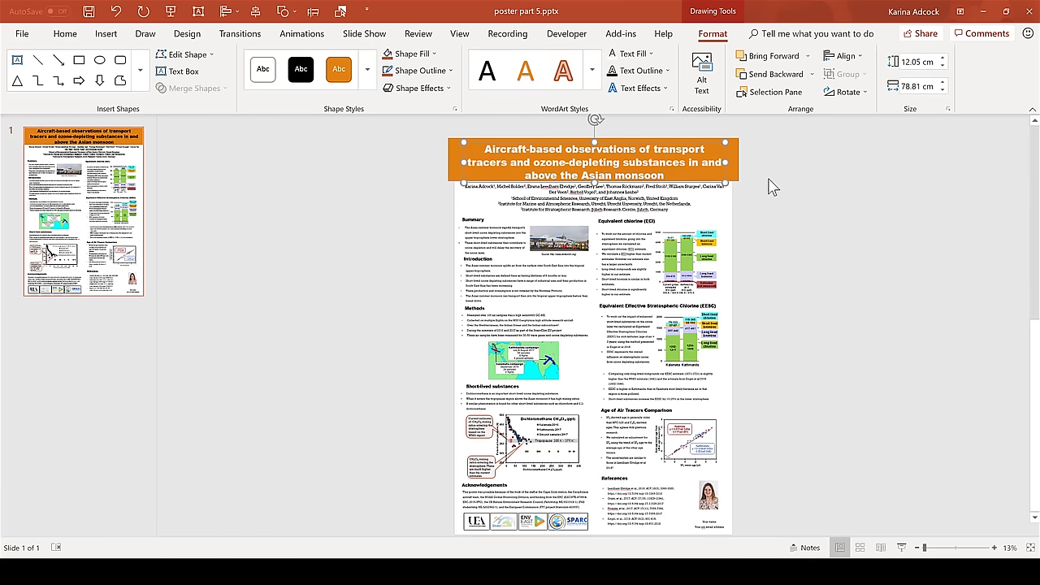
{"action": "left_click", "coordinate": [791, 179]}
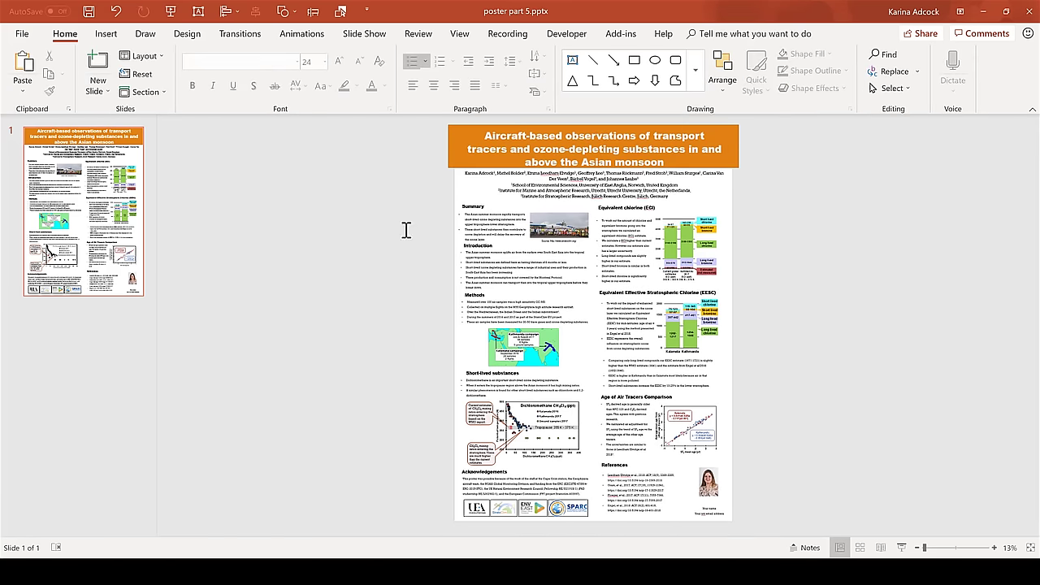
- Apply the Marquee colour scheme from the Design variants, turning the banner green
{"action": "left_click", "coordinate": [186, 36]}
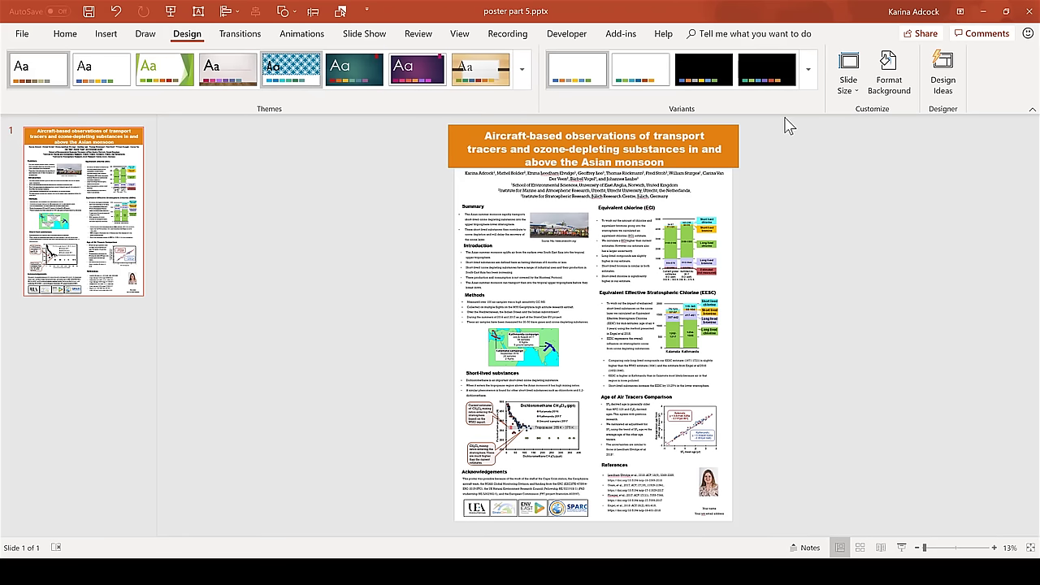
{"action": "left_click", "coordinate": [804, 84]}
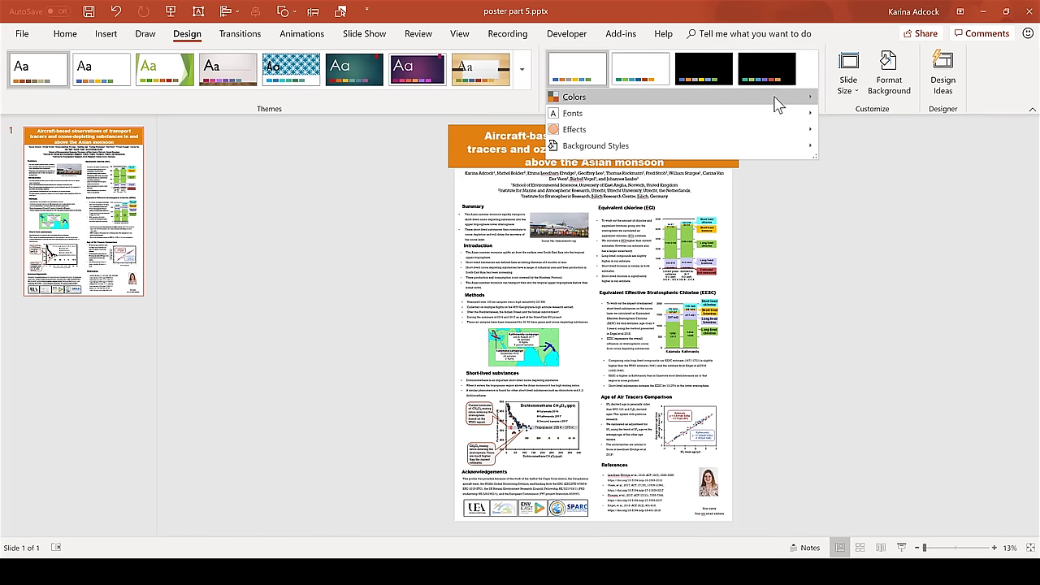
{"action": "mouse_move", "coordinate": [778, 103]}
{"action": "scroll", "coordinate": [939, 169], "scroll_direction": "down", "scroll_amount": 1}
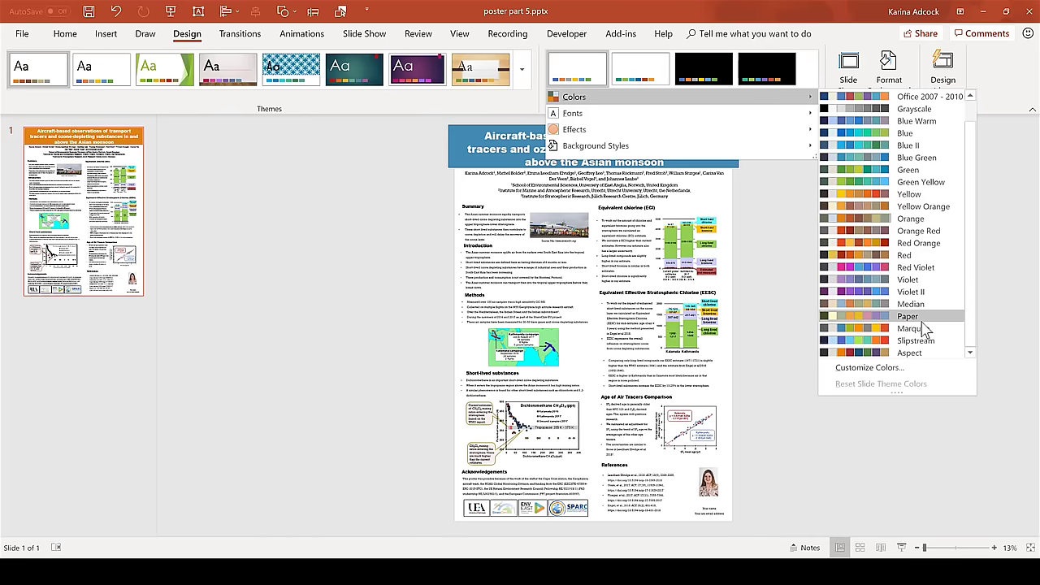
{"action": "left_click", "coordinate": [924, 328]}
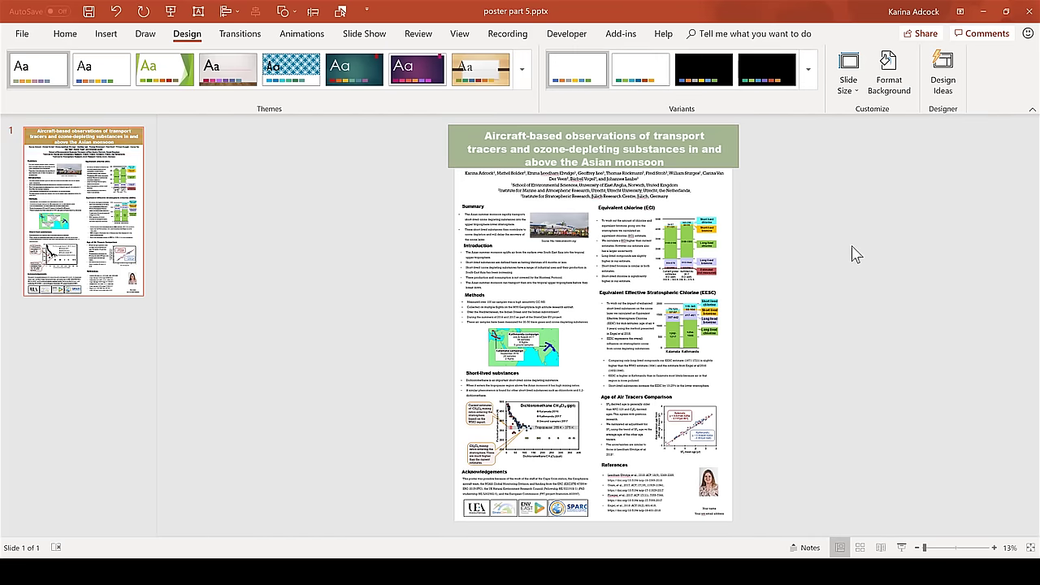
{"action": "left_click", "coordinate": [622, 180]}
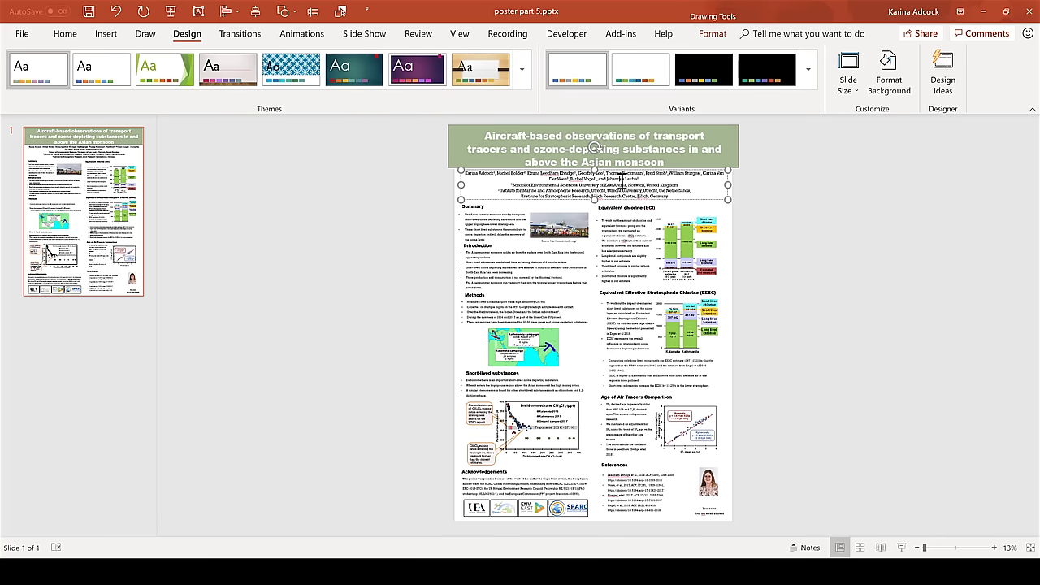
{"action": "left_click", "coordinate": [710, 33]}
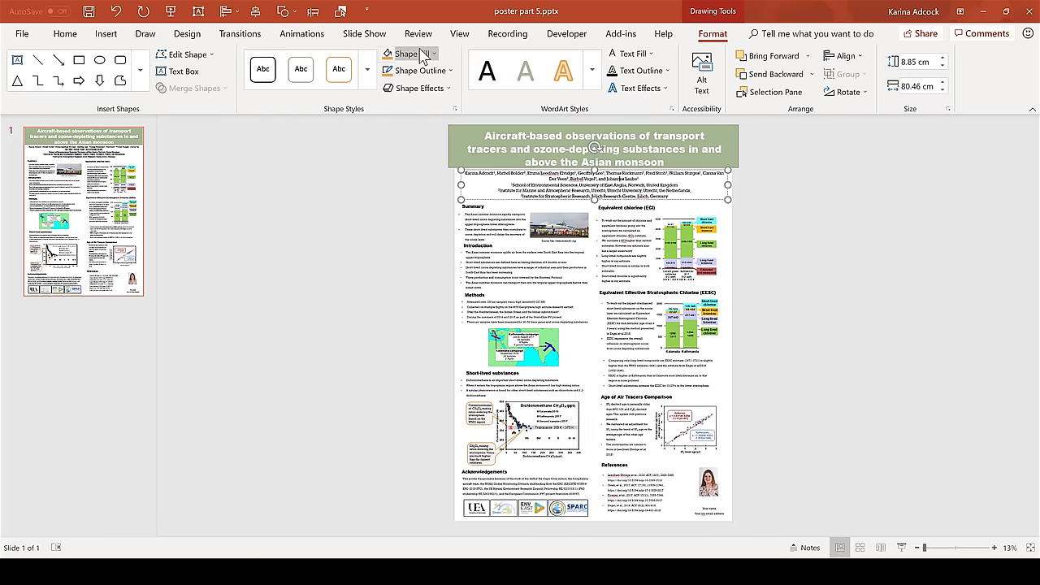
{"action": "left_click", "coordinate": [422, 54]}
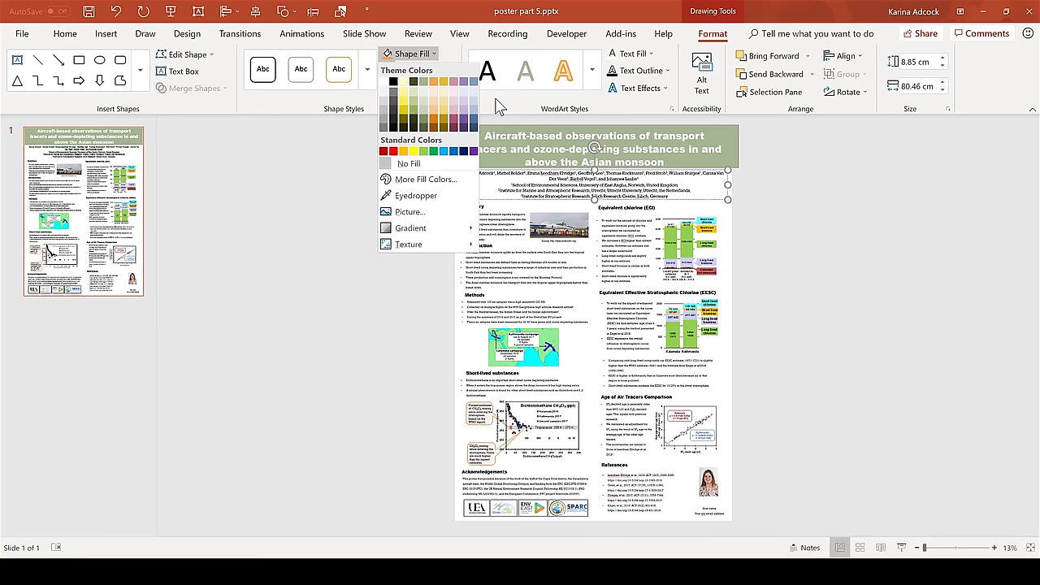
{"action": "left_click", "coordinate": [366, 203]}
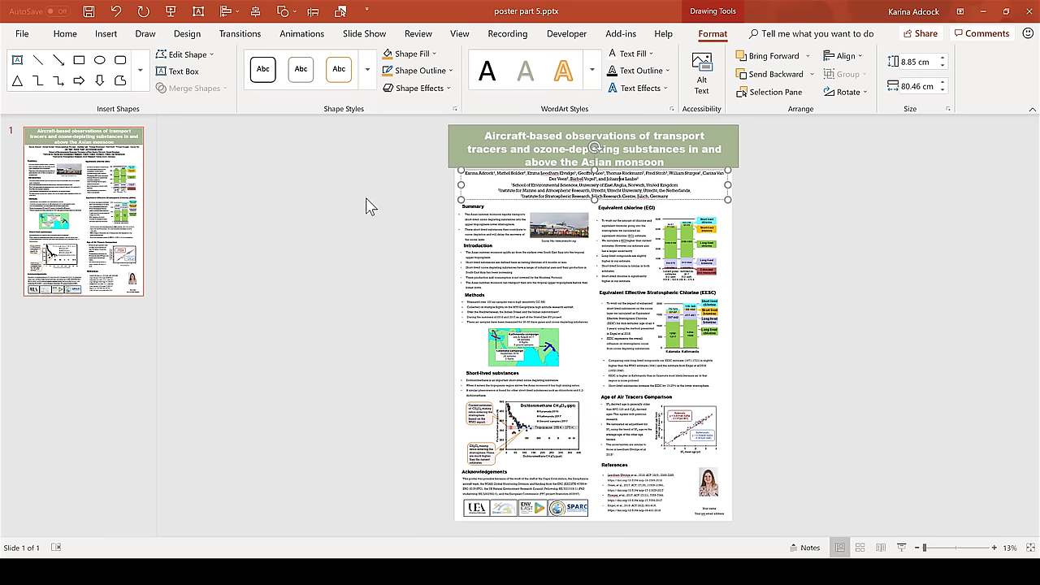
{"action": "left_click", "coordinate": [487, 217]}
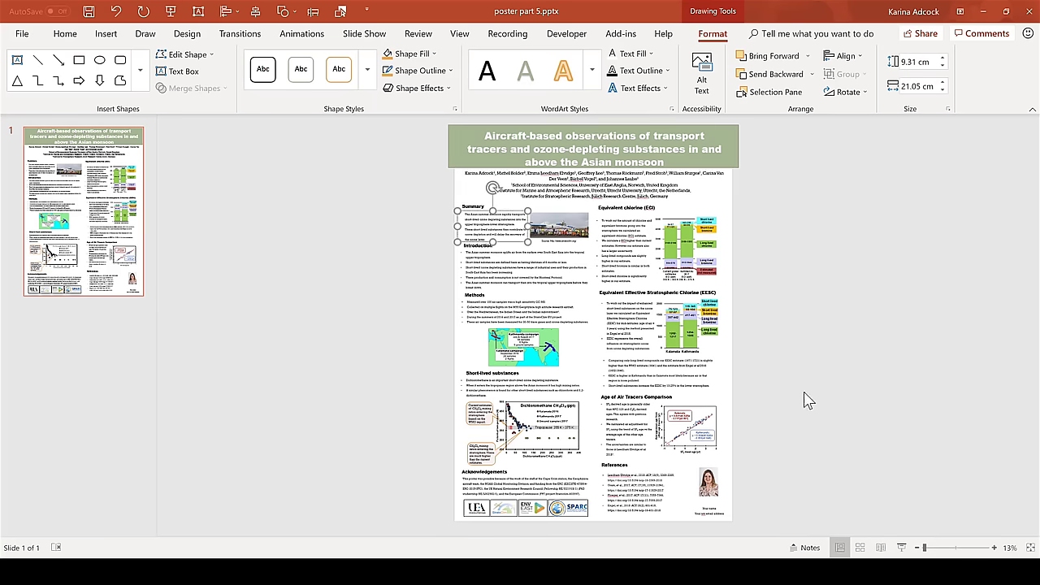
- Make the Summary bullets 140% size in a lighter colour
{"action": "left_click", "coordinate": [943, 547]}
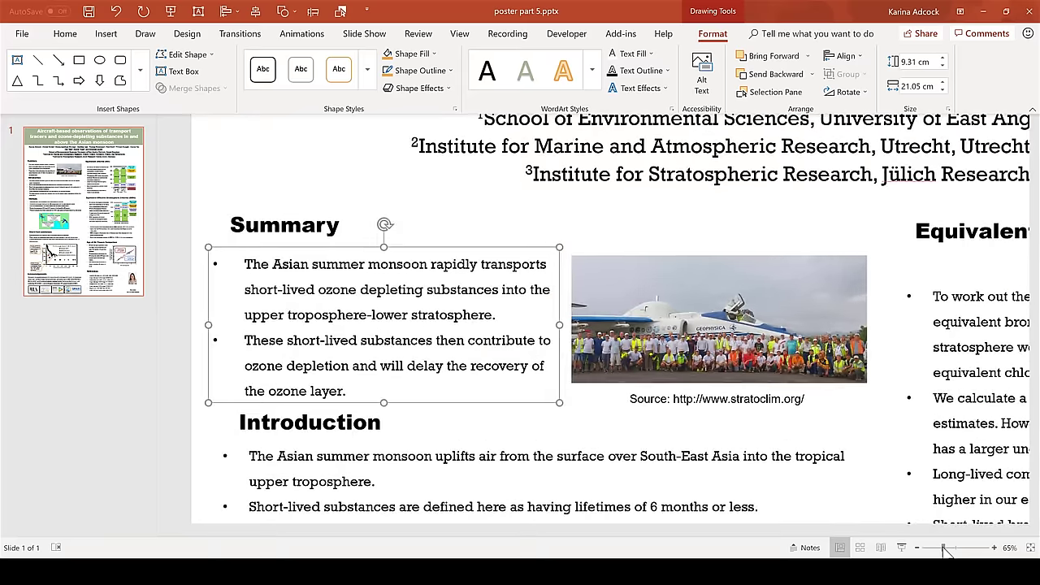
{"action": "left_click", "coordinate": [71, 39]}
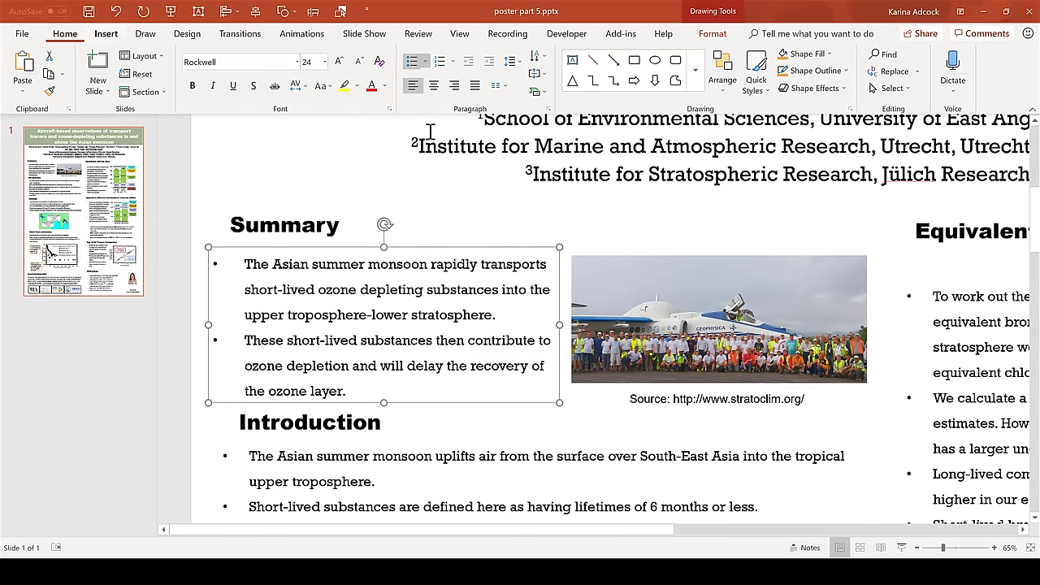
{"action": "left_click", "coordinate": [424, 62]}
{"action": "left_click", "coordinate": [442, 260]}
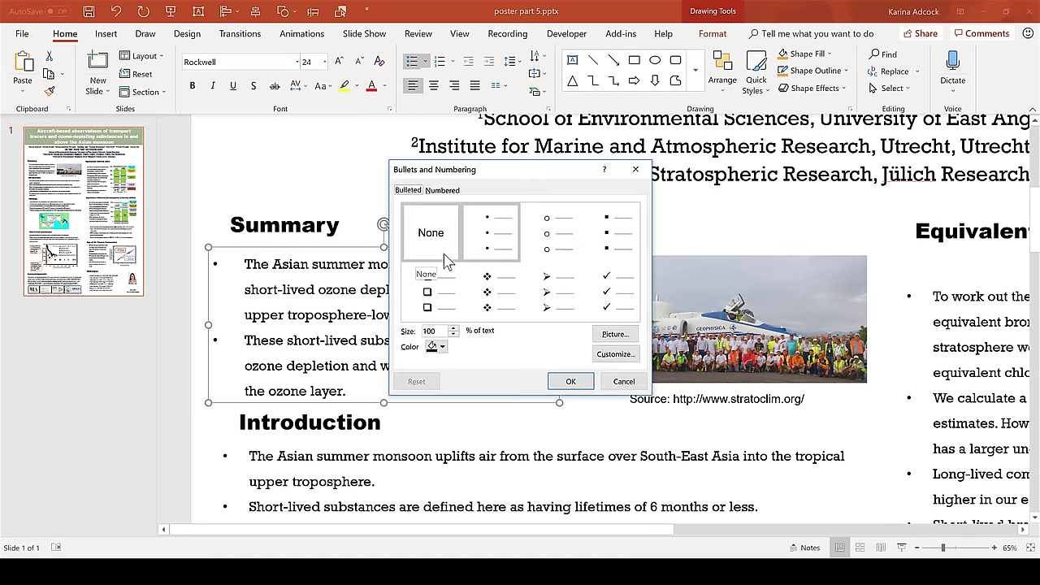
{"action": "left_click", "coordinate": [440, 347]}
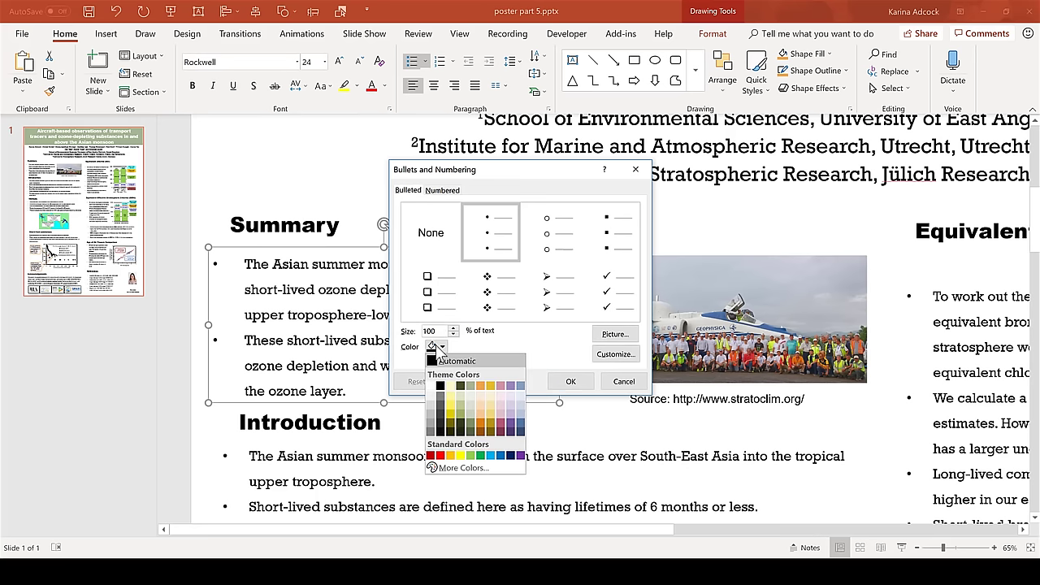
{"action": "left_click", "coordinate": [519, 387]}
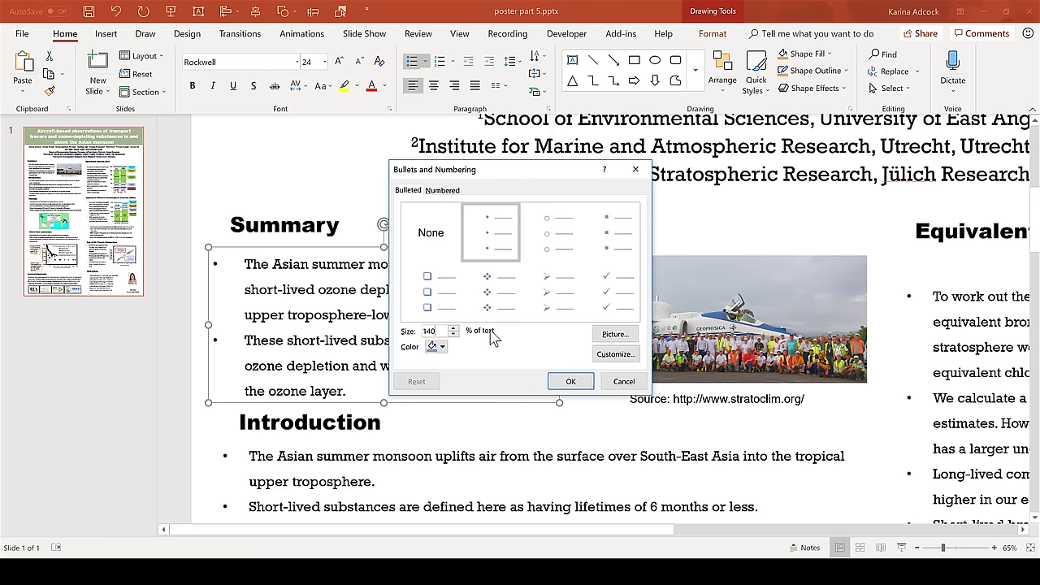
{"action": "key", "text": "Return"}
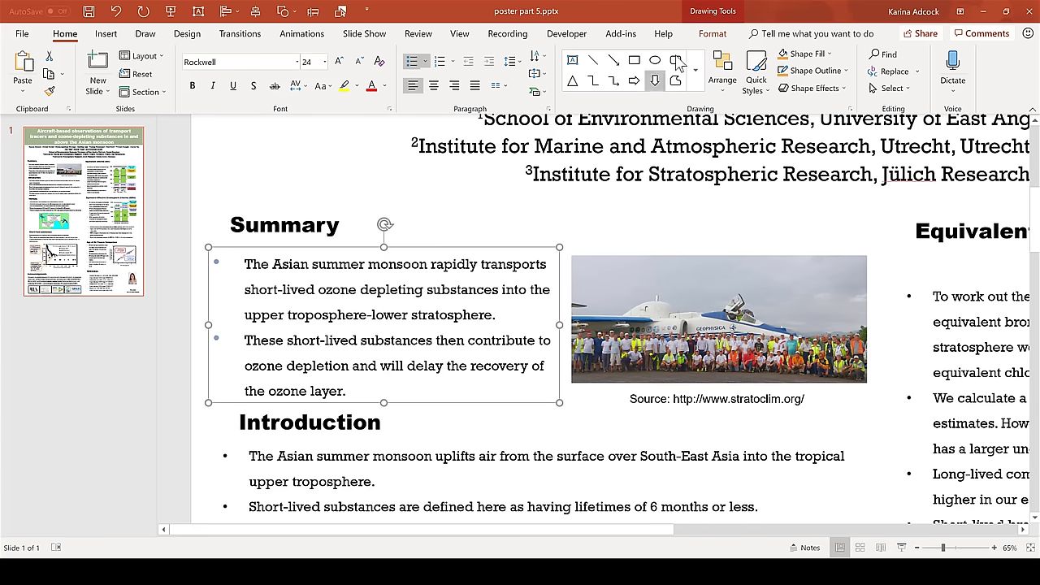
- Give the Summary text box a coloured, heavier outline
{"action": "left_click", "coordinate": [731, 35]}
{"action": "left_click", "coordinate": [438, 71]}
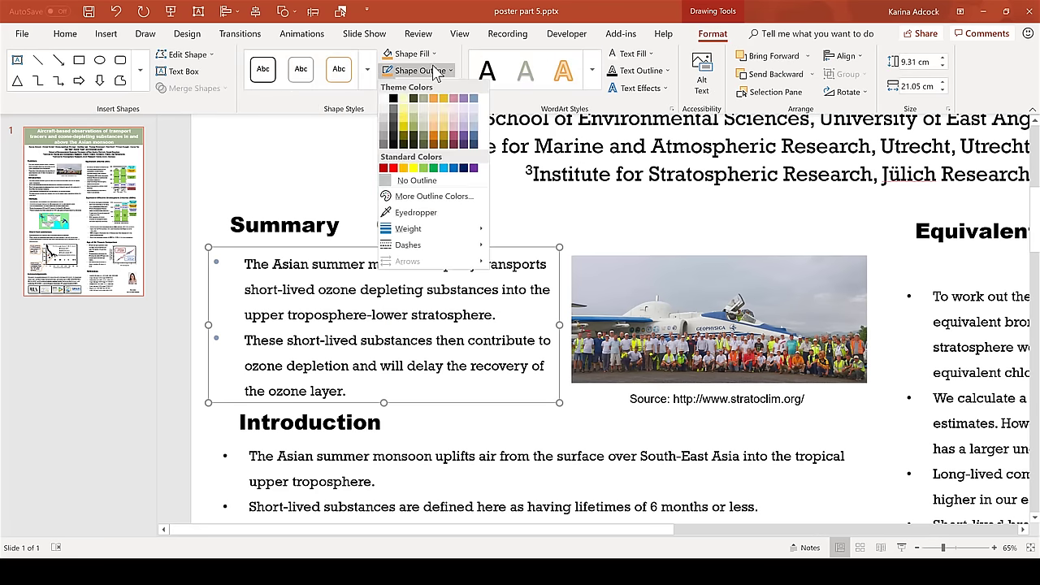
{"action": "left_click", "coordinate": [421, 70]}
{"action": "left_click", "coordinate": [420, 71]}
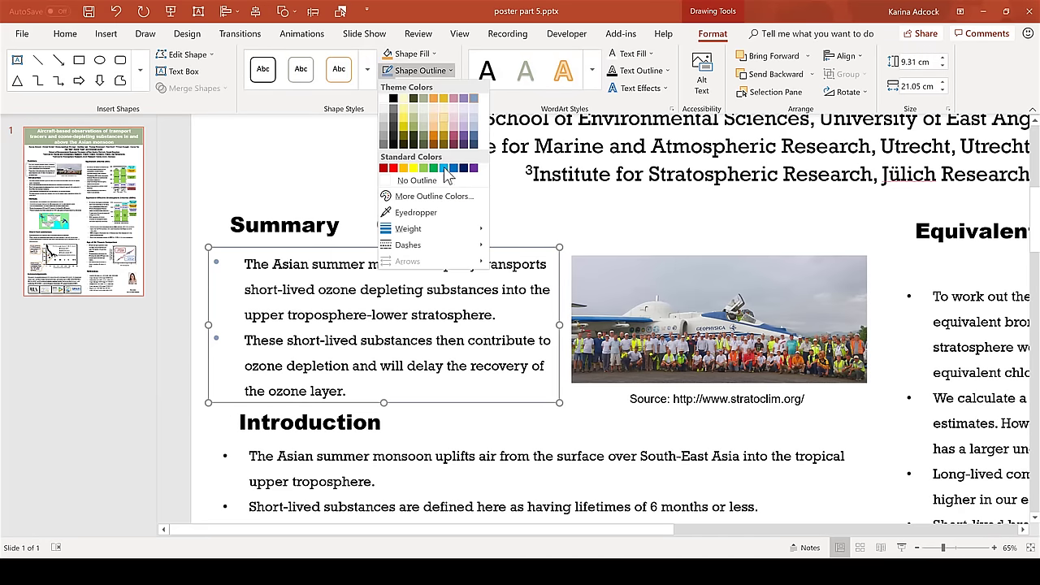
{"action": "mouse_move", "coordinate": [432, 231]}
{"action": "left_click", "coordinate": [536, 325]}
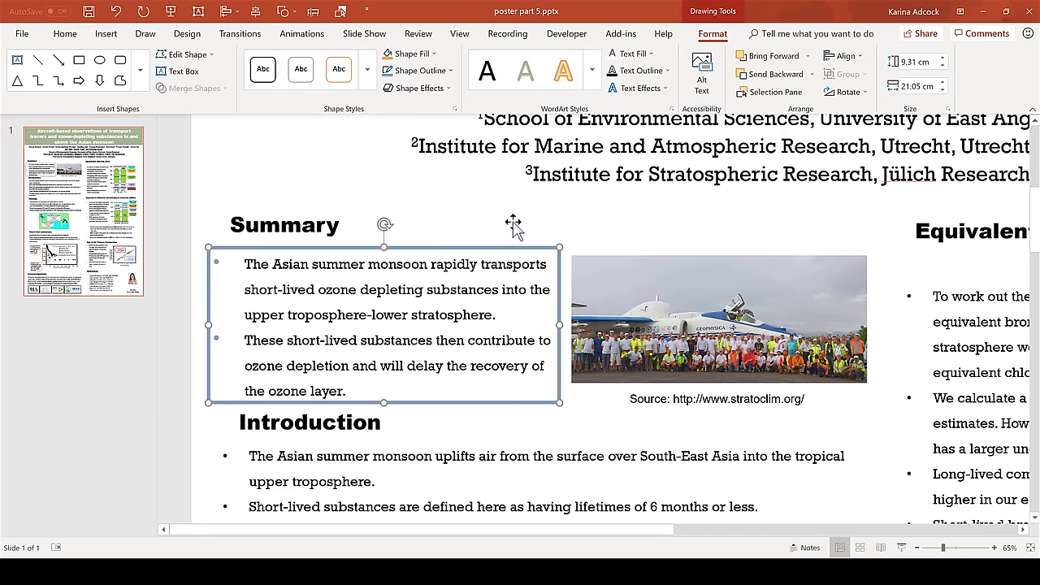
{"action": "left_click", "coordinate": [510, 213]}
{"action": "left_click", "coordinate": [1030, 548]}
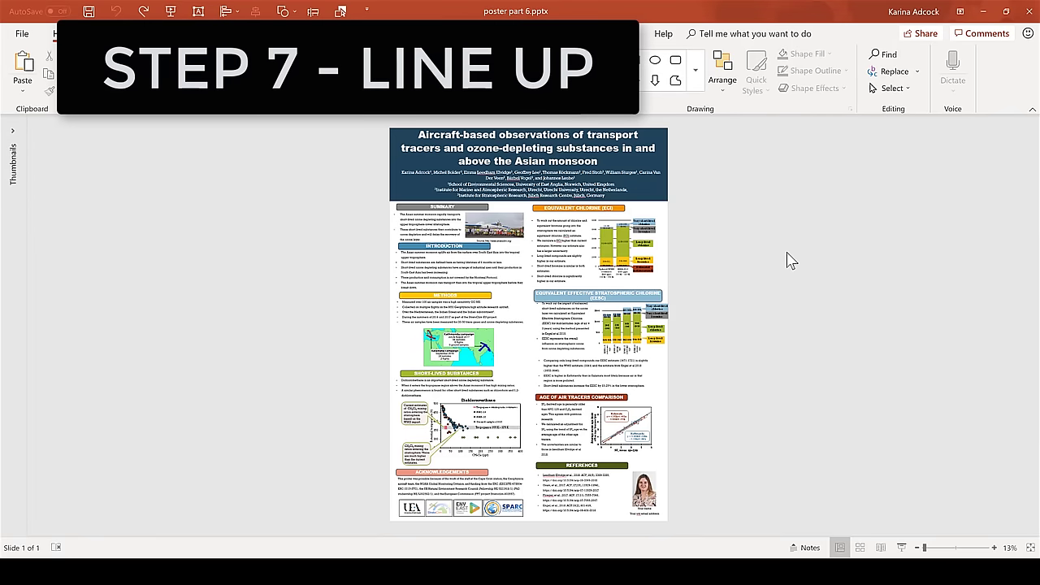
- Widen the SUMMARY header bar to 38.5 cm
{"action": "left_click", "coordinate": [466, 207]}
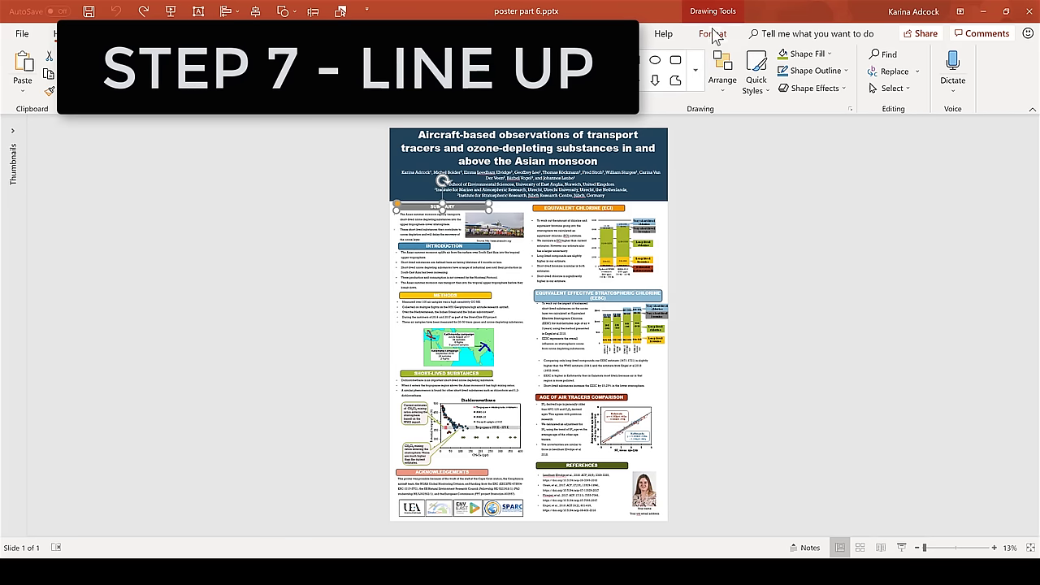
{"action": "left_click", "coordinate": [712, 35]}
{"action": "left_click_drag", "start_coordinate": [488, 208], "coordinate": [521, 210]}
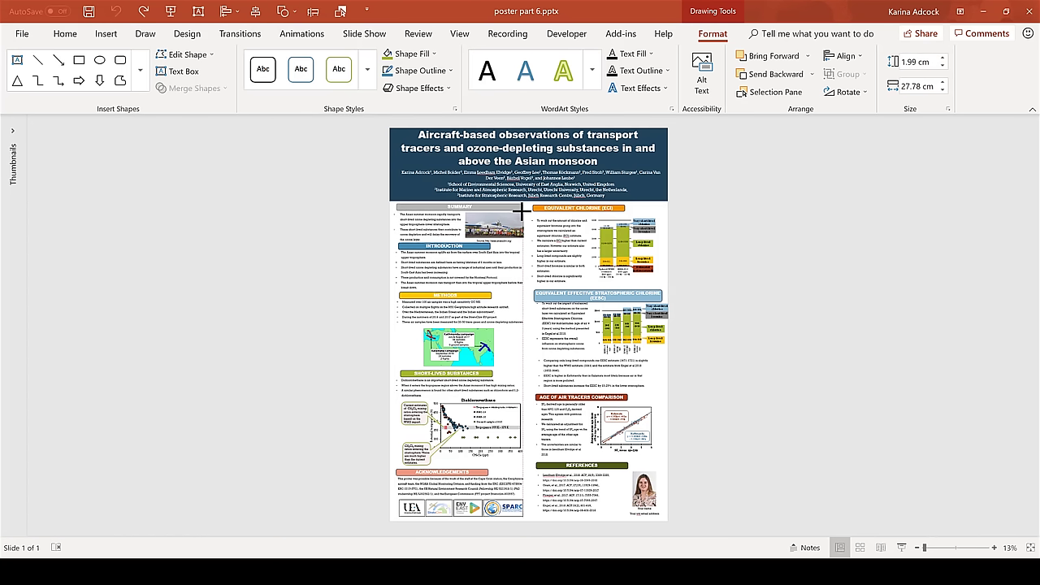
{"action": "left_click", "coordinate": [520, 209]}
{"action": "left_click", "coordinate": [944, 87]}
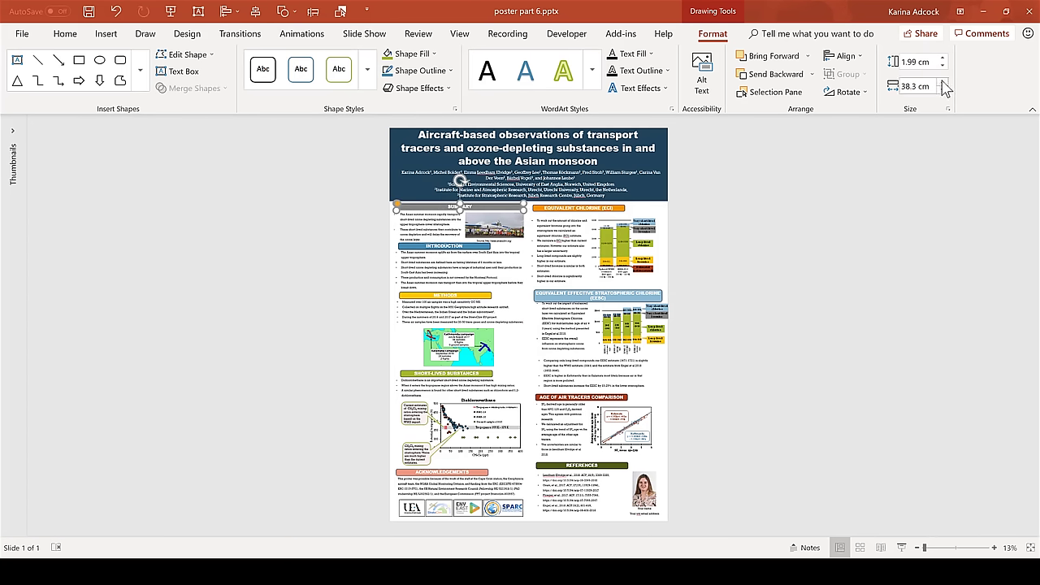
{"action": "left_click", "coordinate": [942, 82]}
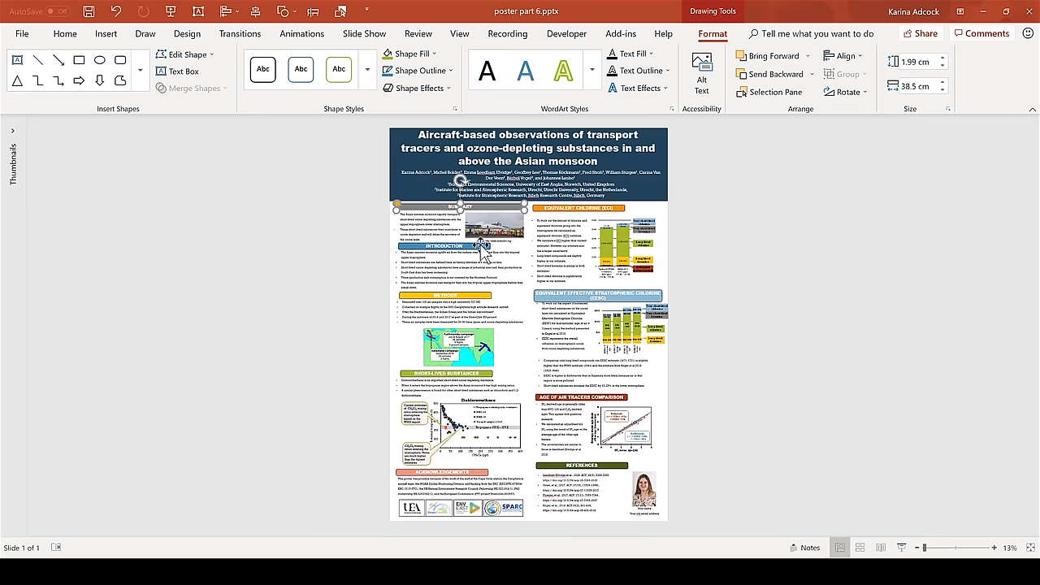
- Set the Introduction, Methods, Short-lived Substances and Acknowledgements headers to 38.5 cm width
{"action": "left_click", "coordinate": [481, 248]}
{"action": "left_click", "coordinate": [480, 296], "text": "shift"}
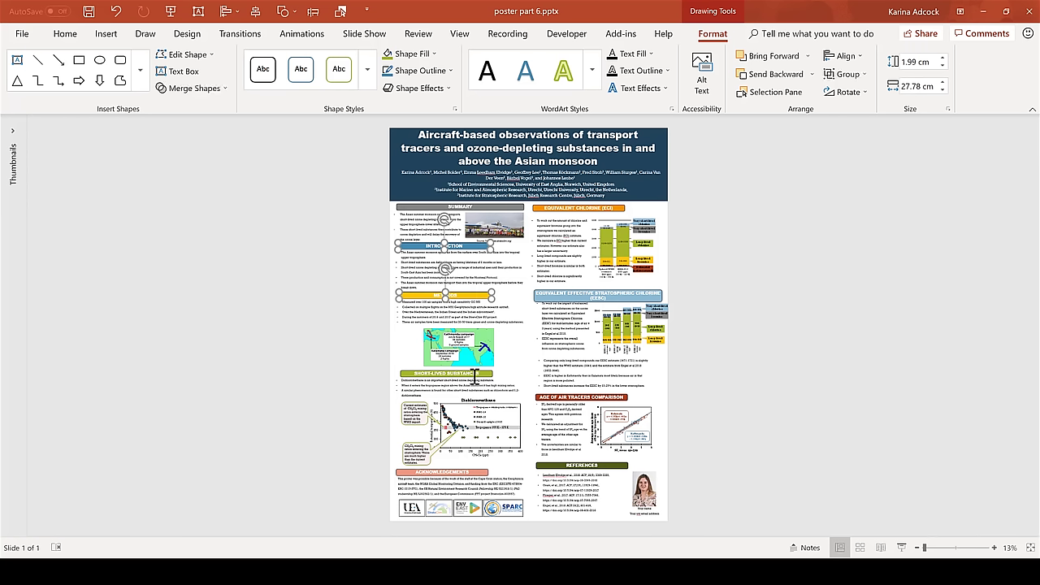
{"action": "left_click", "coordinate": [484, 376], "text": "shift"}
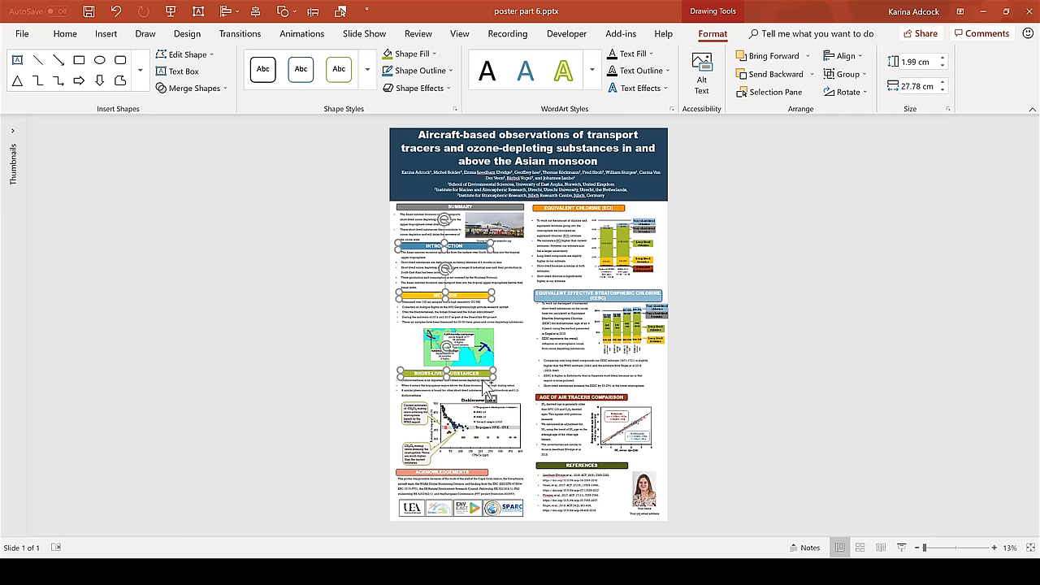
{"action": "left_click", "coordinate": [483, 474], "text": "shift"}
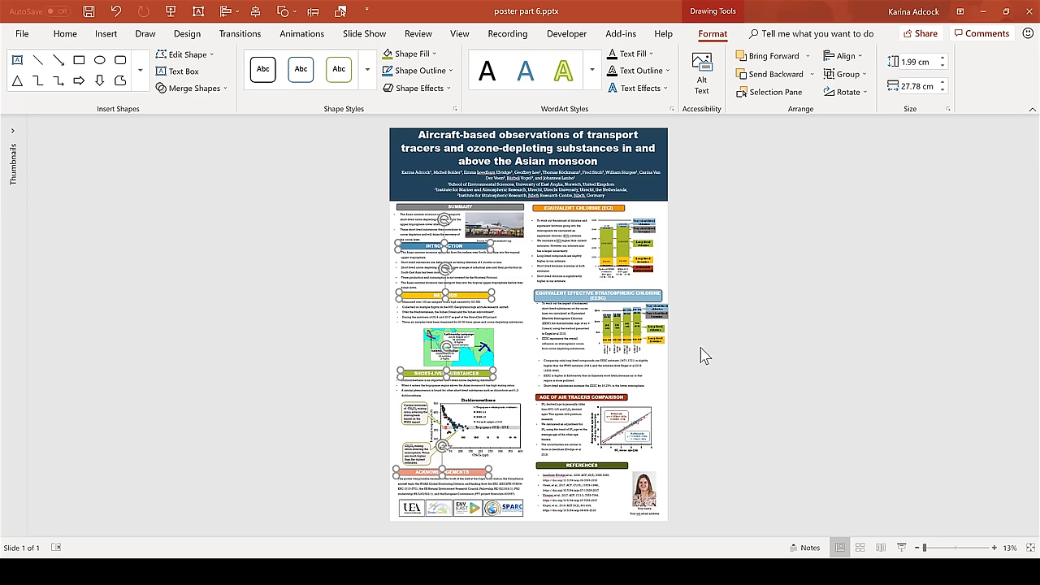
{"action": "left_click", "coordinate": [925, 85]}
{"action": "key", "text": "BackSpace"}
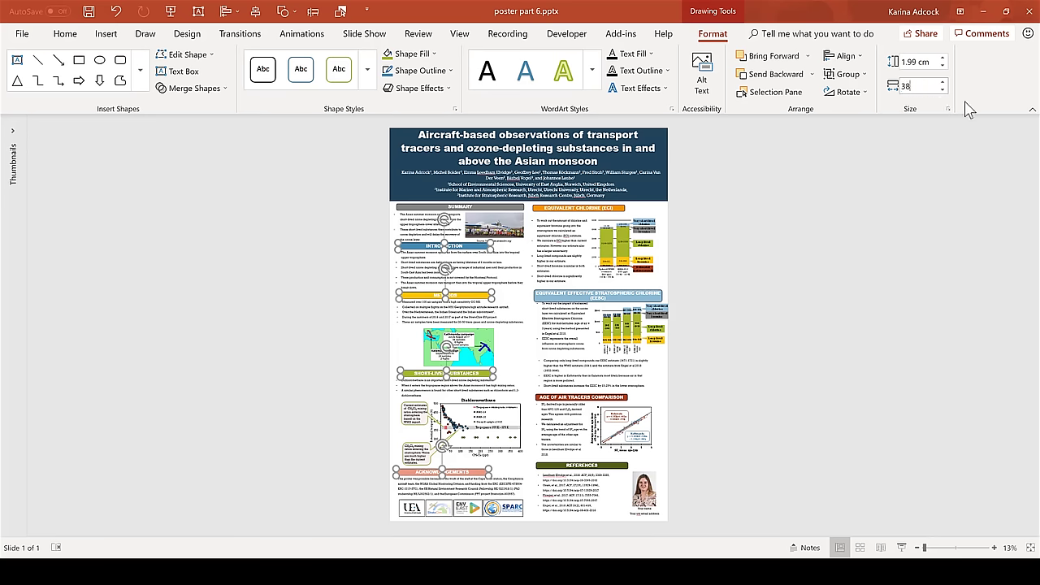
{"action": "key", "text": "Return"}
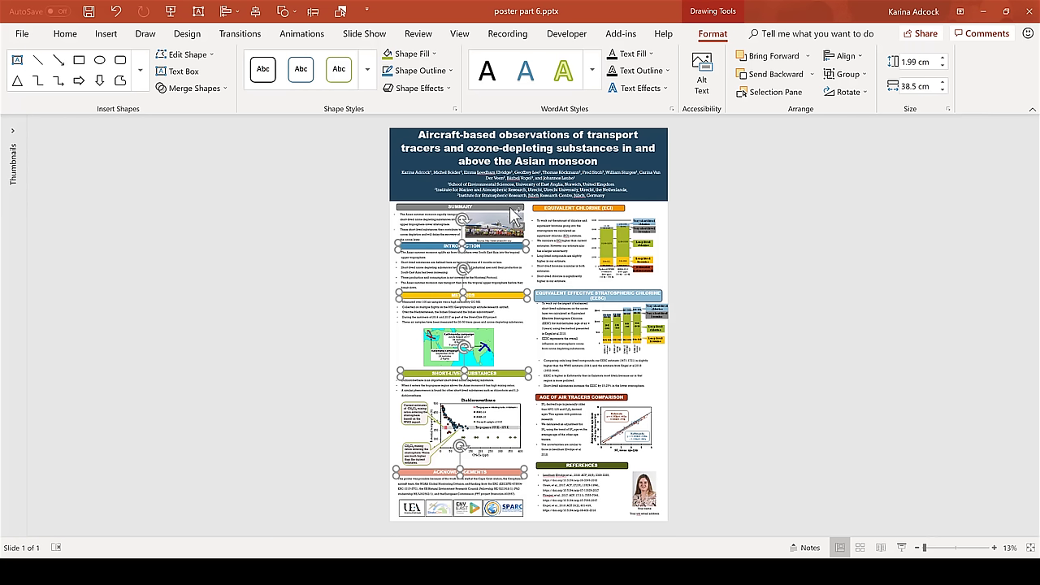
- Centre-align all five left-column headers, Summary included, on one another
{"action": "left_click", "coordinate": [516, 207], "text": "shift"}
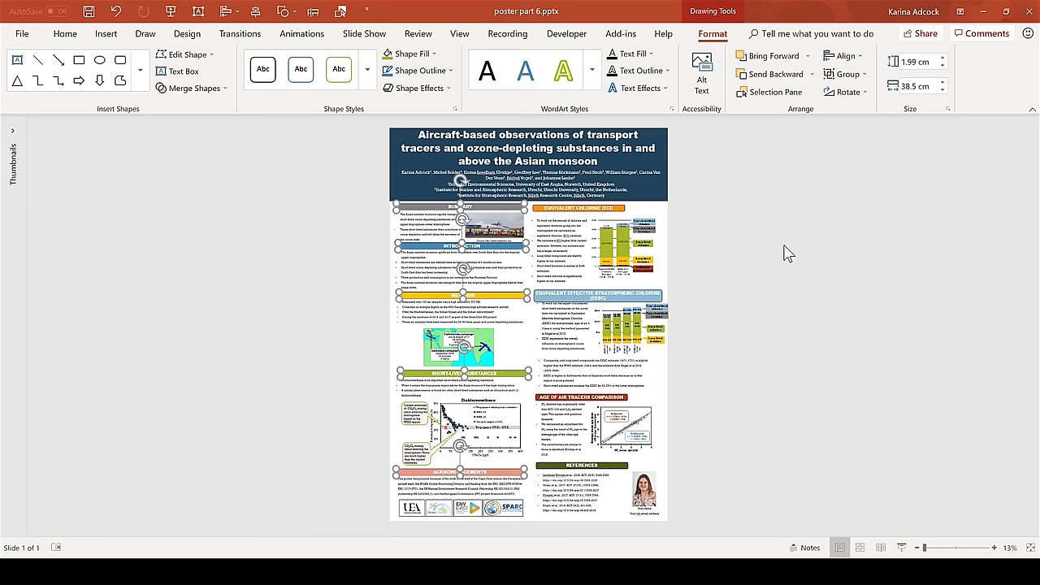
{"action": "left_click", "coordinate": [842, 56]}
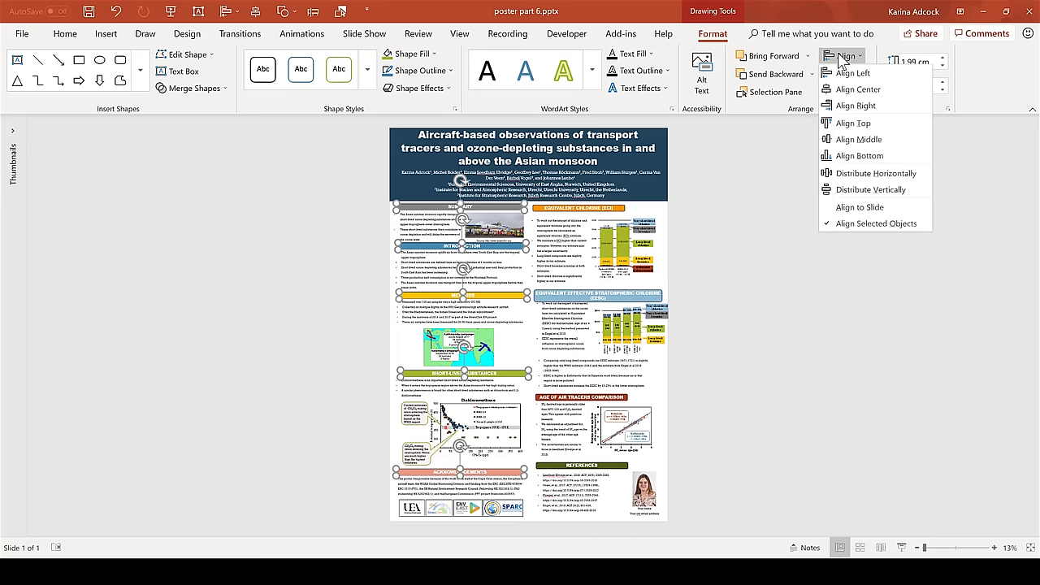
{"action": "left_click", "coordinate": [859, 91]}
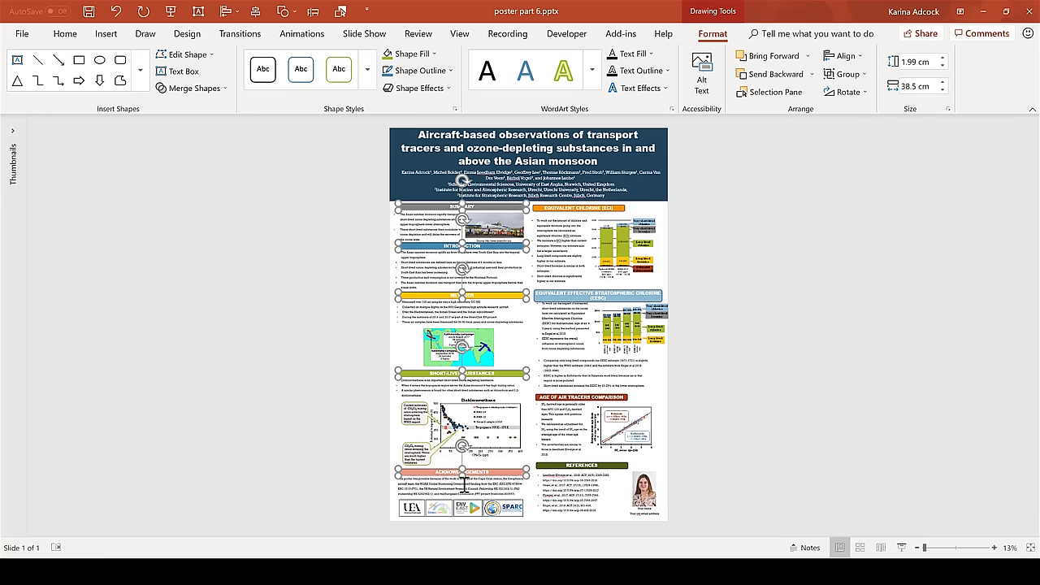
{"action": "left_click", "coordinate": [736, 245]}
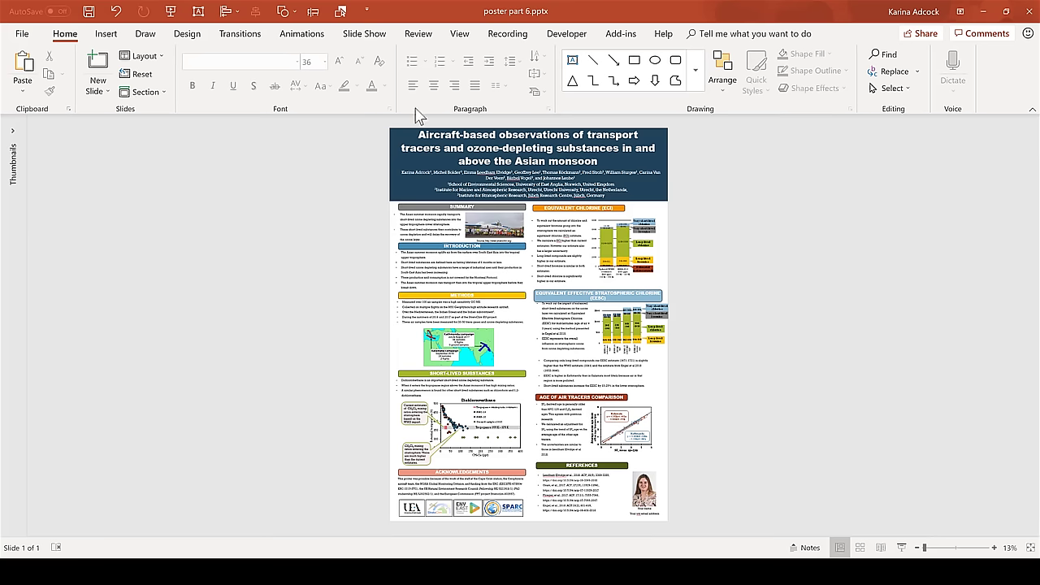
- Turn on the dotted gridlines, zoom in, and nudge the Methods text box slightly left
{"action": "left_click", "coordinate": [459, 39]}
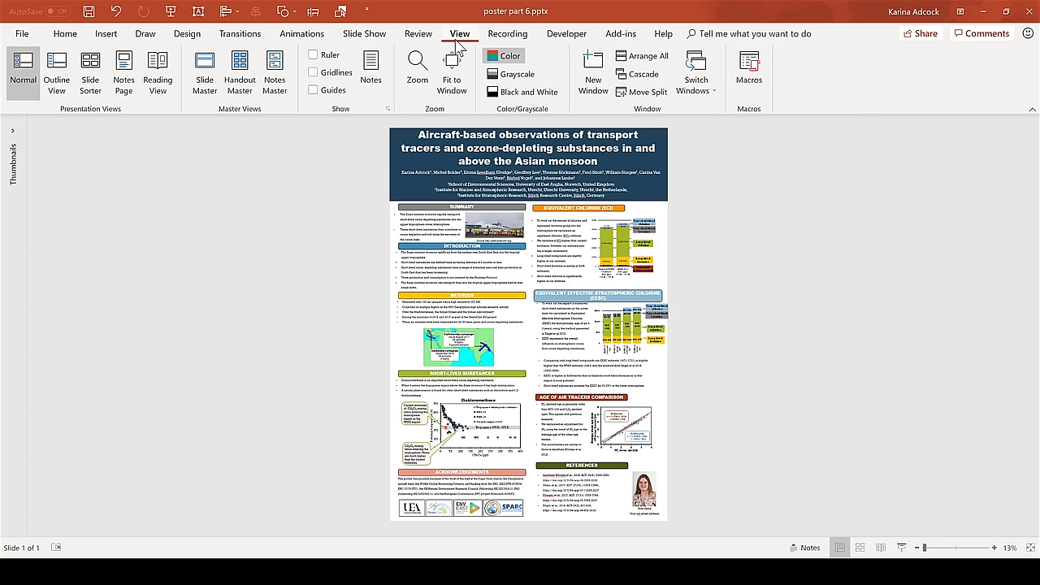
{"action": "left_click", "coordinate": [316, 73]}
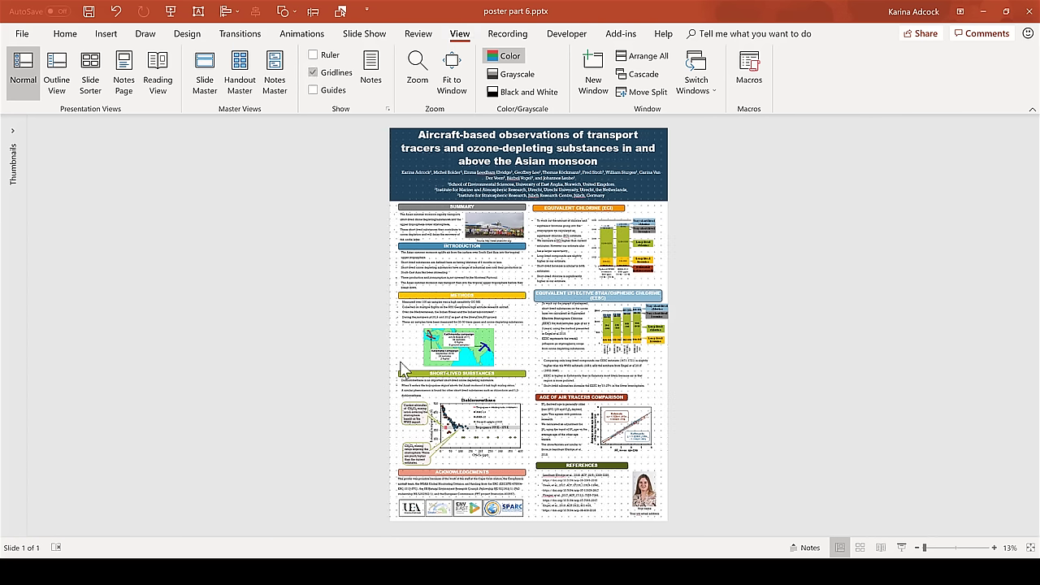
{"action": "left_click", "coordinate": [936, 550]}
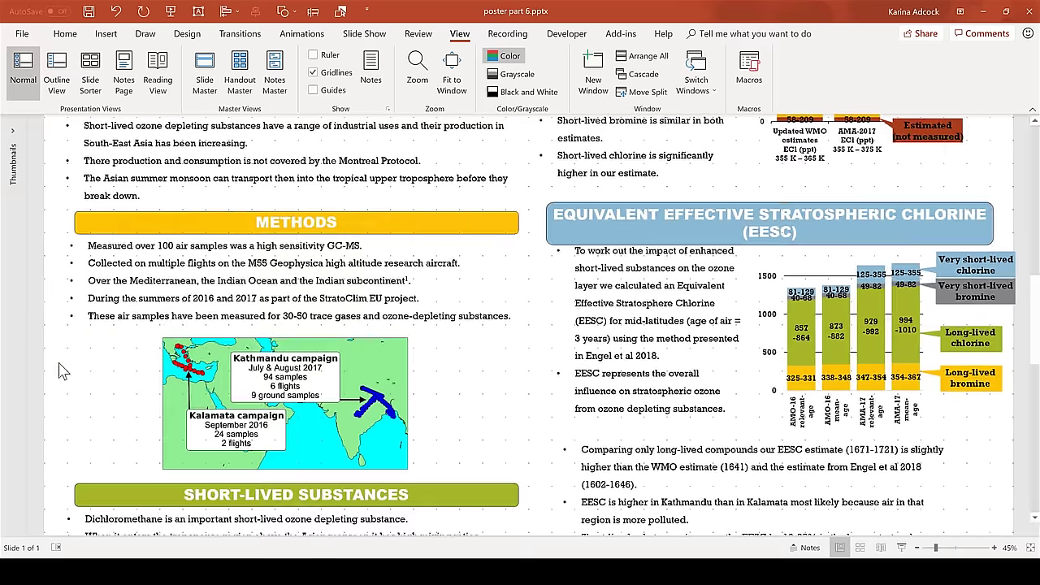
{"action": "left_click", "coordinate": [96, 282]}
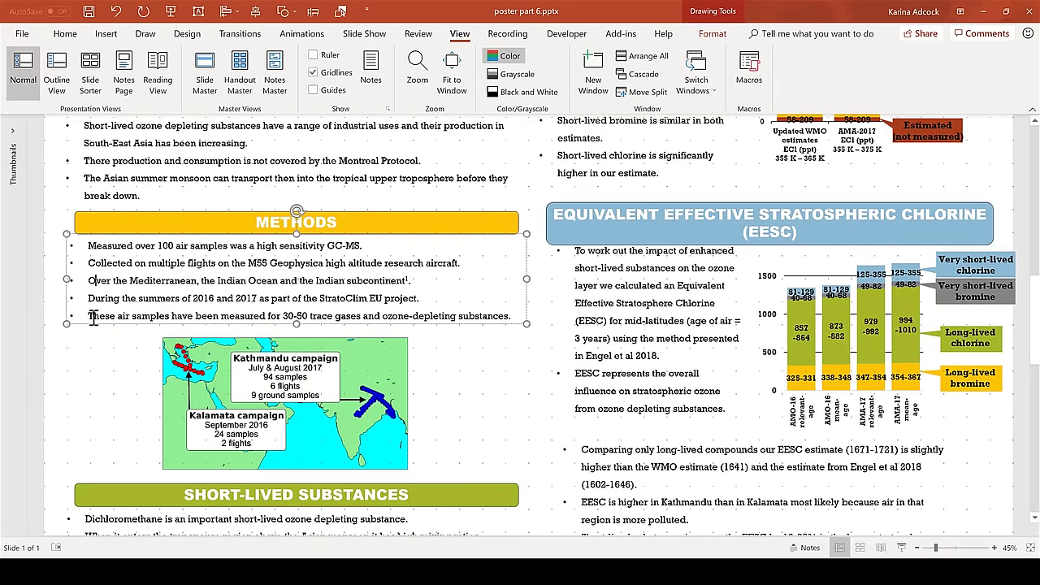
{"action": "left_click_drag", "start_coordinate": [91, 325], "coordinate": [89, 325]}
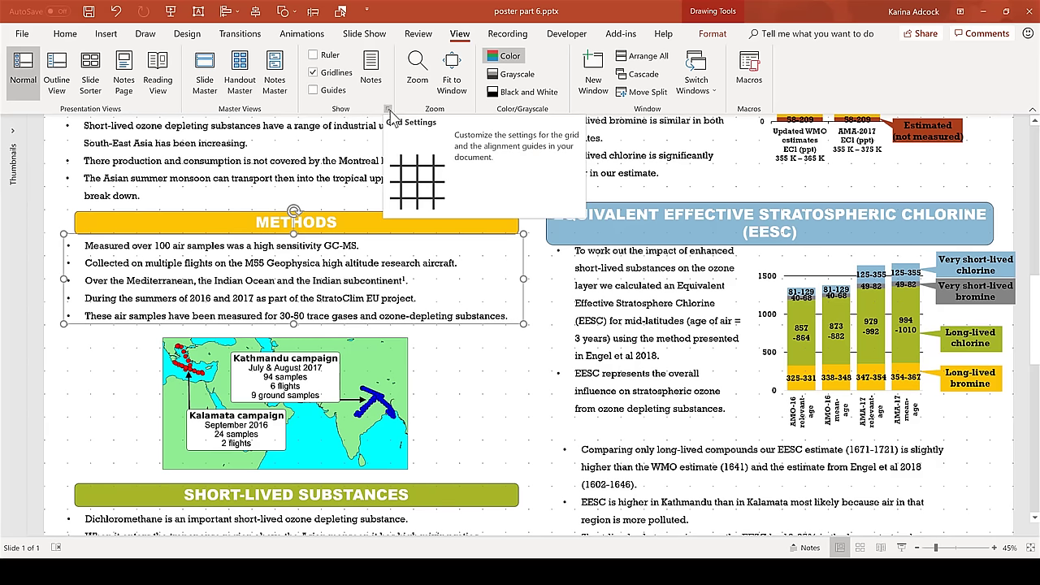
- Review the Grid Settings spacing options and close the dialog without changes
{"action": "left_click", "coordinate": [388, 109]}
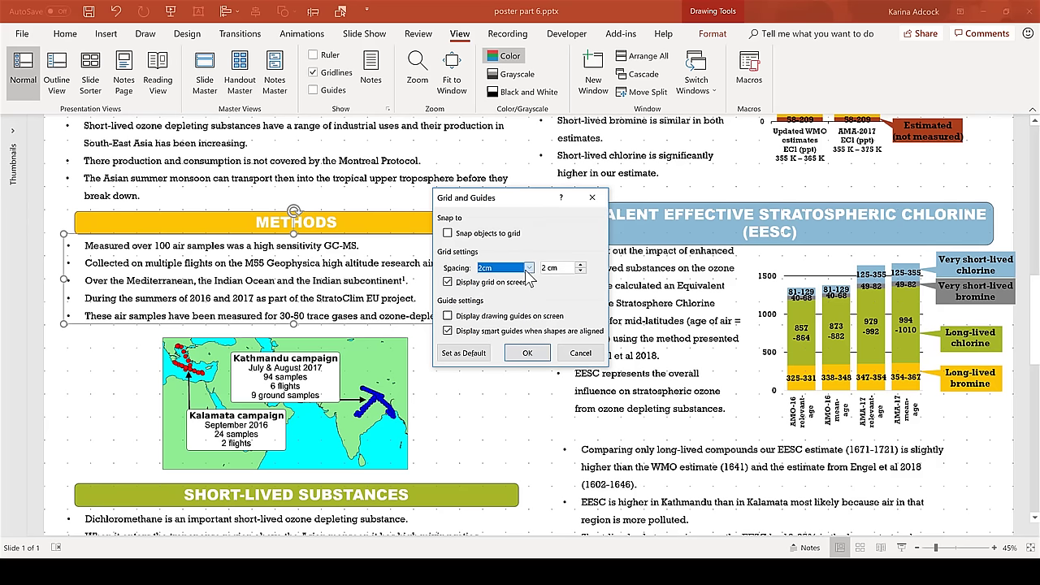
{"action": "left_click", "coordinate": [528, 268]}
{"action": "left_click", "coordinate": [528, 269]}
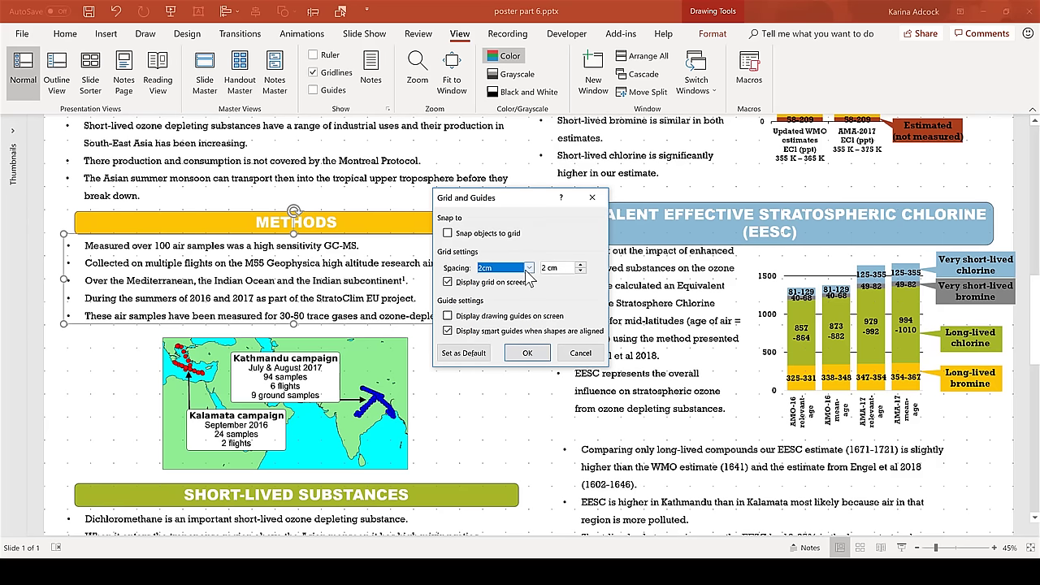
{"action": "left_click", "coordinate": [580, 352]}
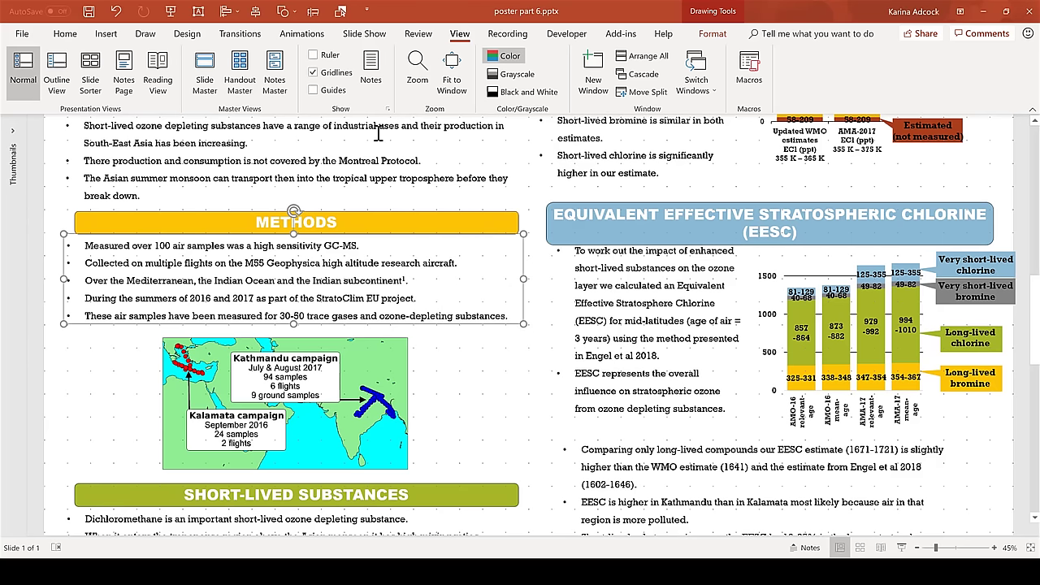
- Show the guides, centre the vertical guide, and move the horizontal guide up the poster
{"action": "left_click", "coordinate": [314, 90]}
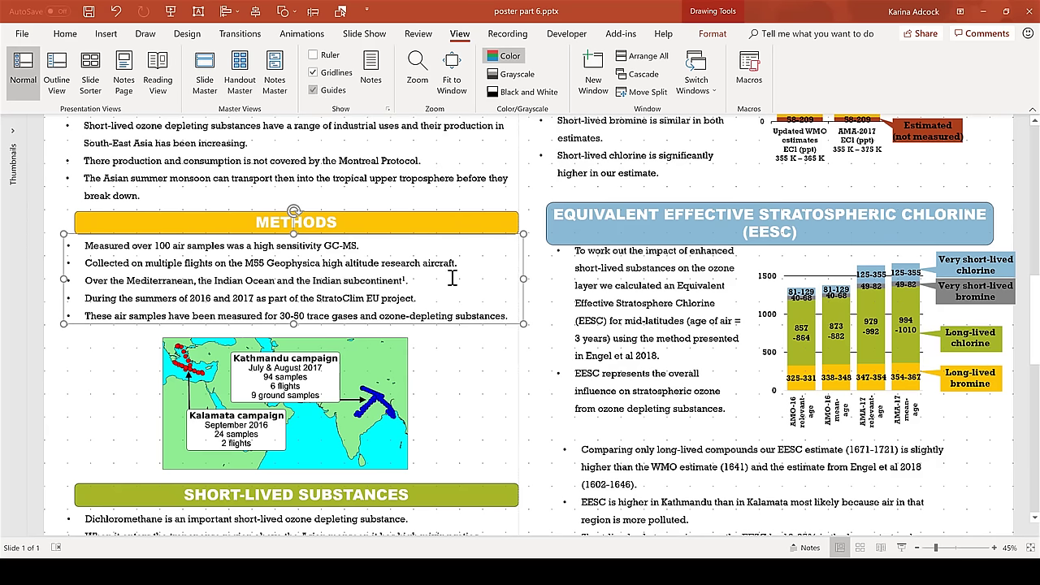
{"action": "mouse_move", "coordinate": [523, 349]}
{"action": "left_mouse_down"}
{"action": "mouse_move", "coordinate": [560, 350]}
{"action": "mouse_move", "coordinate": [519, 349]}
{"action": "left_mouse_up"}
{"action": "left_click", "coordinate": [1030, 548]}
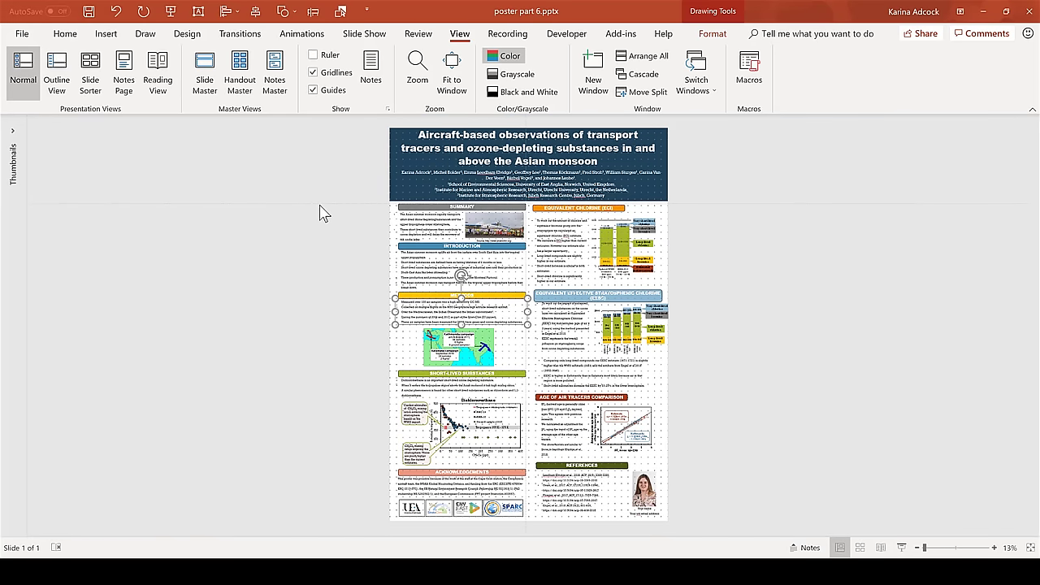
{"action": "left_click_drag", "start_coordinate": [320, 210], "coordinate": [315, 368]}
{"action": "left_click", "coordinate": [303, 276]}
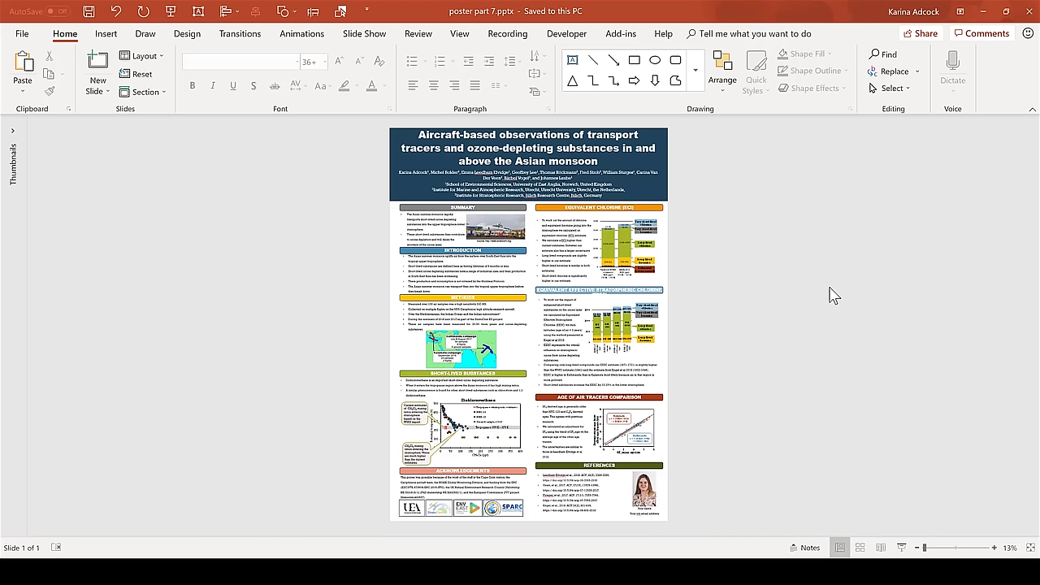
- Print the poster with Microsoft Print to PDF, saving the file as 'poster'
{"action": "left_click", "coordinate": [18, 34]}
{"action": "left_click", "coordinate": [35, 243]}
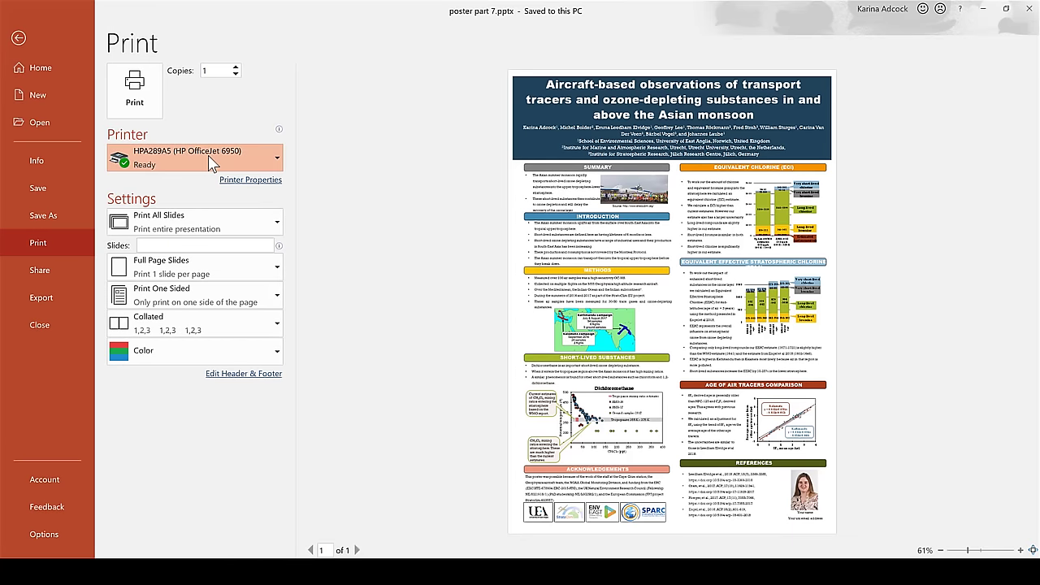
{"action": "left_click", "coordinate": [209, 162]}
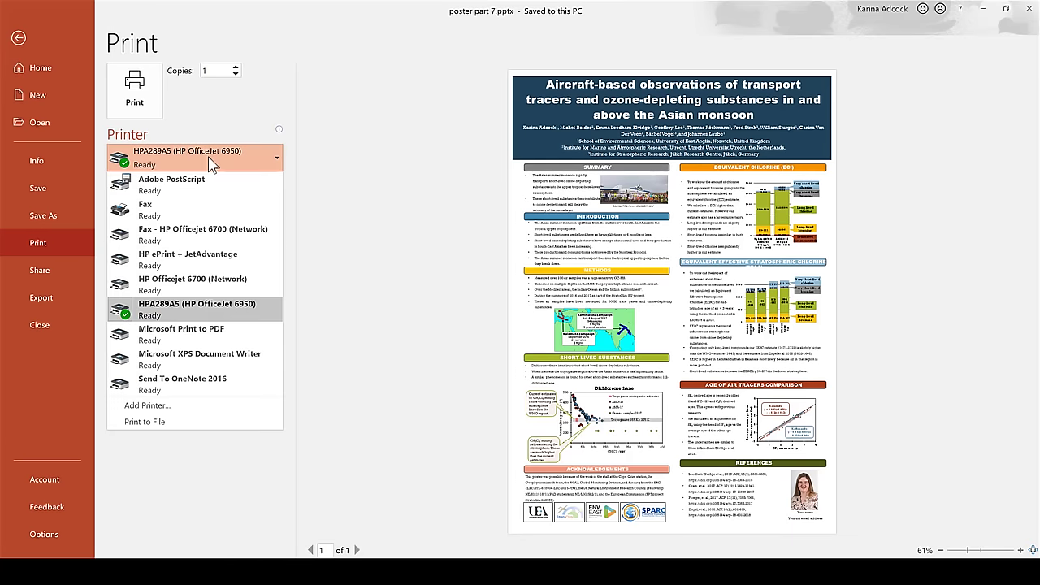
{"action": "left_click", "coordinate": [182, 334]}
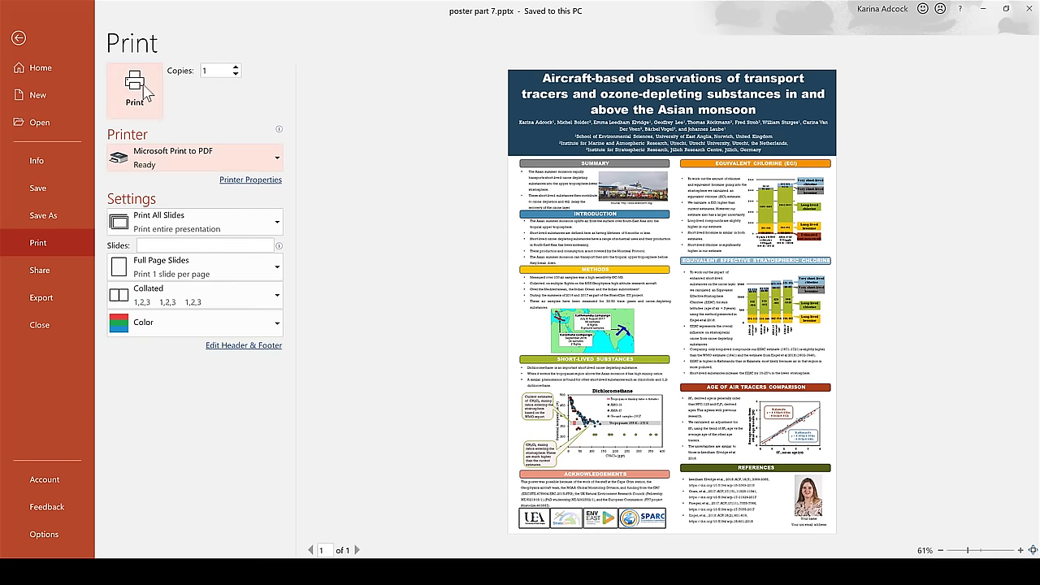
{"action": "left_click", "coordinate": [143, 90]}
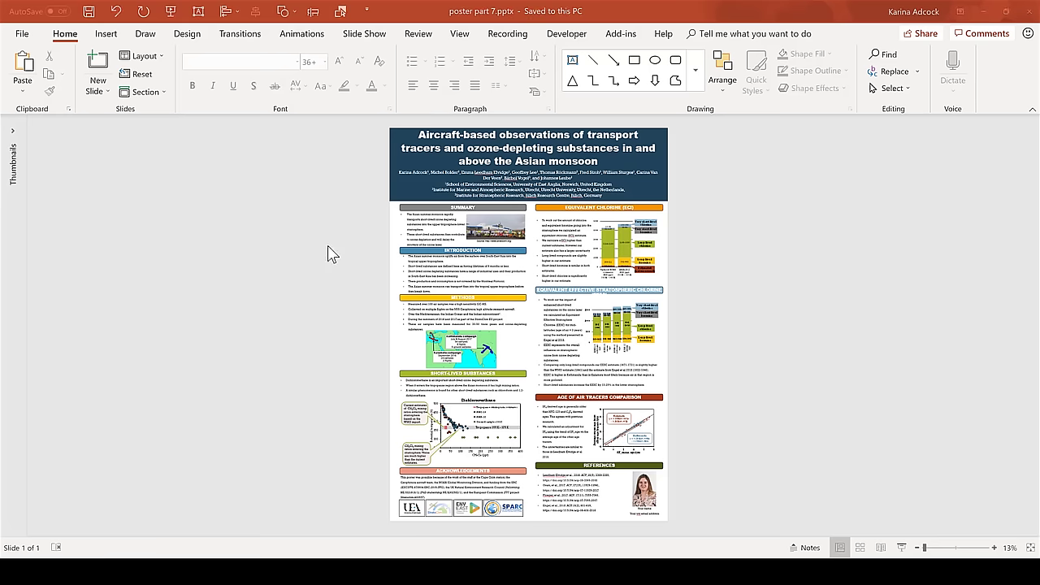
{"action": "type", "text": "post"}
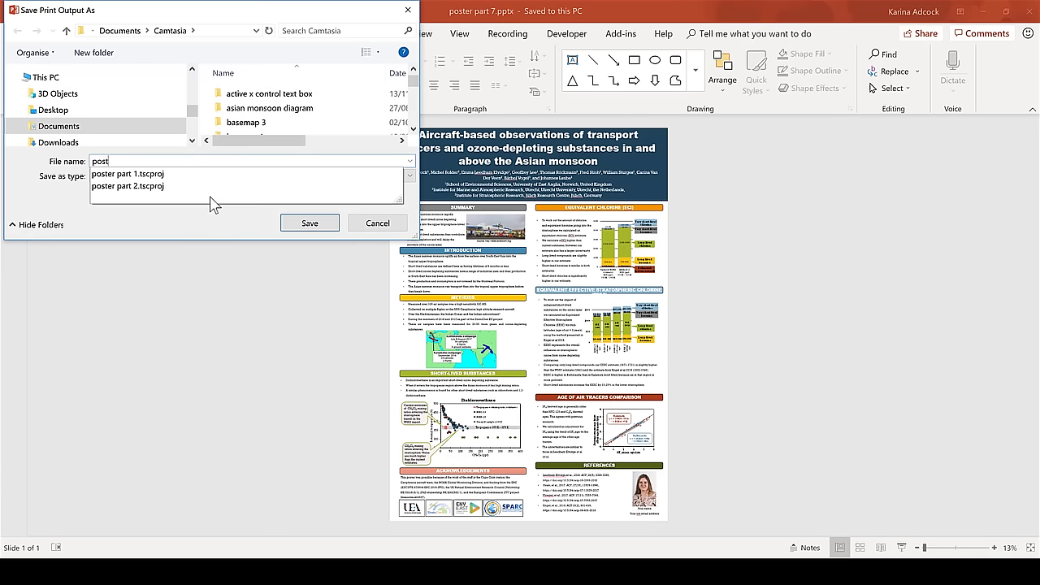
{"action": "type", "text": "er"}
{"action": "left_click", "coordinate": [208, 221]}
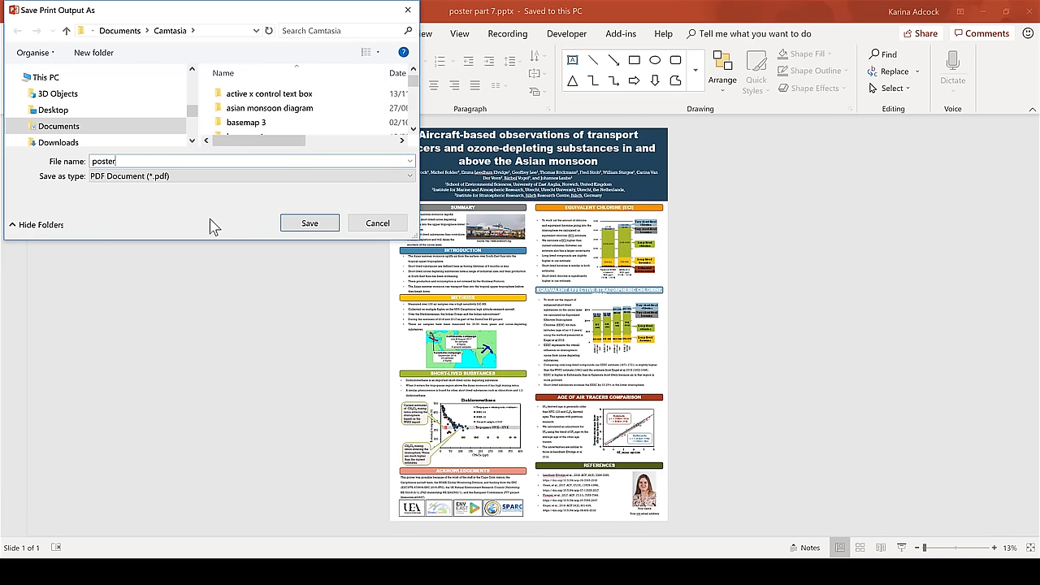
{"action": "left_click", "coordinate": [310, 223]}
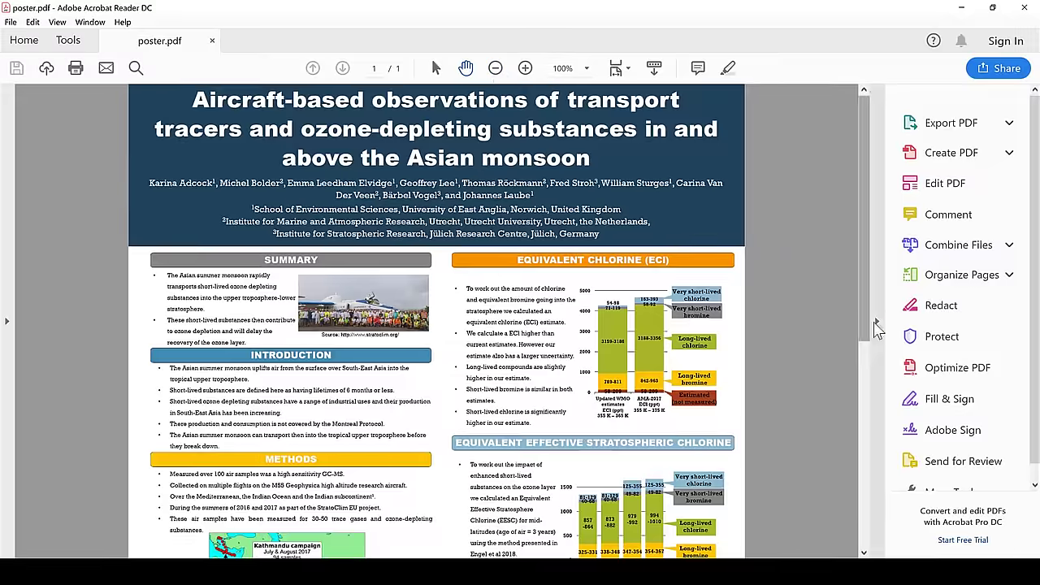
- Collapse the Tools pane so the entire poster.pdf page fits on screen
{"action": "left_click", "coordinate": [877, 325]}
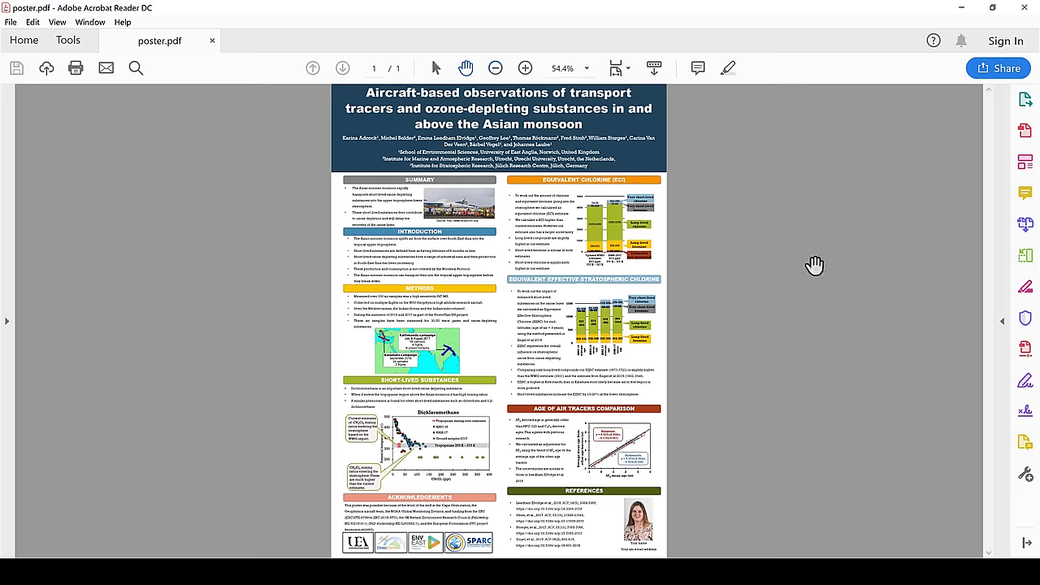